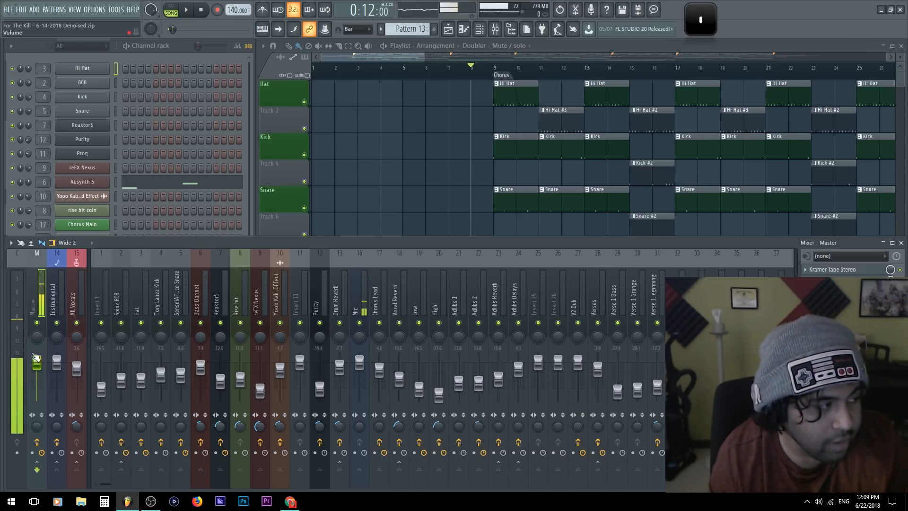
# Try shifting the Master track's panning, recentre it, and audition the chorus with its stereo separation turned up
pyautogui.moveTo(43, 339); pyautogui.dragTo(43, 302)
pyautogui.keyDown('alt'); pyautogui.click(39, 340); pyautogui.keyUp('alt')
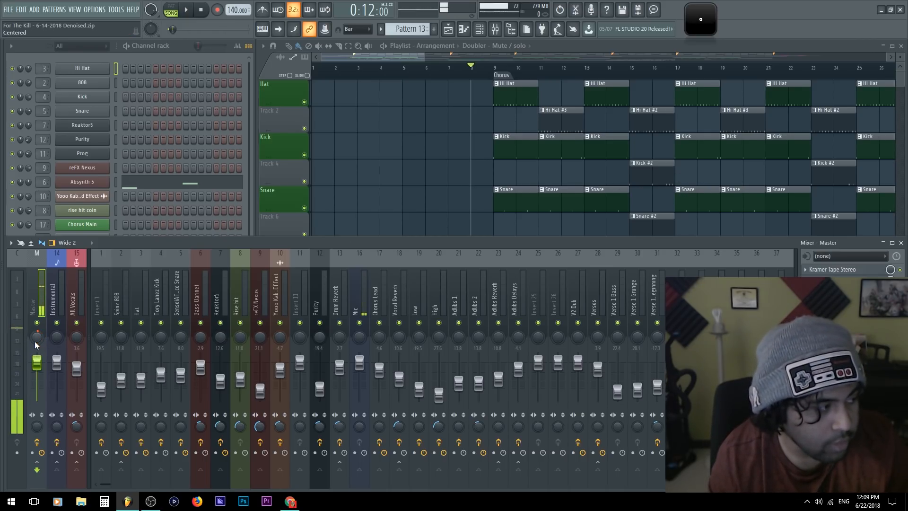
pyautogui.moveTo(38, 426); pyautogui.dragTo(38, 388)
pyautogui.press('space')
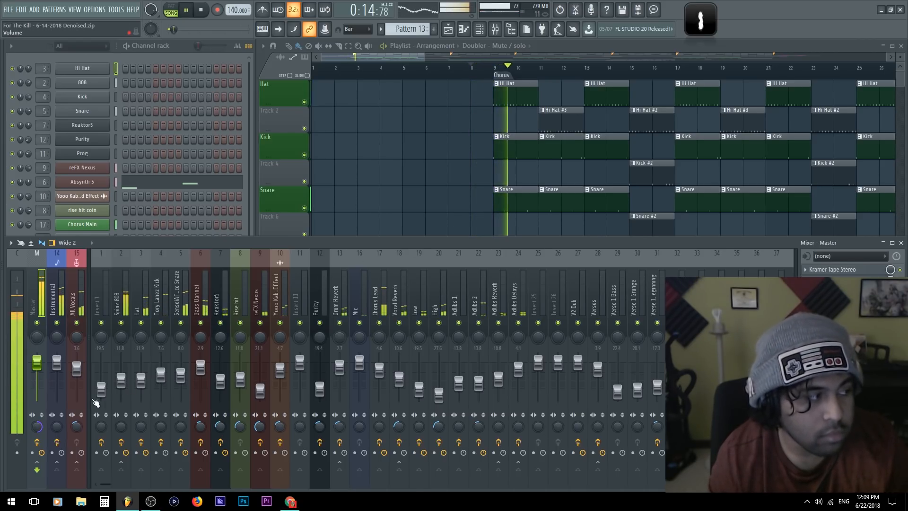
pyautogui.press('space')
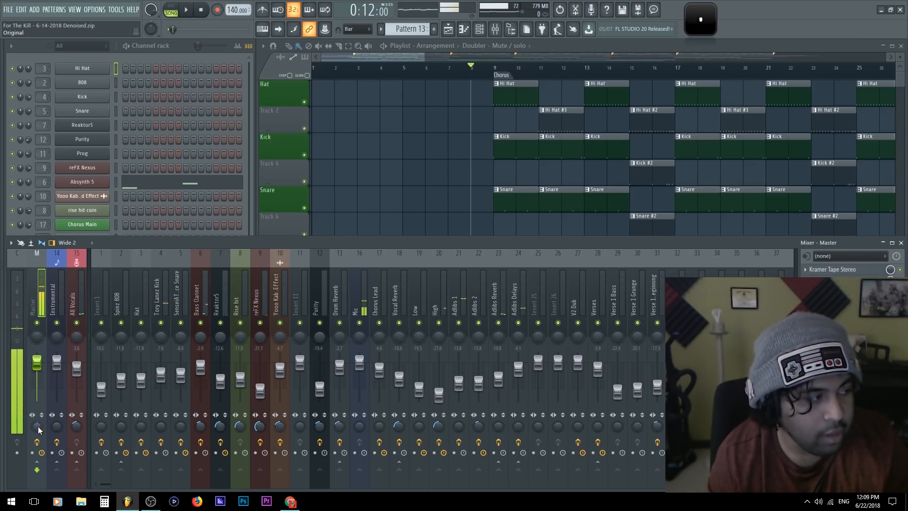
# Replay the chorus and compare the Master track's original stereo separation with an adjusted setting
pyautogui.press('space')
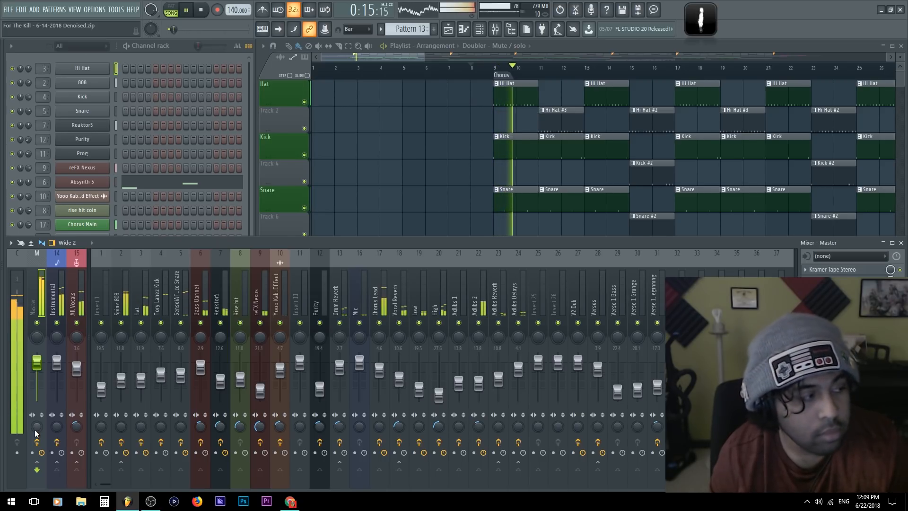
pyautogui.press('space')
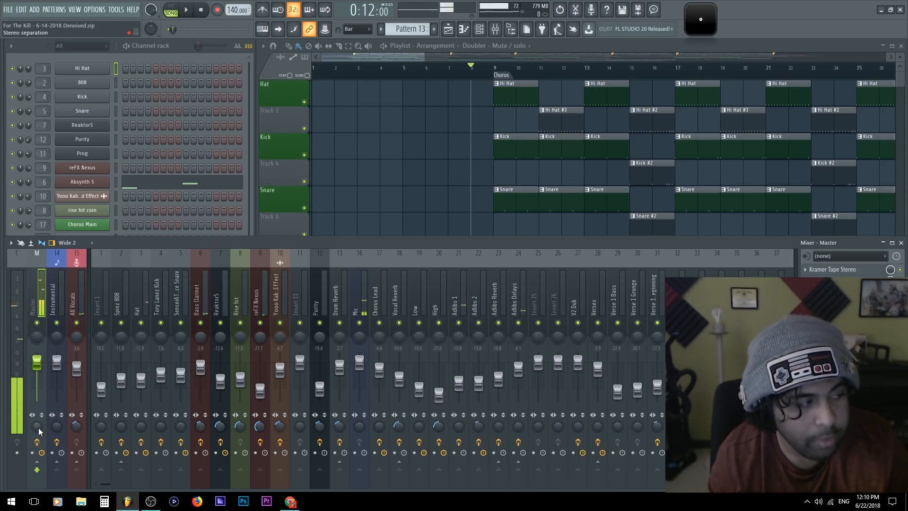
pyautogui.press('space')
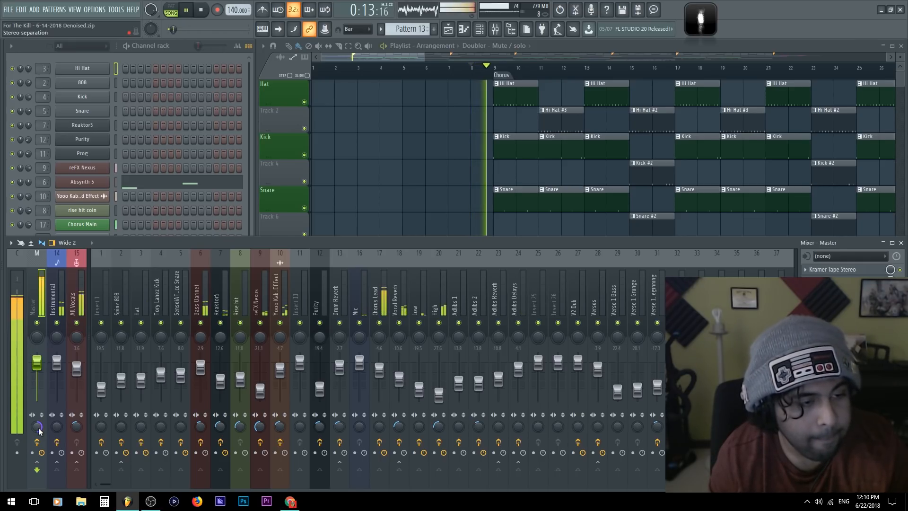
pyautogui.keyDown('alt'); pyautogui.click(39, 429); pyautogui.keyUp('alt')
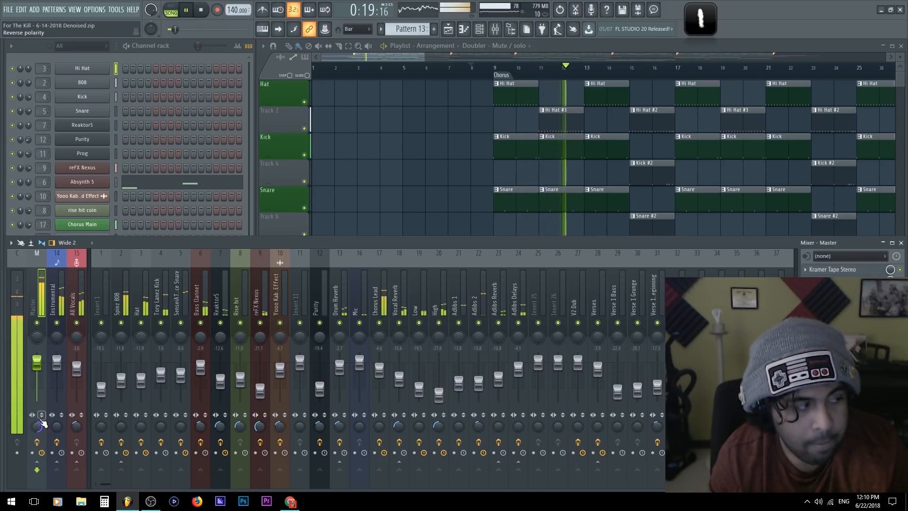
pyautogui.press('space')
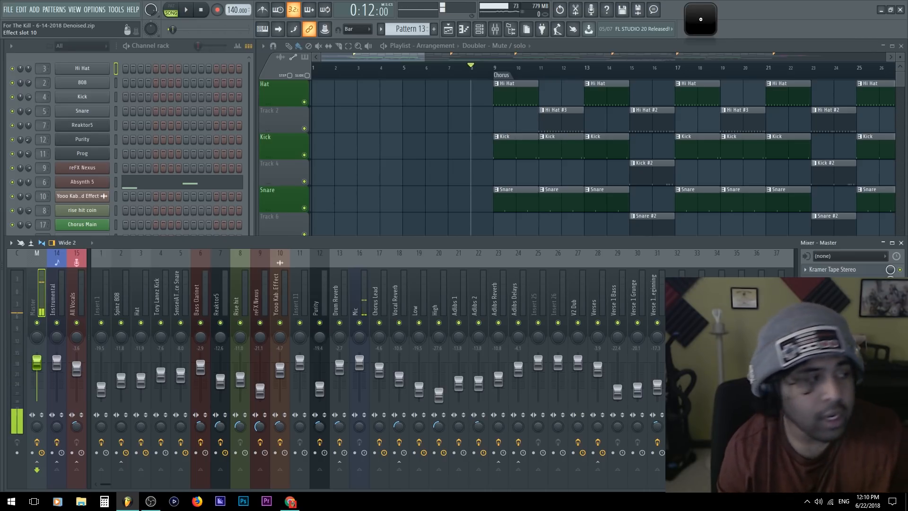
# Open the Current track's Wave Candy vectorscope and play the chorus while varying Master's stereo separation, including 100% separated
pyautogui.click(24, 285)
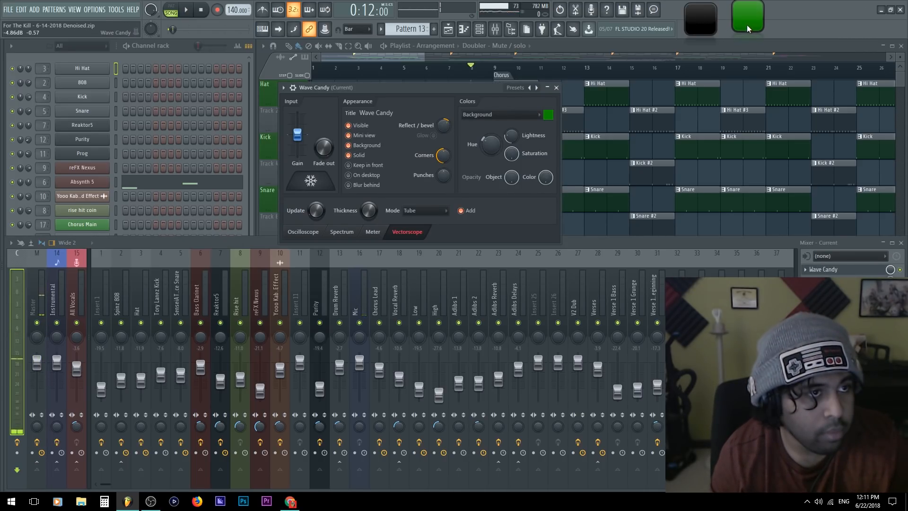
pyautogui.press('space')
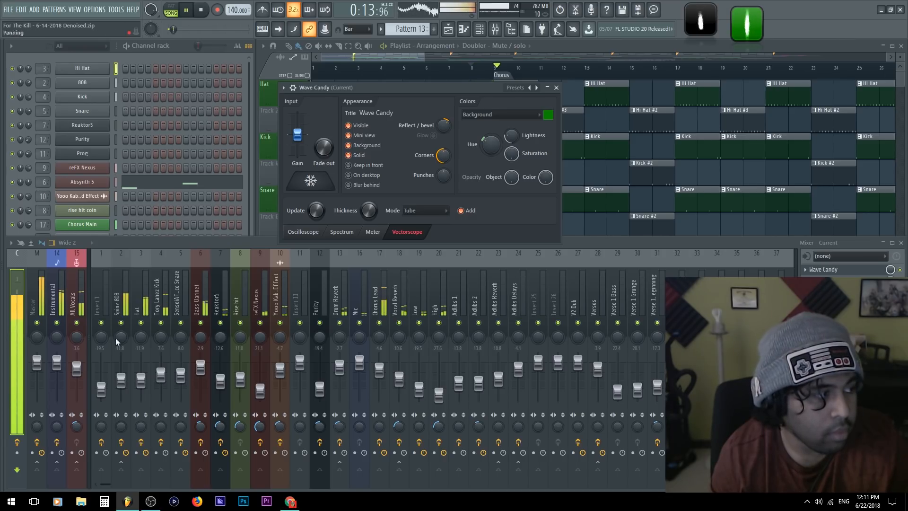
pyautogui.click(36, 363)
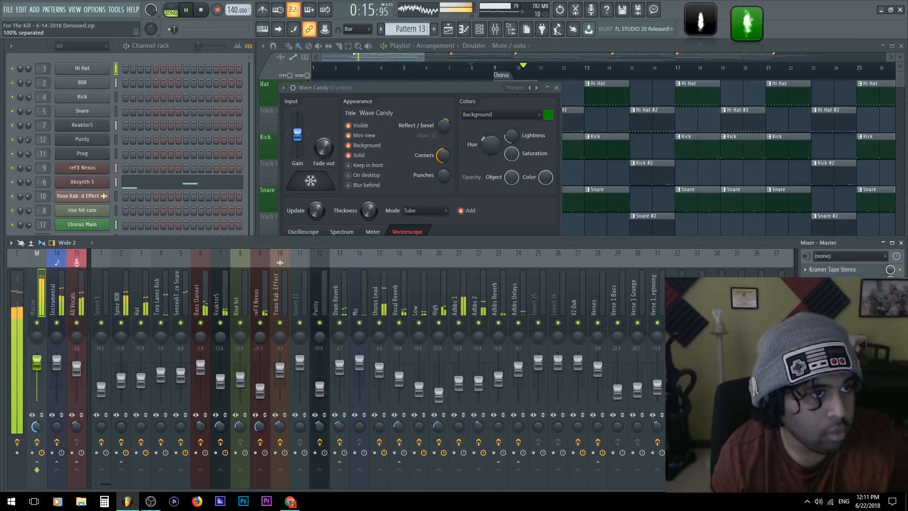
pyautogui.press('space')
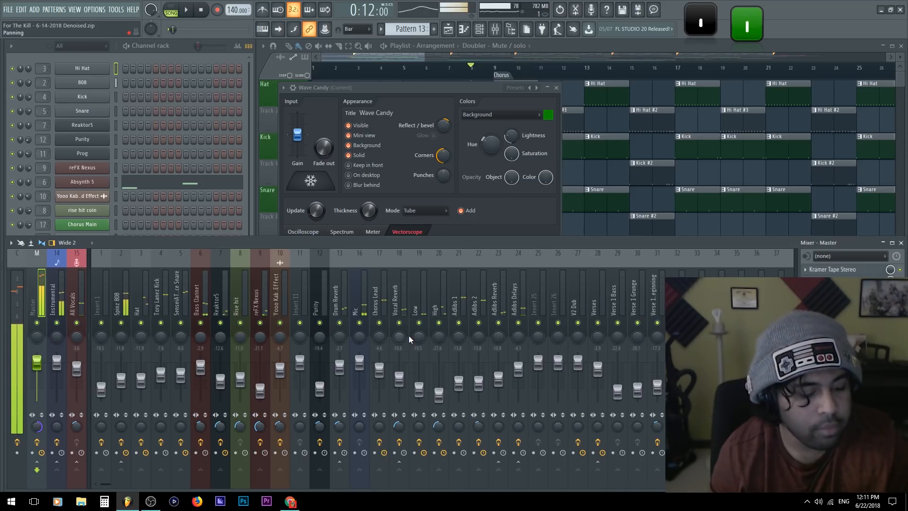
# Place the green vectorscope beside the black one, compare Master stereo separation settings during playback, and close the Wave Candy settings
pyautogui.moveTo(734, 21); pyautogui.dragTo(756, 31)
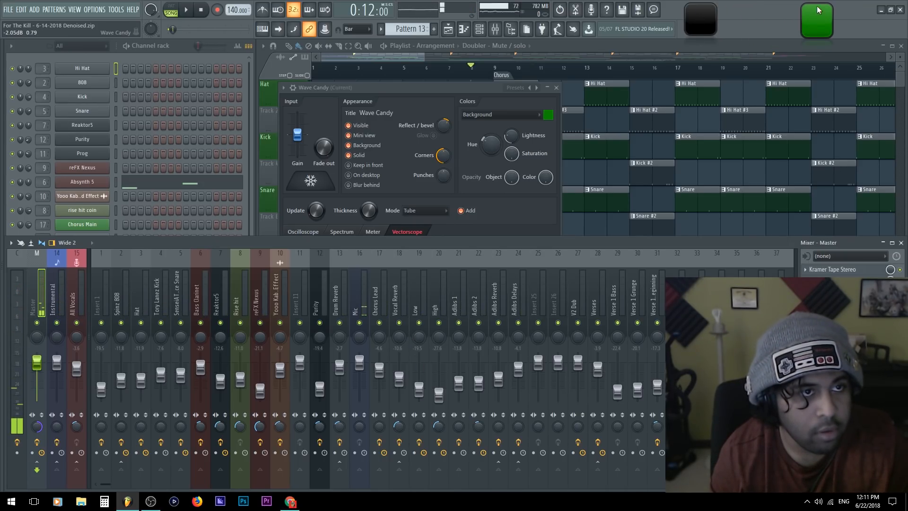
pyautogui.moveTo(818, 9); pyautogui.dragTo(741, 10)
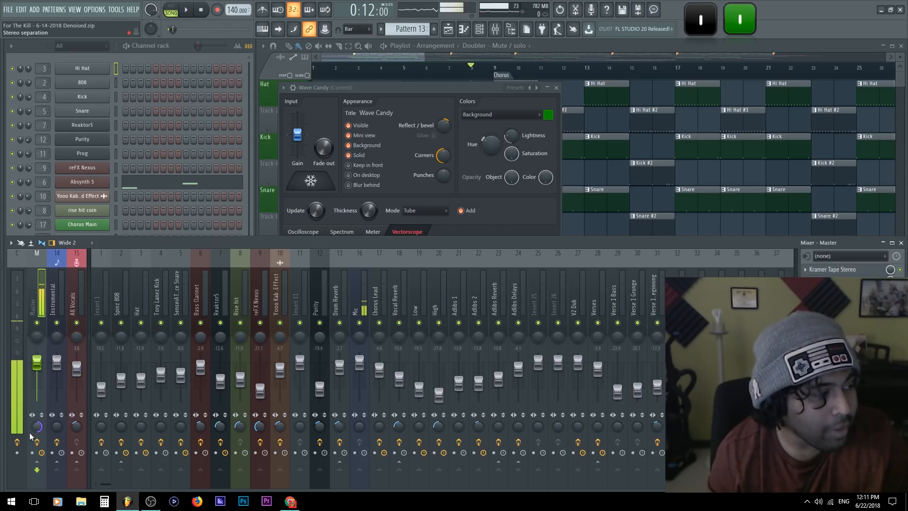
pyautogui.press('space')
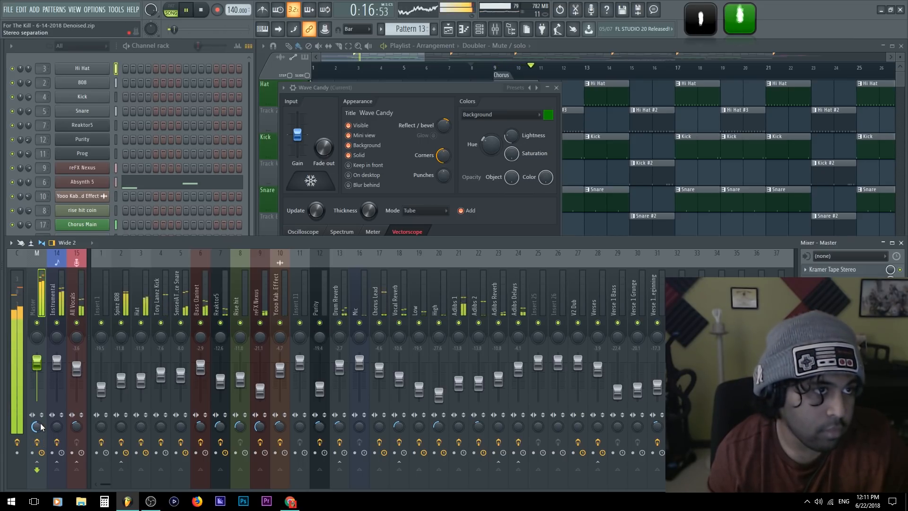
pyautogui.keyDown('alt'); pyautogui.click(37, 428); pyautogui.keyUp('alt')
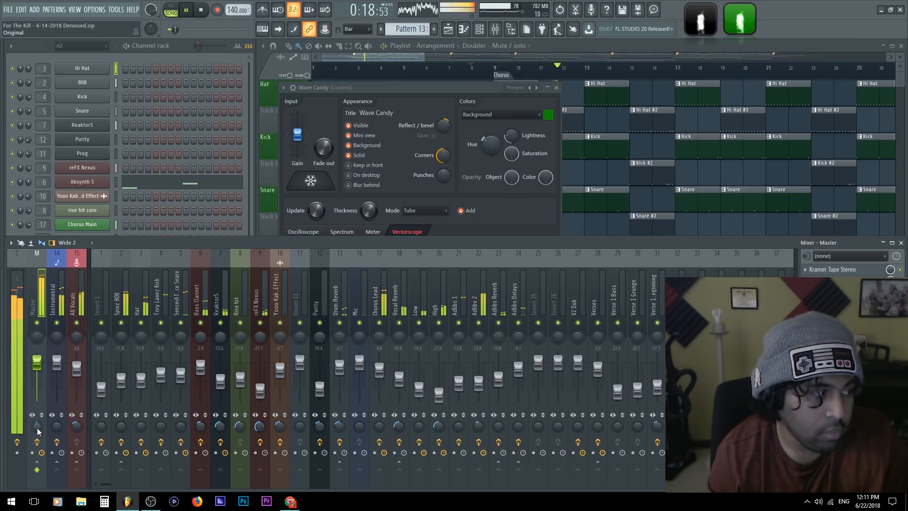
pyautogui.moveTo(38, 430); pyautogui.dragTo(44, 388)
pyautogui.press('space')
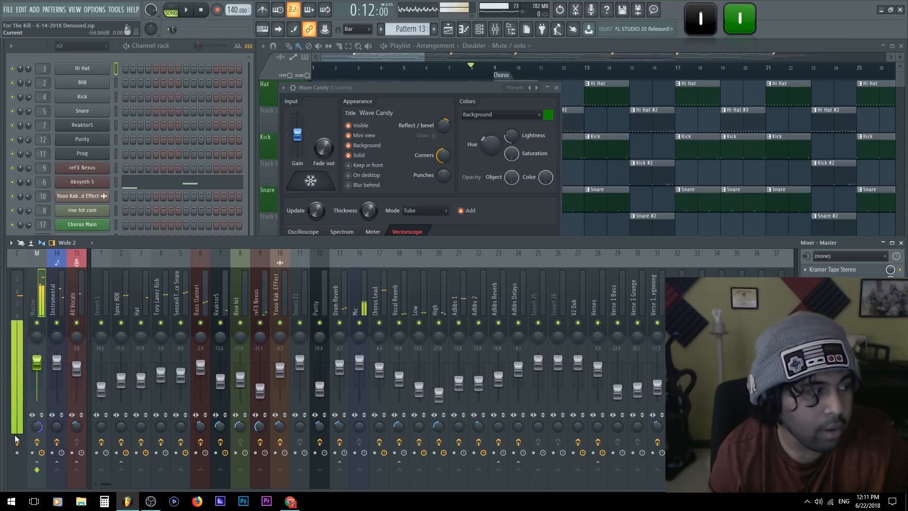
pyautogui.click(557, 88)
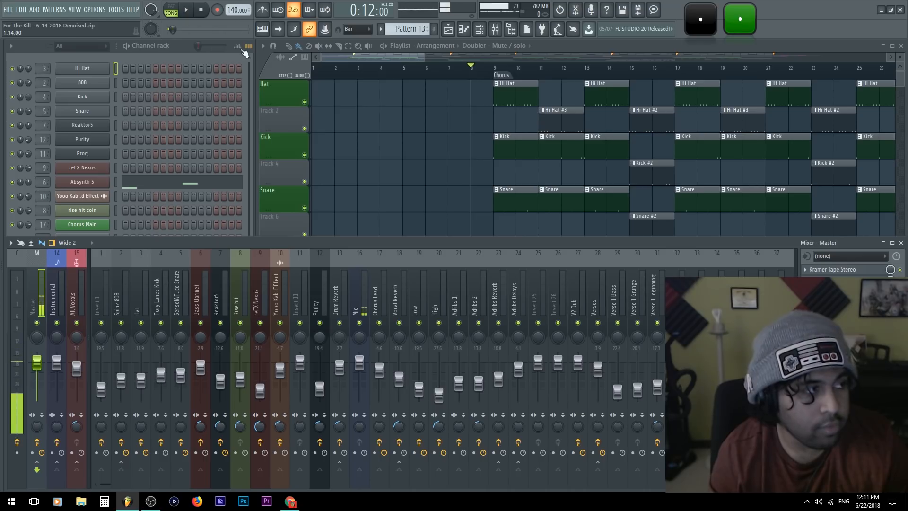
# Hide the channel rack and the playlist so that only the mixer stays open
pyautogui.click(245, 62)
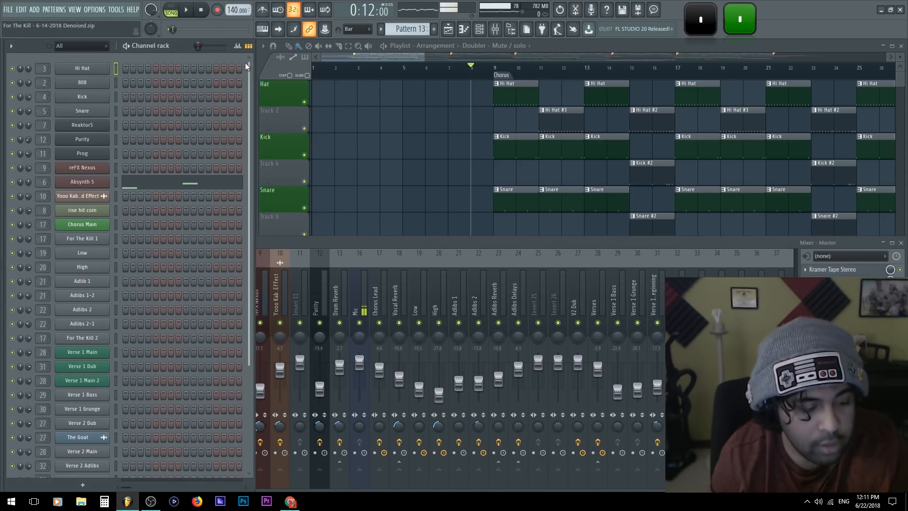
pyautogui.press('F6')
pyautogui.click(728, 44)
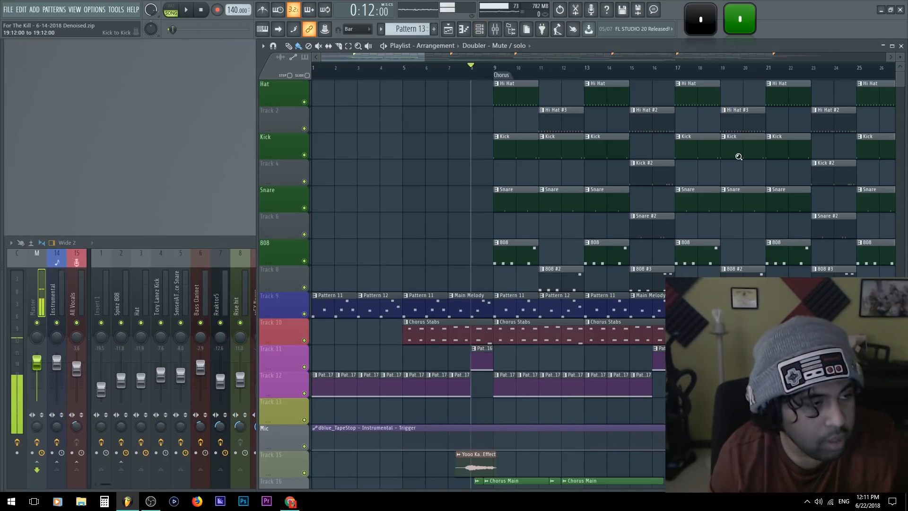
pyautogui.keyDown('ctrl'); pyautogui.rightClick(739, 157); pyautogui.keyUp('ctrl')
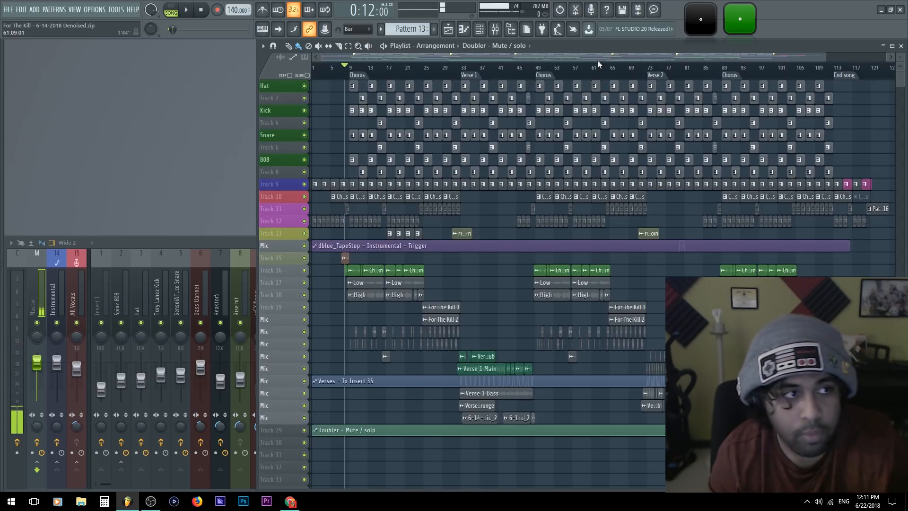
pyautogui.press('F5')
# Bring the mixer back to its first insert tracks and reduce the mixer window's height slightly
pyautogui.click(633, 289)
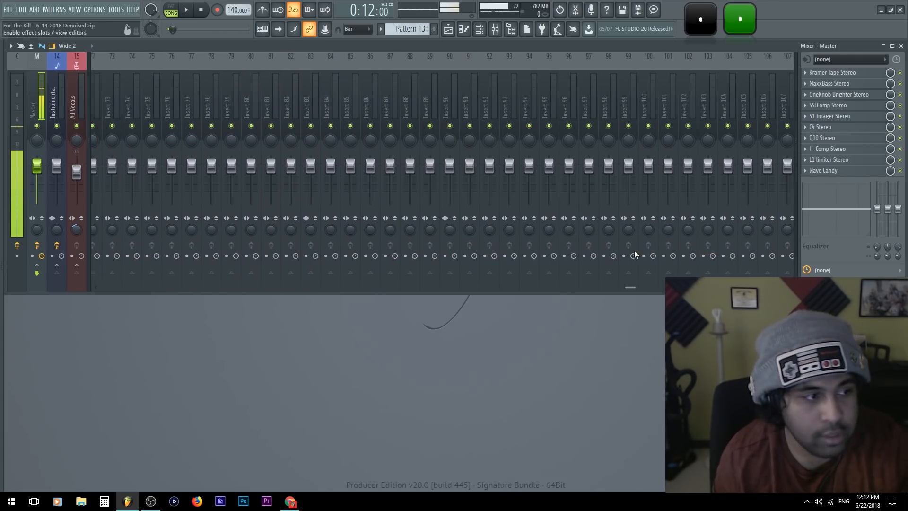
pyautogui.moveTo(609, 287); pyautogui.dragTo(109, 263)
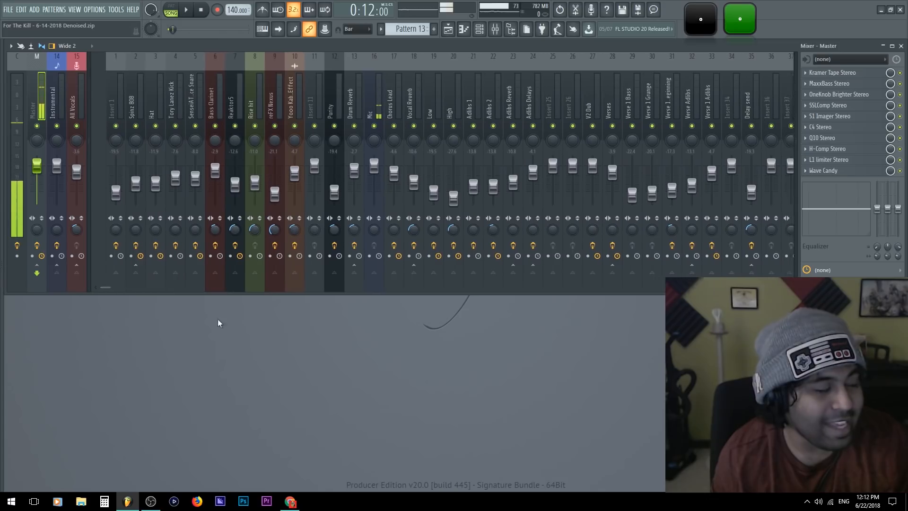
pyautogui.moveTo(430, 295); pyautogui.dragTo(406, 280)
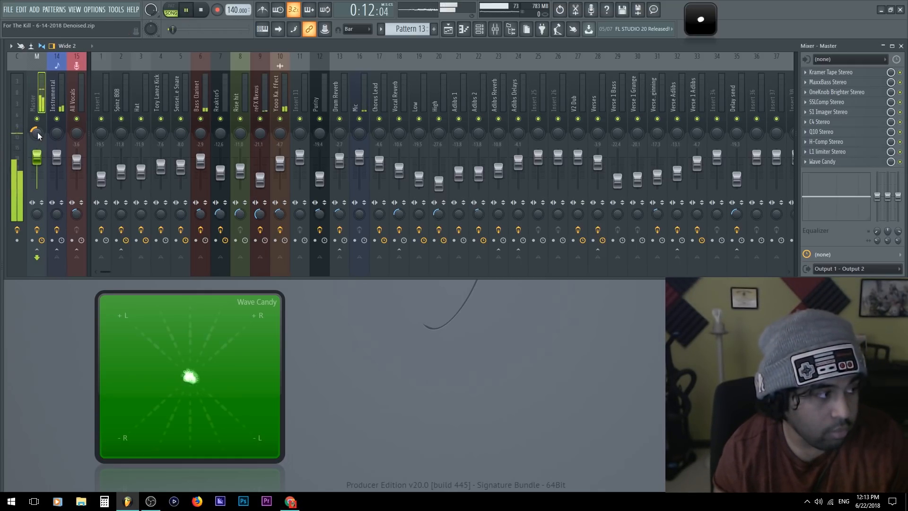
# Solo the Spinz 808 mixer track and play the chorus to examine its signal on the vectorscope
pyautogui.press('space')
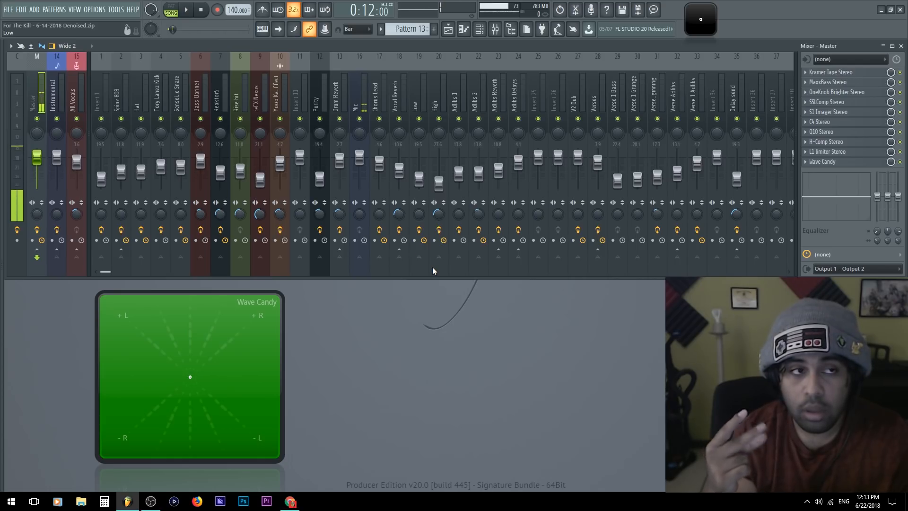
pyautogui.click(120, 97)
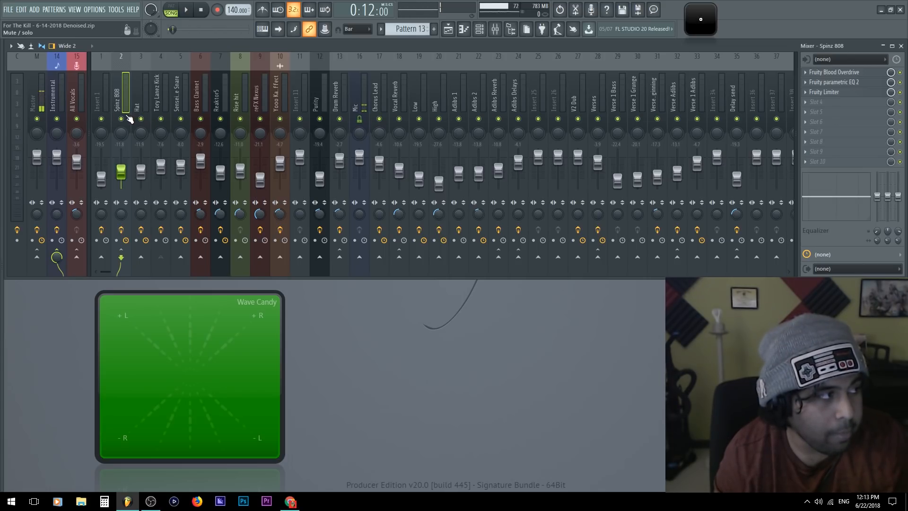
pyautogui.rightClick(122, 118)
pyautogui.press('space')
pyautogui.moveTo(177, 334); pyautogui.dragTo(234, 367)
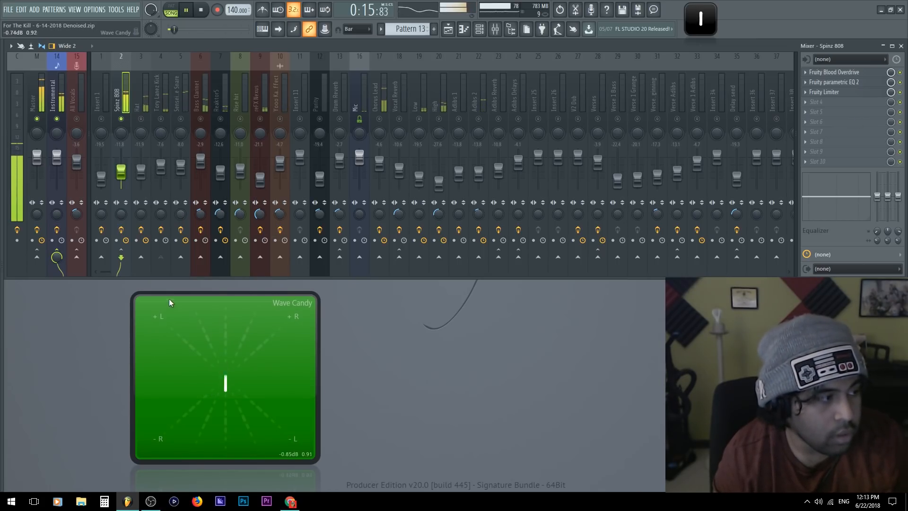
pyautogui.press('space')
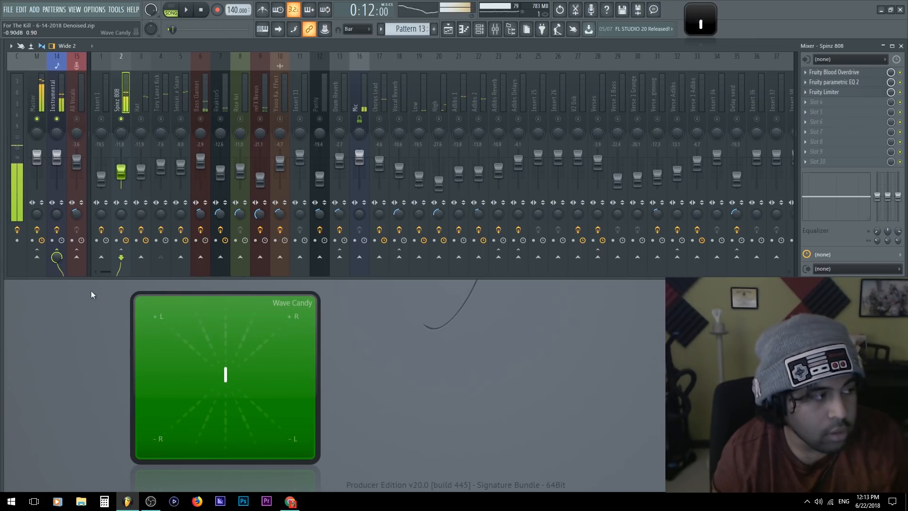
# Enlarge the Wave Candy vectorscope display, change its background colour to dark blue, and move it over the middle of the mixer
pyautogui.moveTo(131, 293); pyautogui.dragTo(260, 254)
pyautogui.click(38, 93)
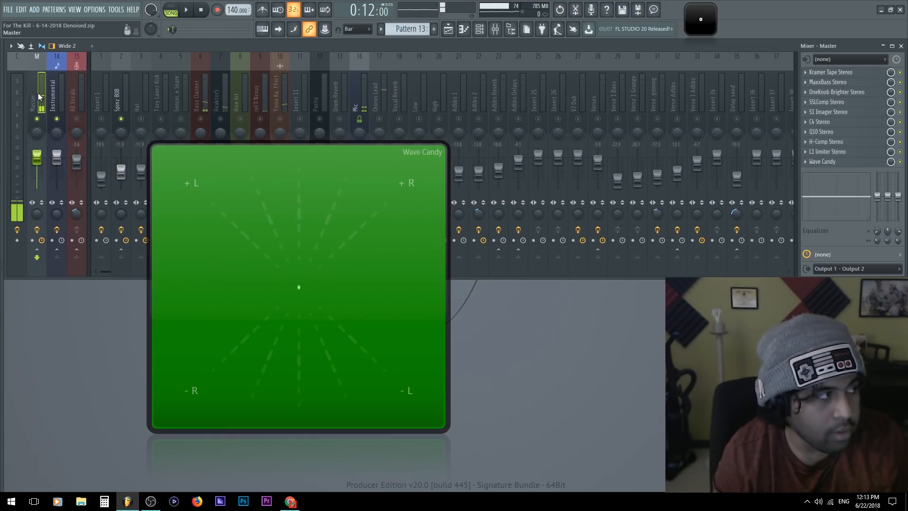
pyautogui.click(825, 161)
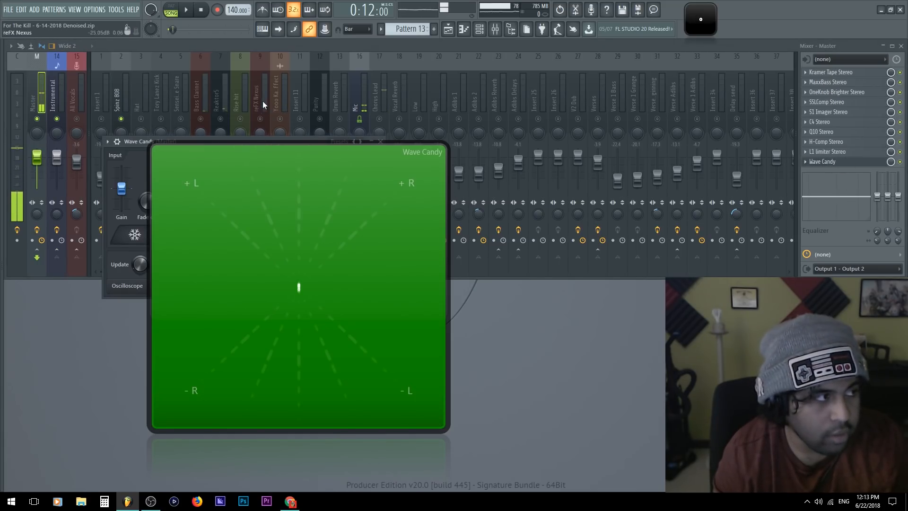
pyautogui.moveTo(124, 143); pyautogui.dragTo(443, 85)
pyautogui.moveTo(629, 128); pyautogui.dragTo(629, 108)
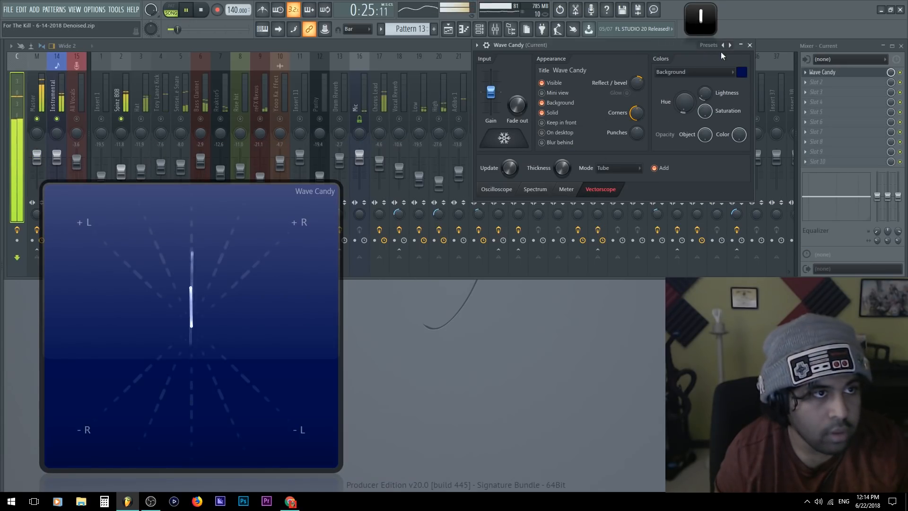
pyautogui.click(750, 47)
pyautogui.press('space')
pyautogui.moveTo(172, 258); pyautogui.dragTo(353, 142)
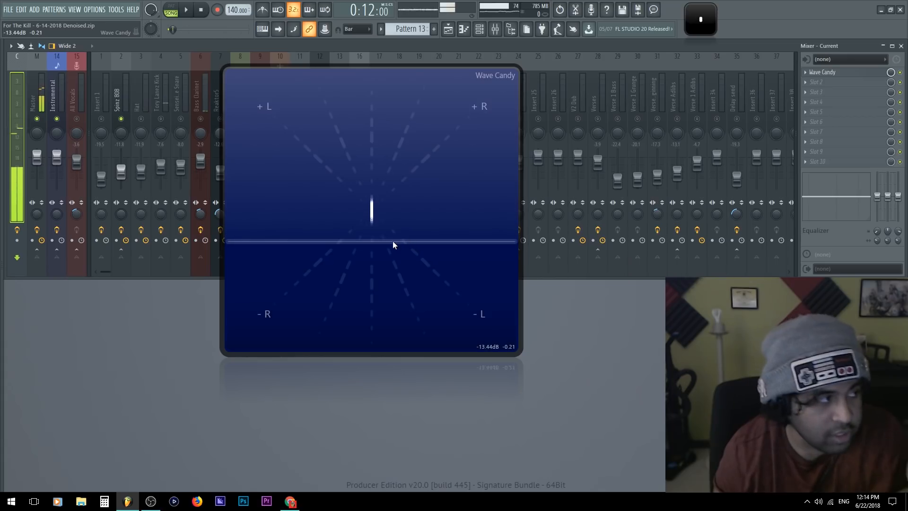
# Select the Spinz 808 track, check its playback on the vectorscope, and reposition the display clear of that track
pyautogui.click(121, 93)
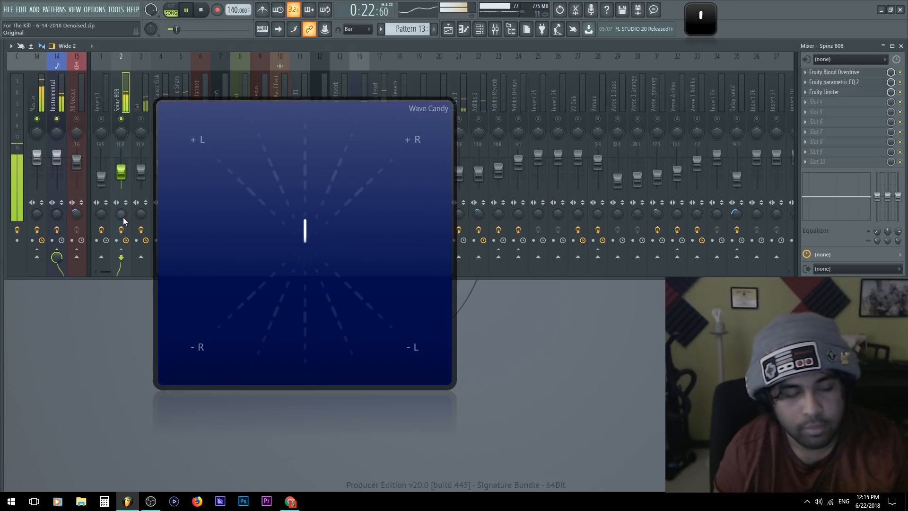
pyautogui.press('space')
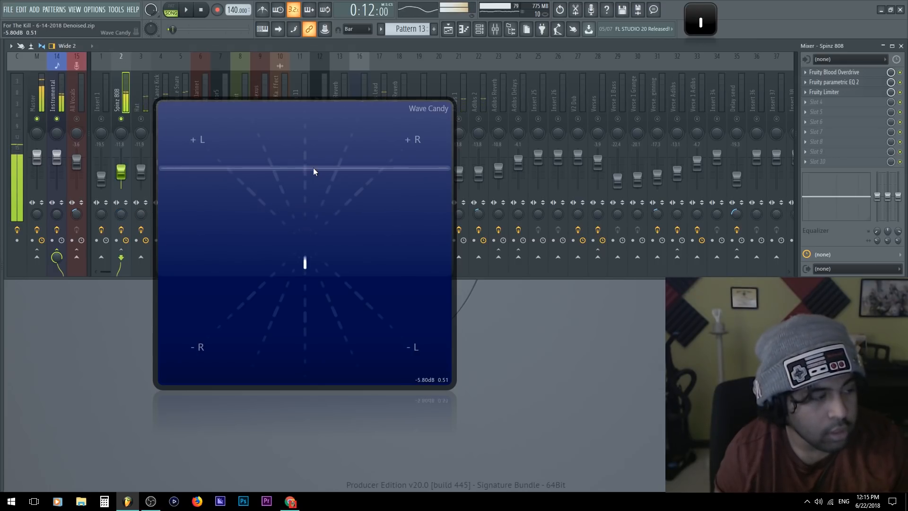
pyautogui.moveTo(313, 169); pyautogui.dragTo(293, 207)
pyautogui.moveTo(254, 256); pyautogui.dragTo(282, 226)
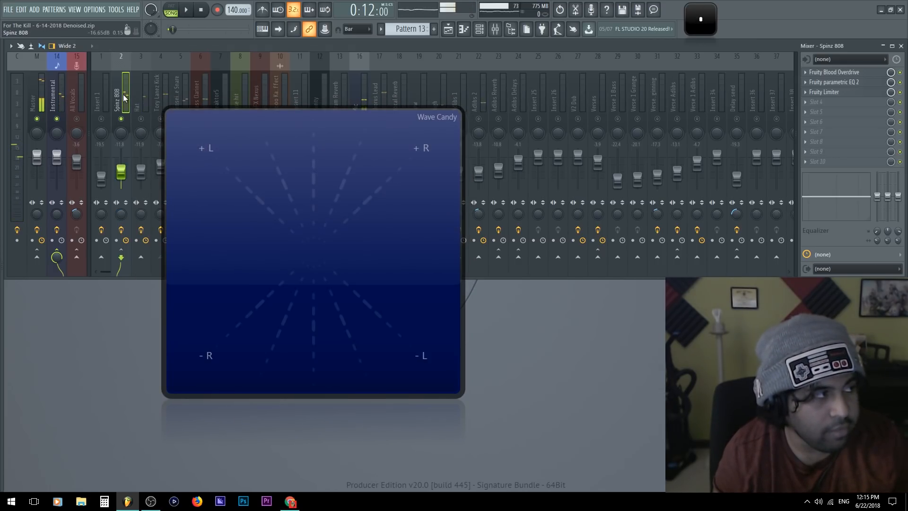
# Add Fruity Reeverb 2 to slot 4 of the Spinz 808 track and arrange its window below the Wave Candy display
pyautogui.click(831, 100)
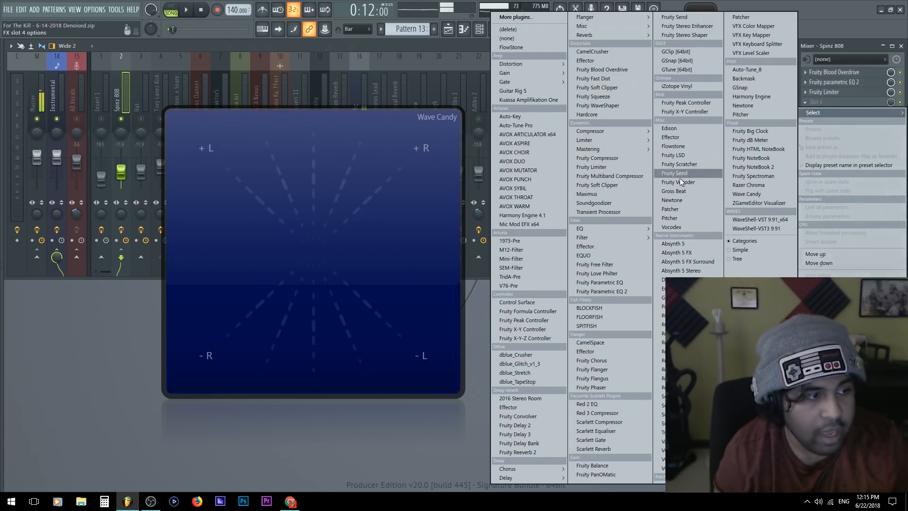
pyautogui.click(537, 453)
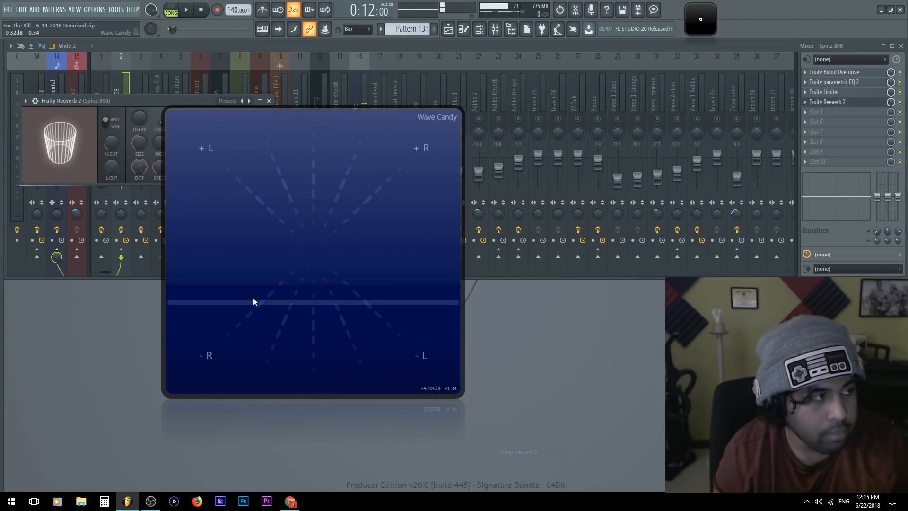
pyautogui.moveTo(121, 103); pyautogui.dragTo(106, 398)
pyautogui.moveTo(290, 322); pyautogui.dragTo(285, 288)
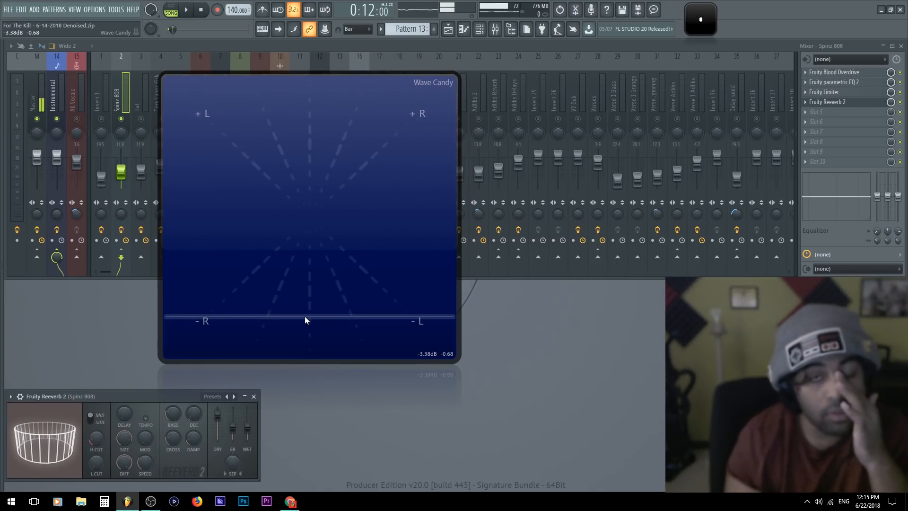
# Play the song and sweep the Spinz 808 track's stereo separation both ways while watching the vectorscope
pyautogui.press('space')
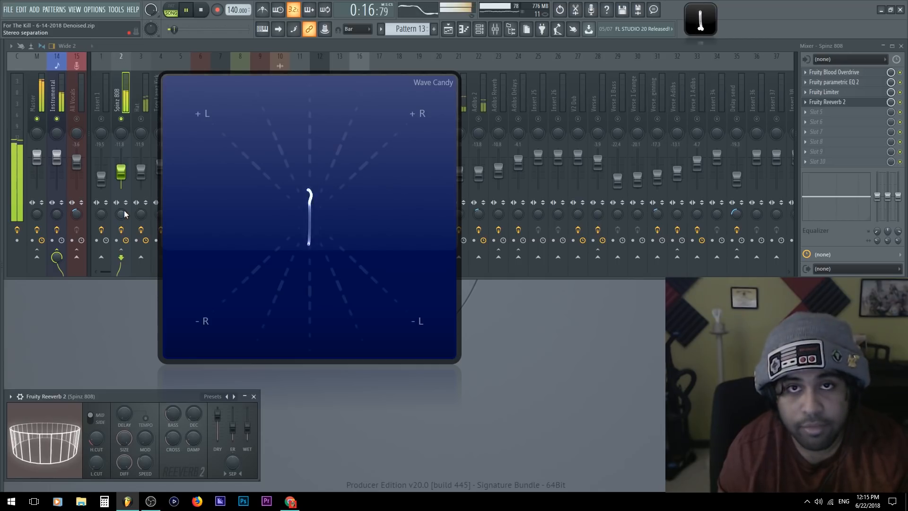
pyautogui.moveTo(122, 214); pyautogui.dragTo(122, 275)
pyautogui.moveTo(125, 215); pyautogui.dragTo(125, 175)
pyautogui.press('space')
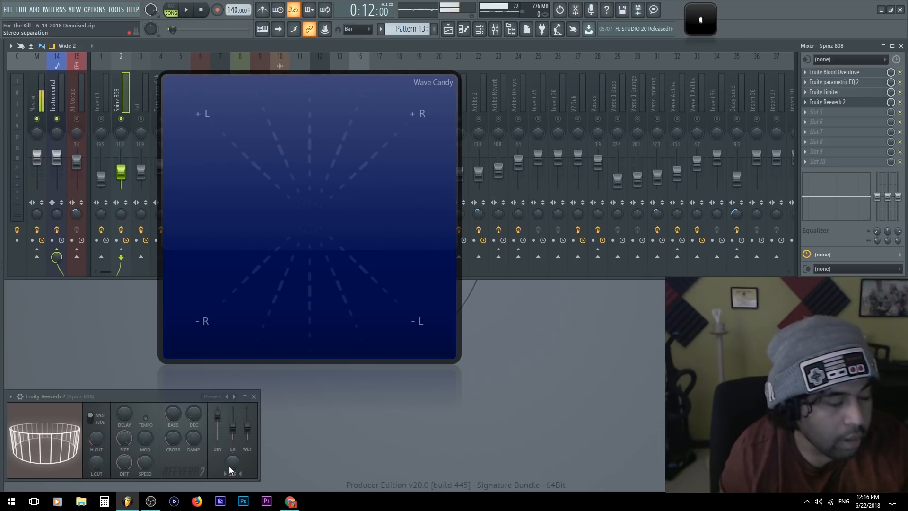
# During playback, vary the stereo separation of the Spinz 808's Fruity Reeverb 2 and raise its decay
pyautogui.moveTo(97, 393); pyautogui.dragTo(123, 391)
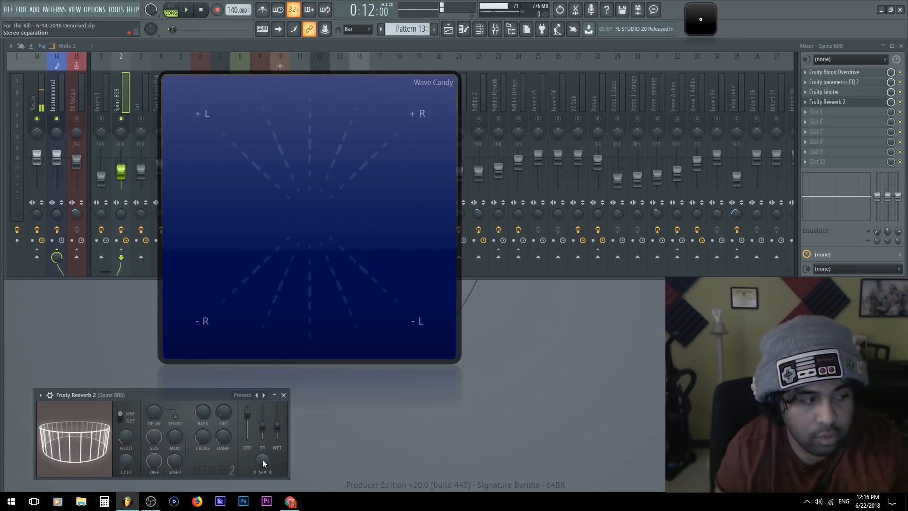
pyautogui.press('space')
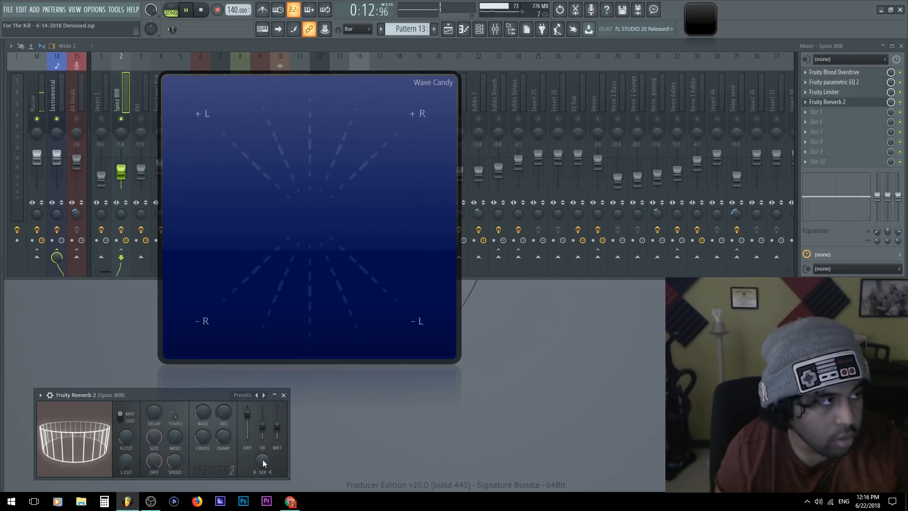
pyautogui.moveTo(262, 460); pyautogui.dragTo(263, 501)
pyautogui.moveTo(262, 461)
pyautogui.mouseDown()
pyautogui.moveTo(263, 369)
pyautogui.moveTo(262, 460)
pyautogui.mouseUp()
pyautogui.moveTo(228, 415); pyautogui.dragTo(228, 350)
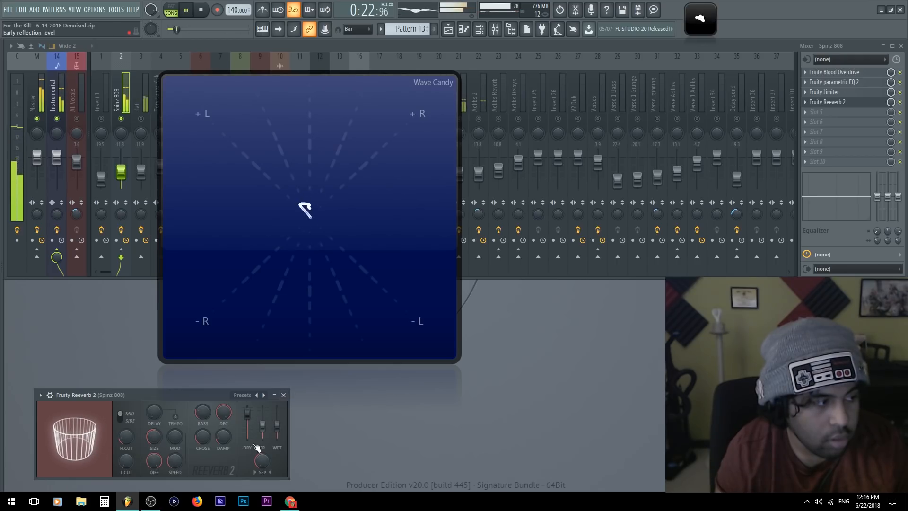
pyautogui.moveTo(260, 461); pyautogui.dragTo(260, 445)
# Raise the reverb's modulation and set its modulation speed to 100%, checking the vectorscope before stopping playback
pyautogui.moveTo(175, 437); pyautogui.dragTo(175, 401)
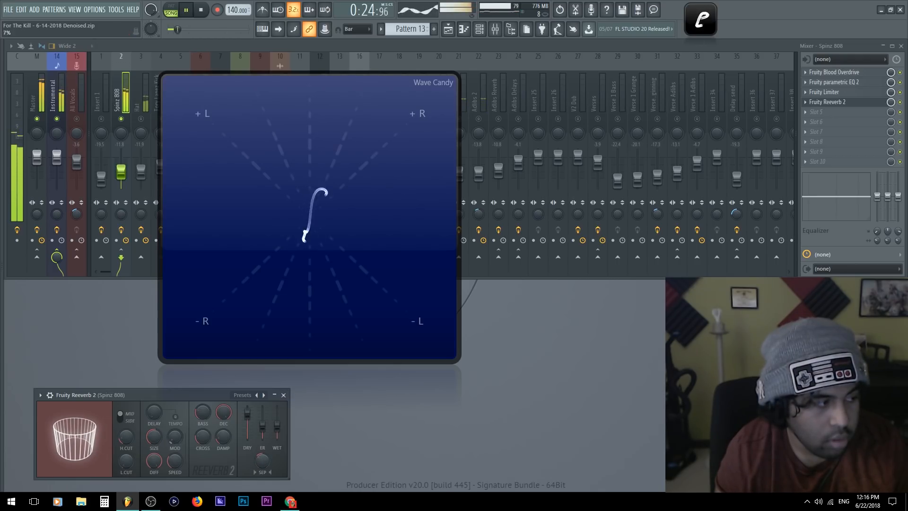
pyautogui.moveTo(178, 462); pyautogui.dragTo(178, 411)
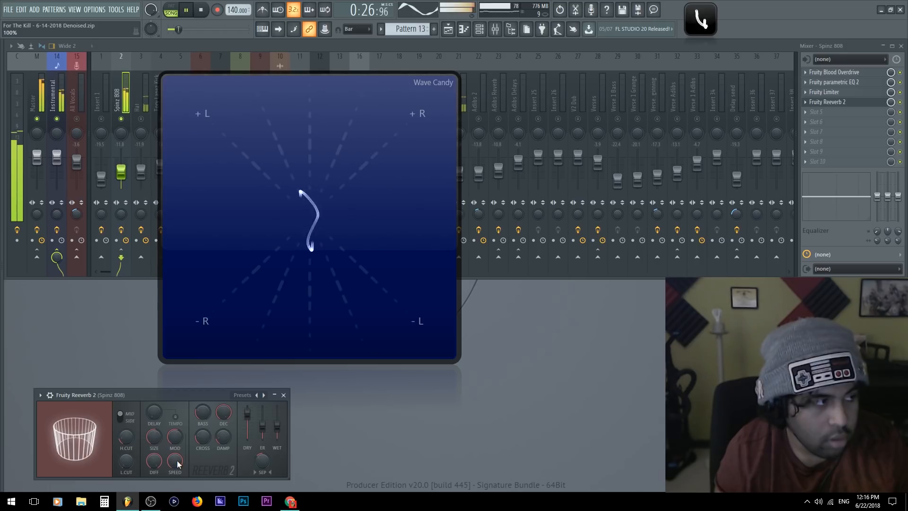
pyautogui.press('space')
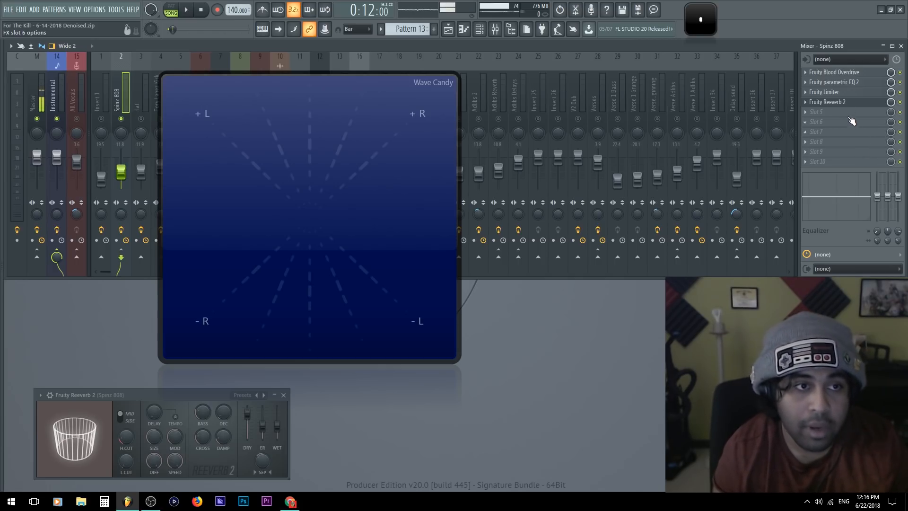
# Unmute the Drum Reverb track and check its routing from the Tory Lanez Kick track
pyautogui.click(811, 107)
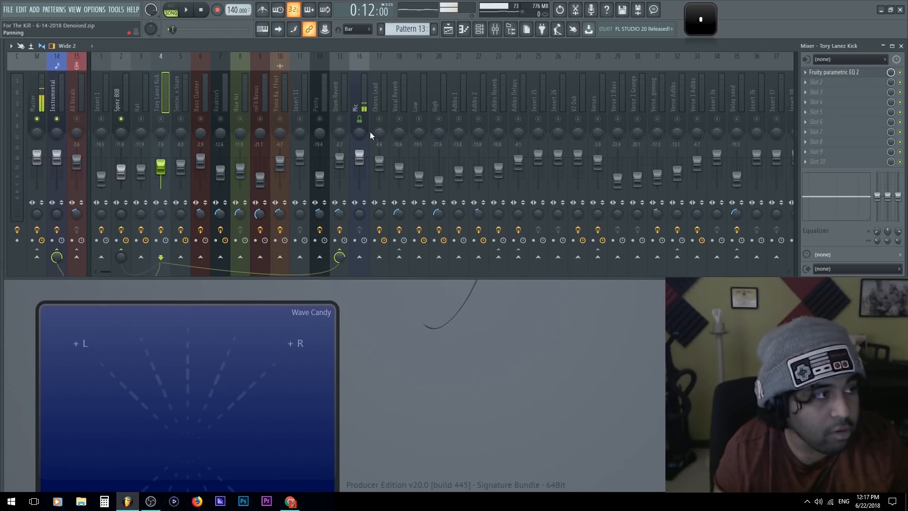
pyautogui.click(347, 103)
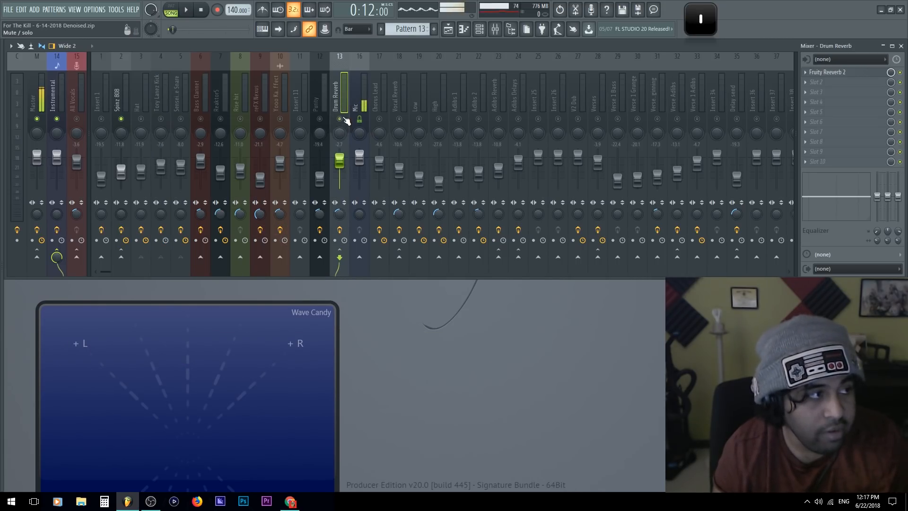
pyautogui.click(143, 90)
pyautogui.click(157, 96)
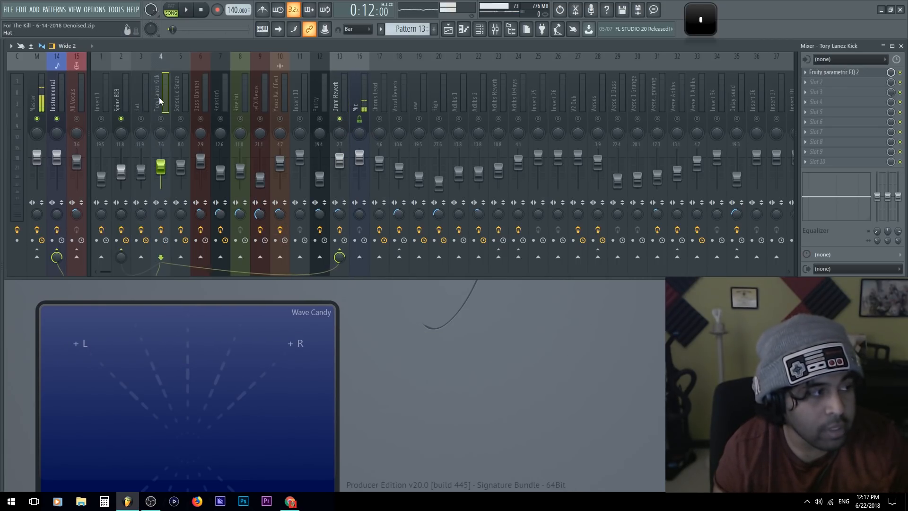
# Mute the Spinz 808 track and unmute the Tory Lanez Kick, leaving the kick selected
pyautogui.click(175, 98)
pyautogui.click(148, 100)
pyautogui.click(184, 92)
pyautogui.click(161, 97)
pyautogui.click(199, 97)
pyautogui.click(166, 98)
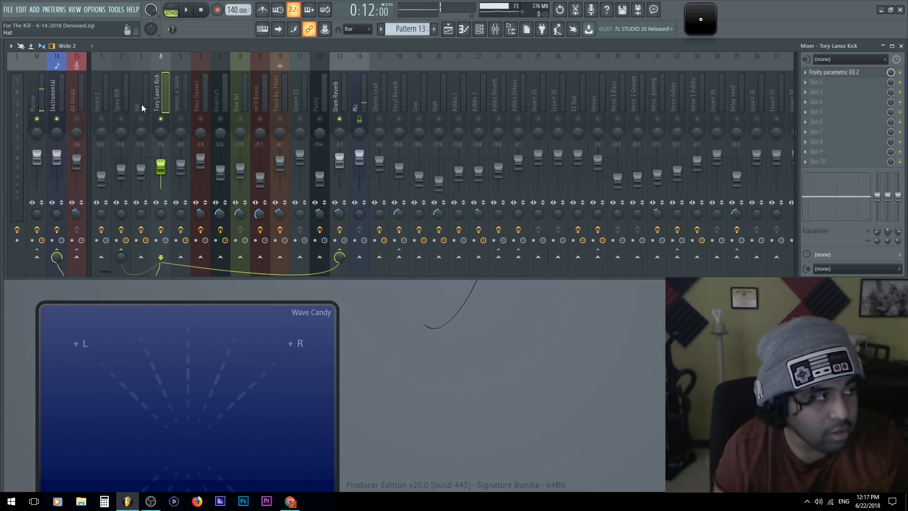
# Play the kick with Drum Reverb on the vectorscope, keeping the display clear of the track meters
pyautogui.moveTo(159, 323); pyautogui.dragTo(194, 156)
pyautogui.press('space')
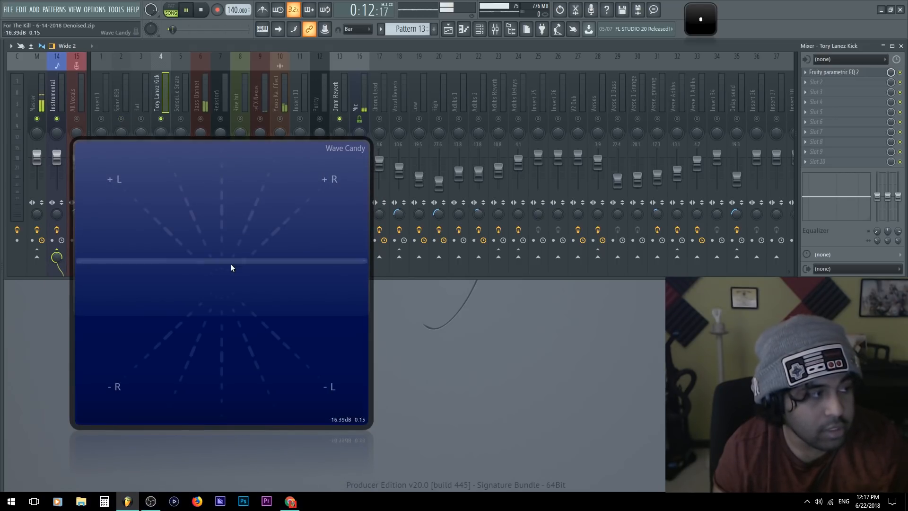
pyautogui.moveTo(281, 228); pyautogui.dragTo(236, 337)
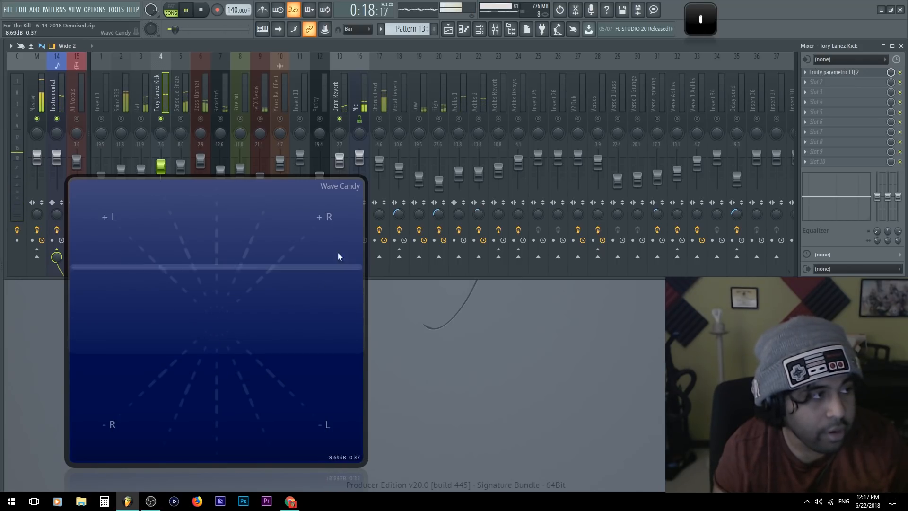
pyautogui.click(343, 90)
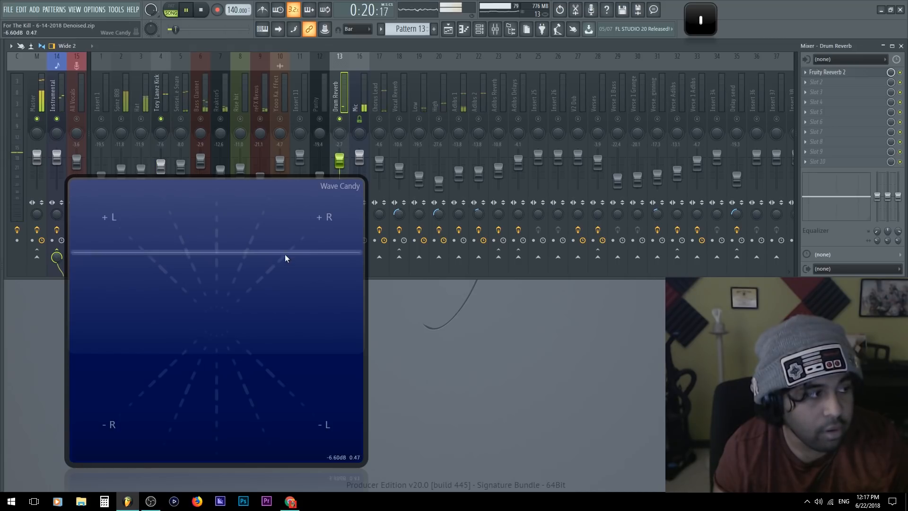
pyautogui.doubleClick(224, 380)
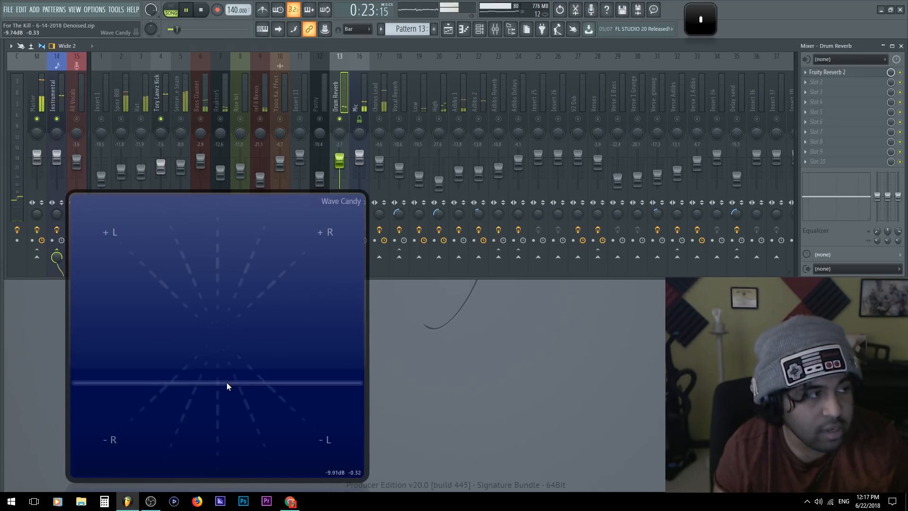
# Open the Drum Reverb track's Fruity Reeverb 2 beside the vectorscope and raise its wet level during playback
pyautogui.click(836, 76)
pyautogui.moveTo(230, 168); pyautogui.dragTo(524, 112)
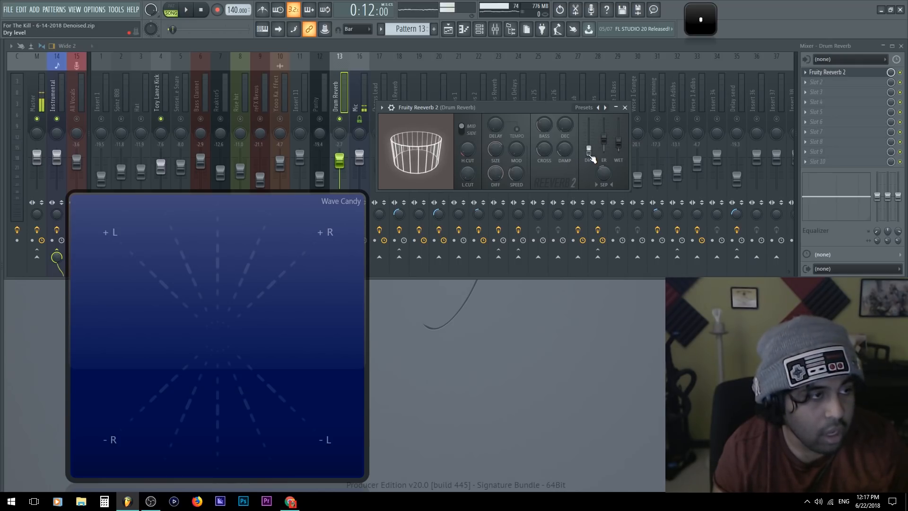
pyautogui.press('space')
pyautogui.scroll(4, 621, 147)
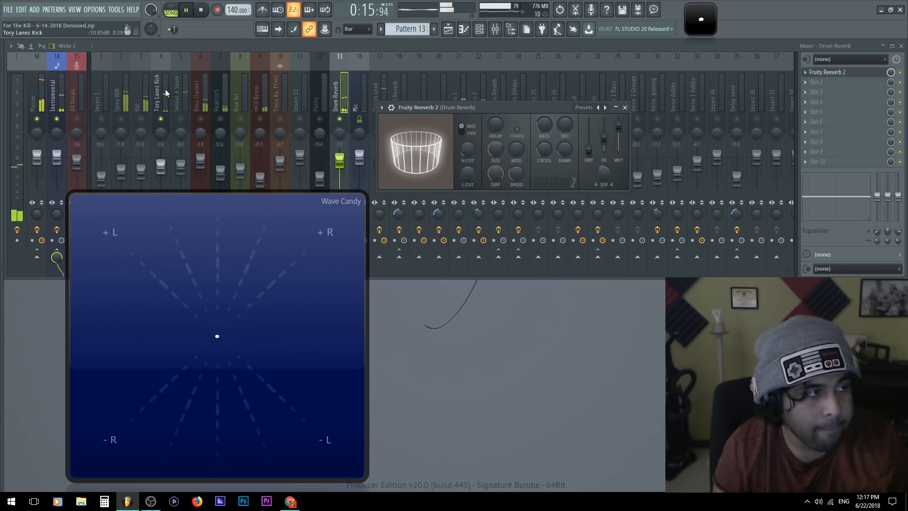
pyautogui.press('space')
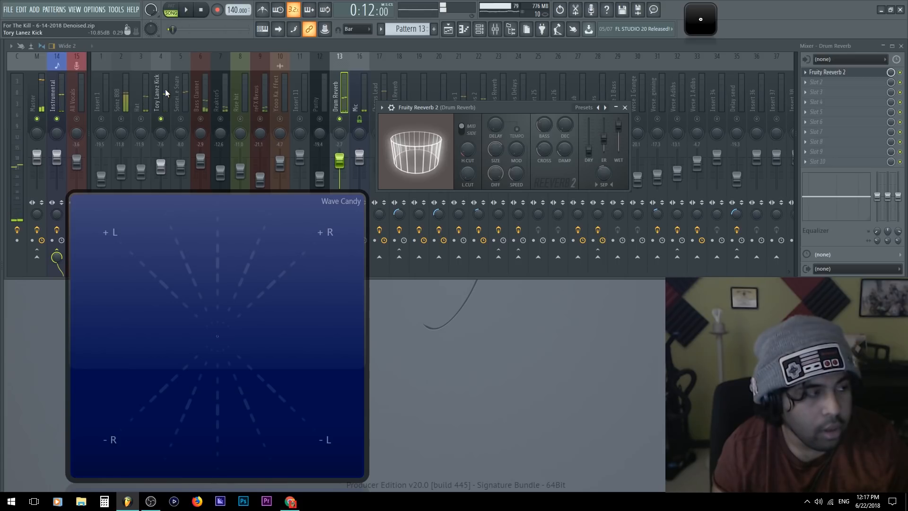
# Disconnect the Tory Lanez Kick from the Instrumental track, keeping its Drum Reverb send, and check the Instrumental track's routing
pyautogui.click(165, 89)
pyautogui.moveTo(171, 248); pyautogui.dragTo(315, 349)
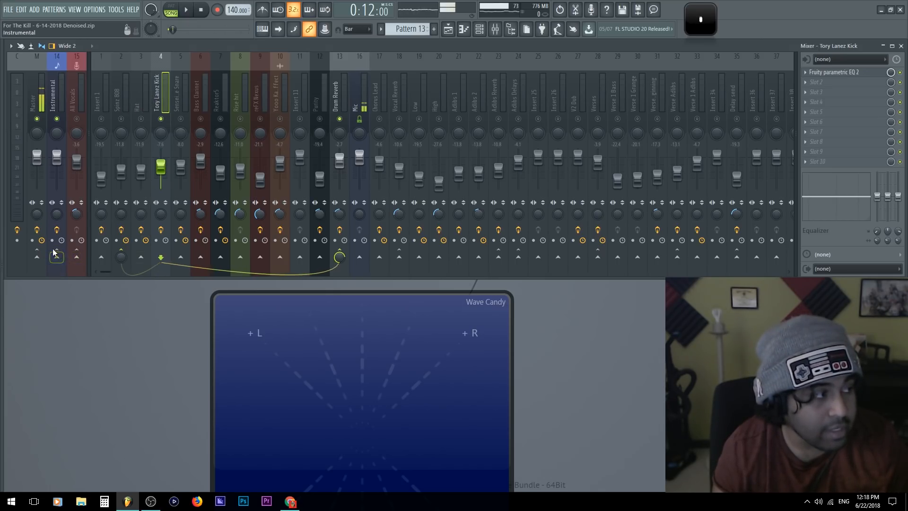
pyautogui.click(51, 90)
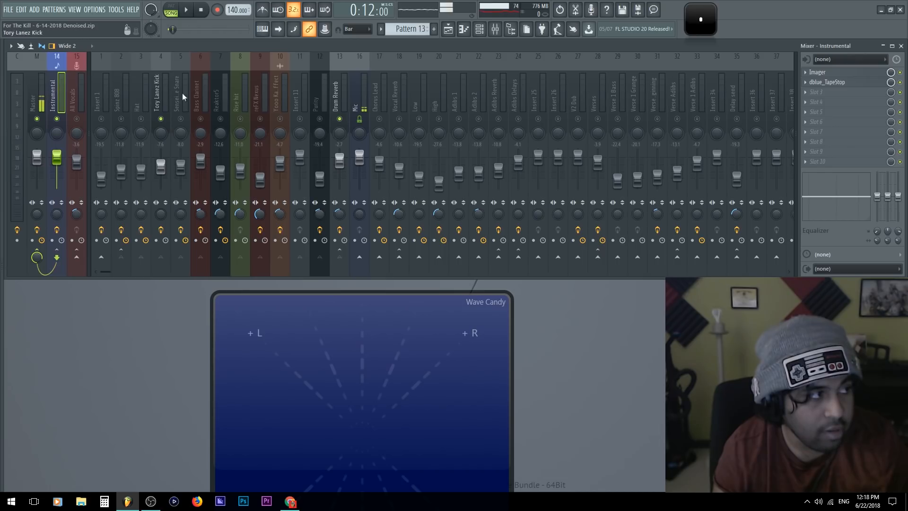
pyautogui.click(163, 90)
pyautogui.moveTo(232, 328); pyautogui.dragTo(97, 208)
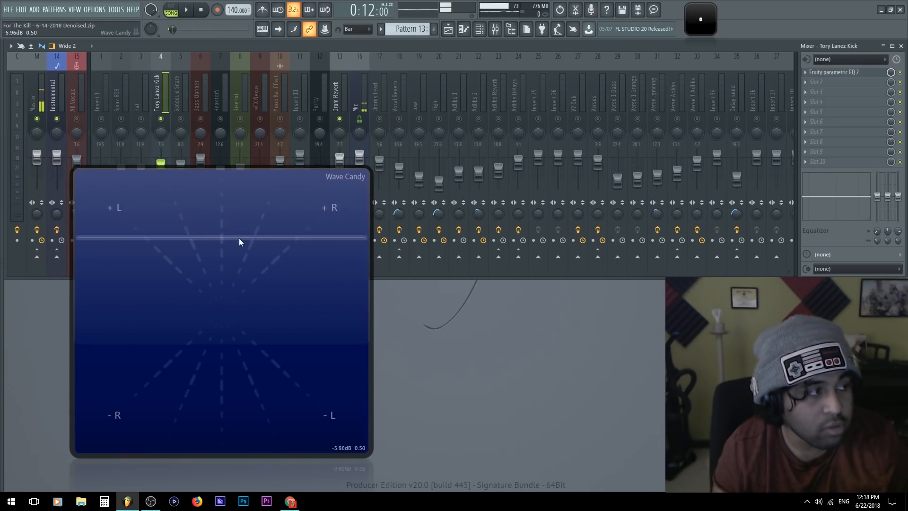
# Play the kick through Drum Reverb alone and examine the reverb signal on the vectorscope
pyautogui.moveTo(164, 240); pyautogui.dragTo(383, 320)
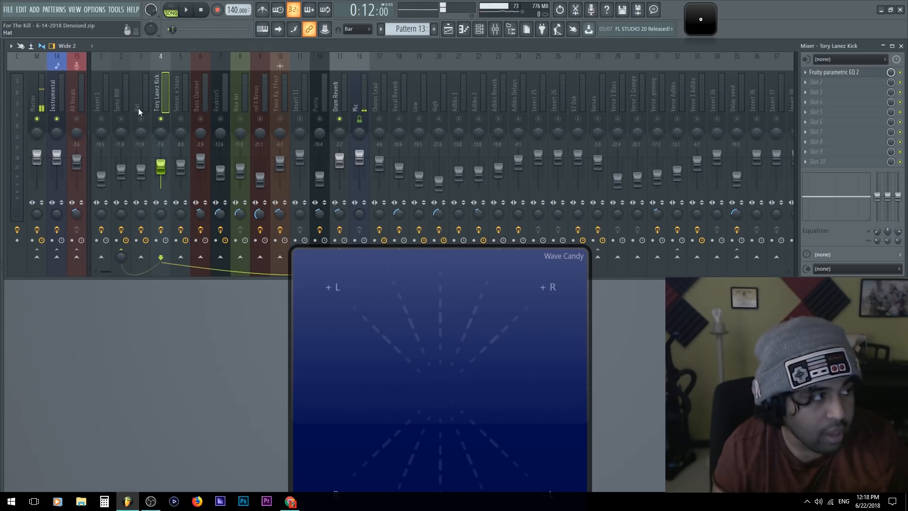
pyautogui.moveTo(400, 350)
pyautogui.mouseDown()
pyautogui.moveTo(208, 214)
pyautogui.moveTo(250, 202)
pyautogui.moveTo(248, 234)
pyautogui.mouseUp()
pyautogui.press('space')
pyautogui.click(338, 94)
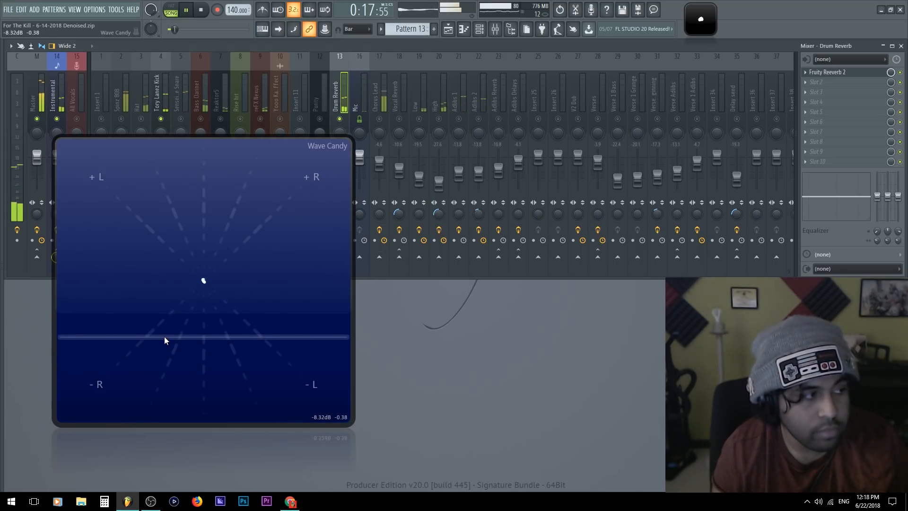
pyautogui.press('space')
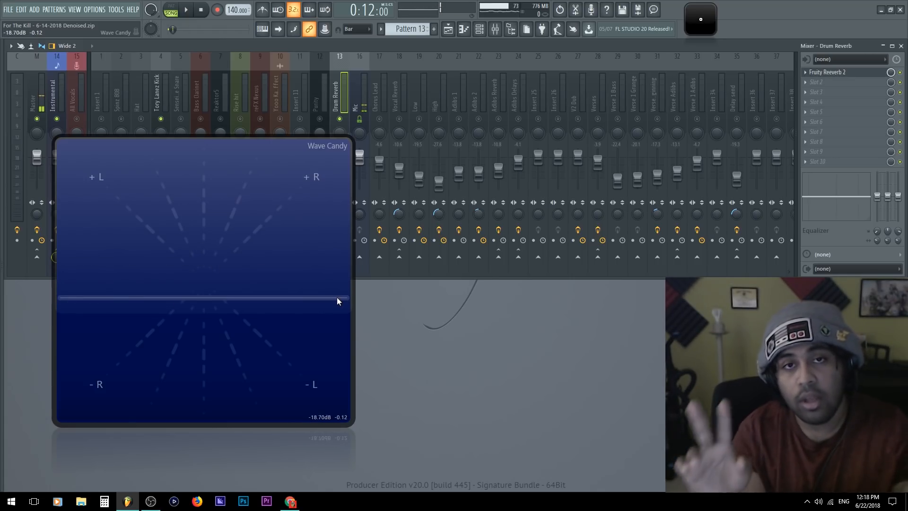
# Examine the Mic track's input signal on the vectorscope and compare its routing with the neighbouring vocal tracks
pyautogui.moveTo(246, 243); pyautogui.dragTo(303, 276)
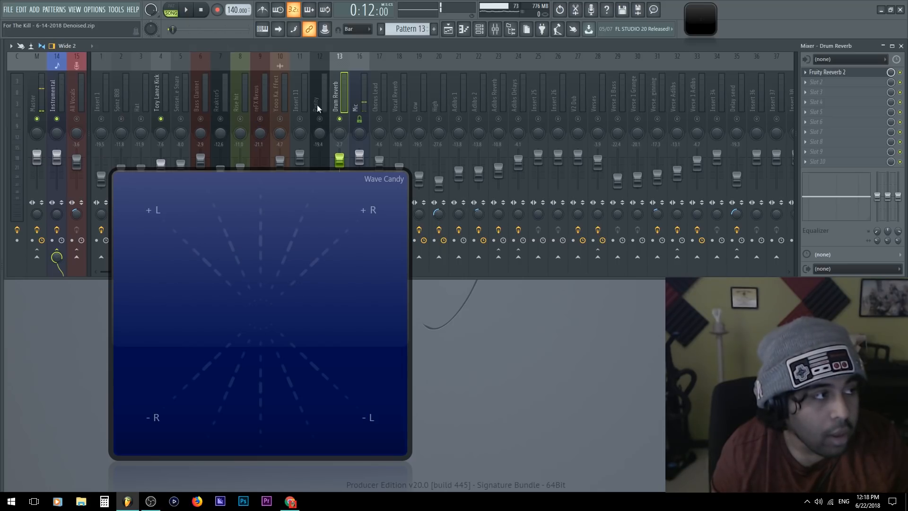
pyautogui.click(360, 94)
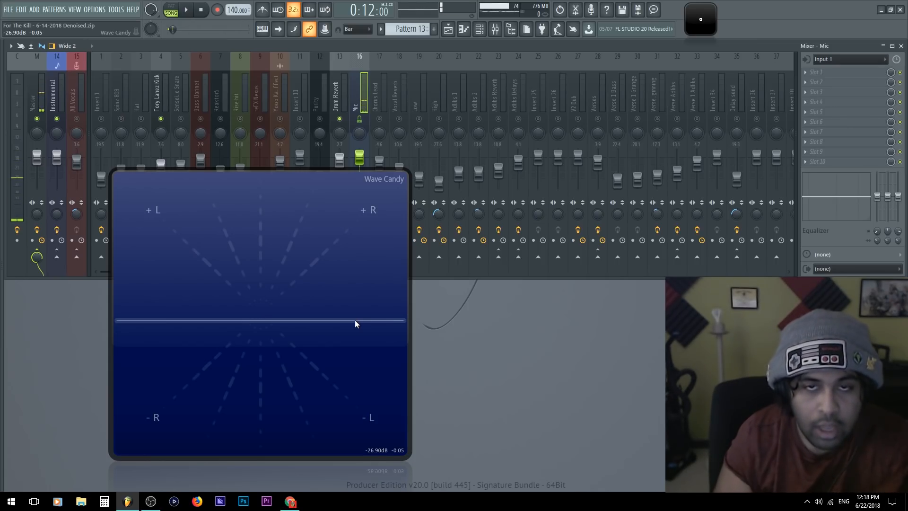
pyautogui.click(373, 86)
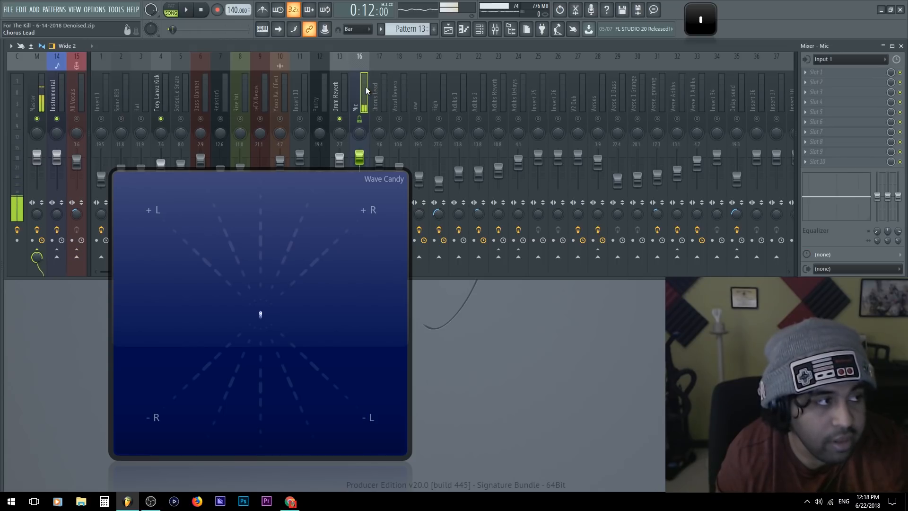
pyautogui.click(401, 92)
pyautogui.click(363, 107)
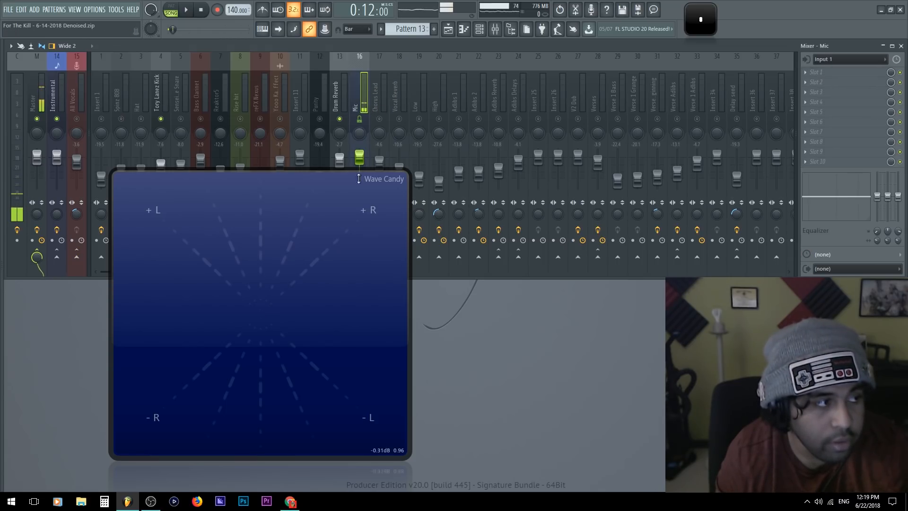
# Send the Mic track to Vocal Reverb and unmute Vocal Reverb, moving the vectorscope clear of the send controls
pyautogui.moveTo(347, 206); pyautogui.dragTo(259, 286)
pyautogui.click(398, 257)
pyautogui.click(398, 123)
pyautogui.moveTo(223, 332); pyautogui.dragTo(225, 256)
# Check the routing of the Mic, Vocal Reverb and Chorus Lead tracks, and unmute the All Vocals track
pyautogui.click(356, 90)
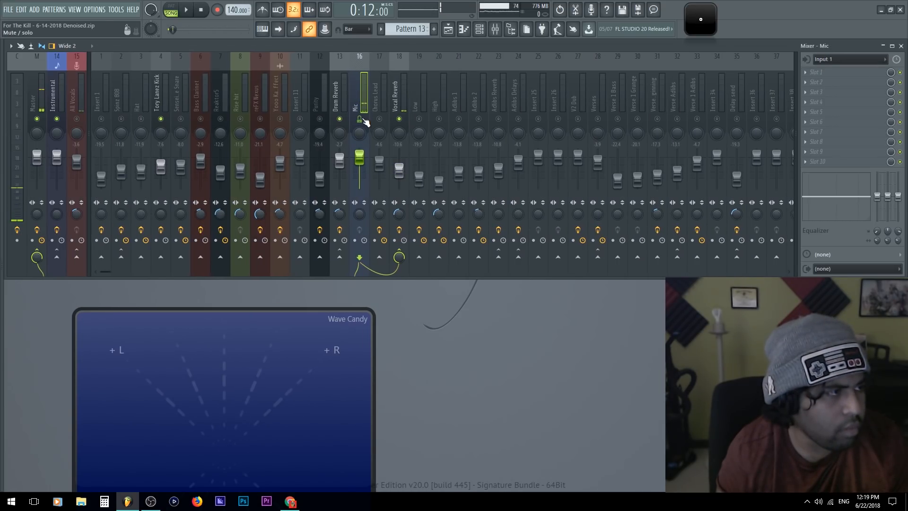
pyautogui.click(395, 97)
pyautogui.click(370, 97)
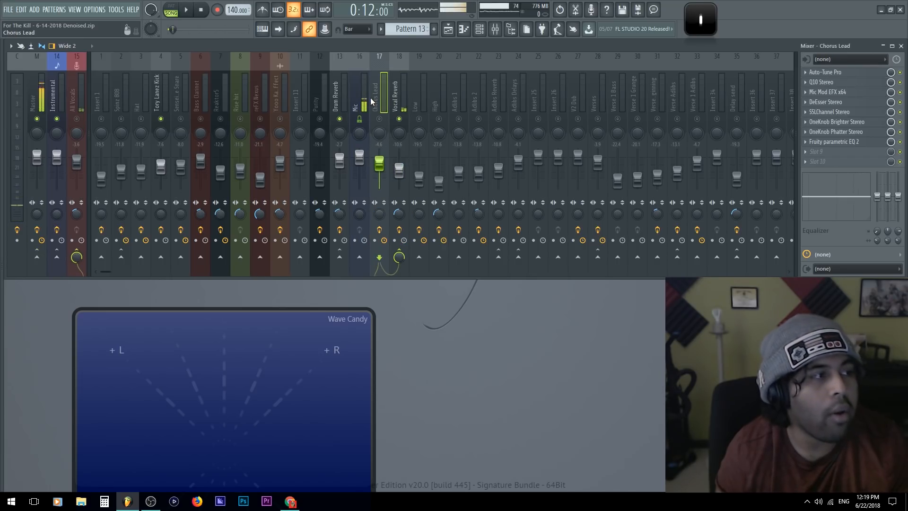
pyautogui.click(360, 97)
pyautogui.click(78, 102)
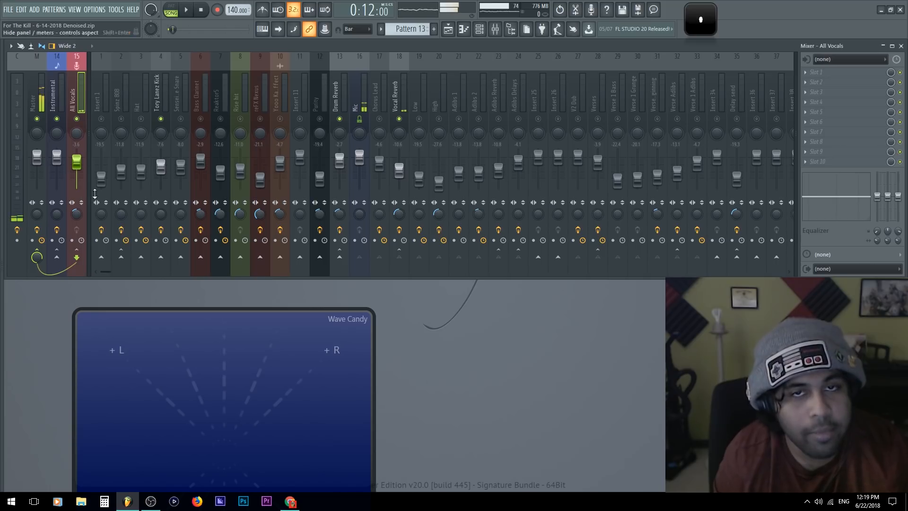
# Compare the Vocal Reverb track with the Mic track on the mixer, repositioning the vectorscope around their controls
pyautogui.moveTo(147, 383); pyautogui.dragTo(193, 235)
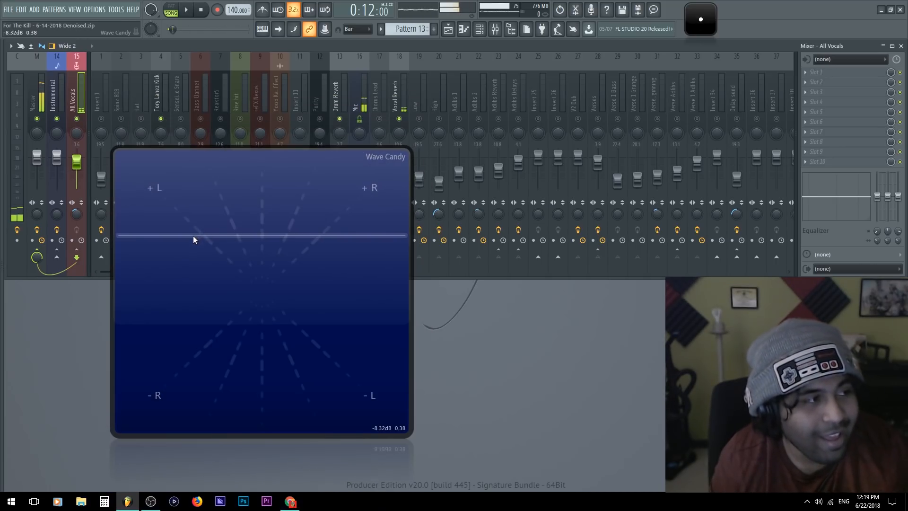
pyautogui.moveTo(237, 296); pyautogui.dragTo(223, 327)
pyautogui.click(394, 95)
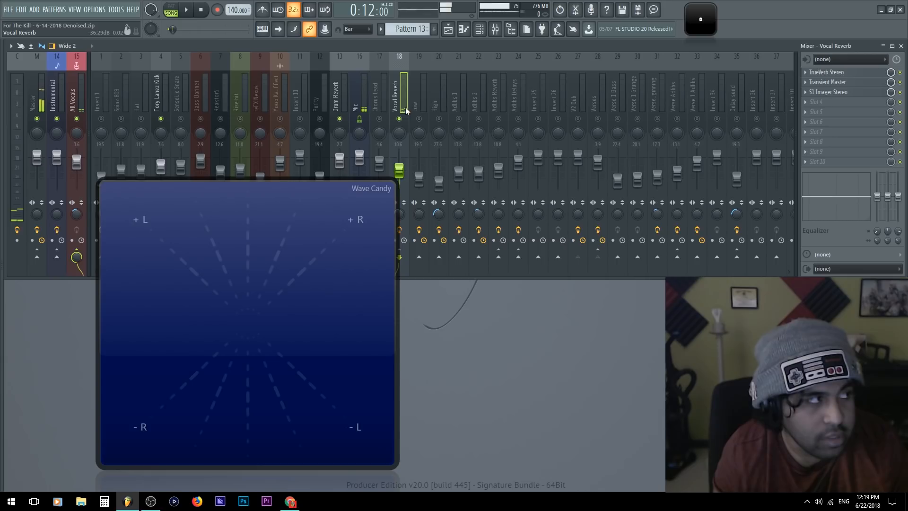
pyautogui.moveTo(265, 275); pyautogui.dragTo(245, 268)
pyautogui.click(393, 83)
pyautogui.click(355, 95)
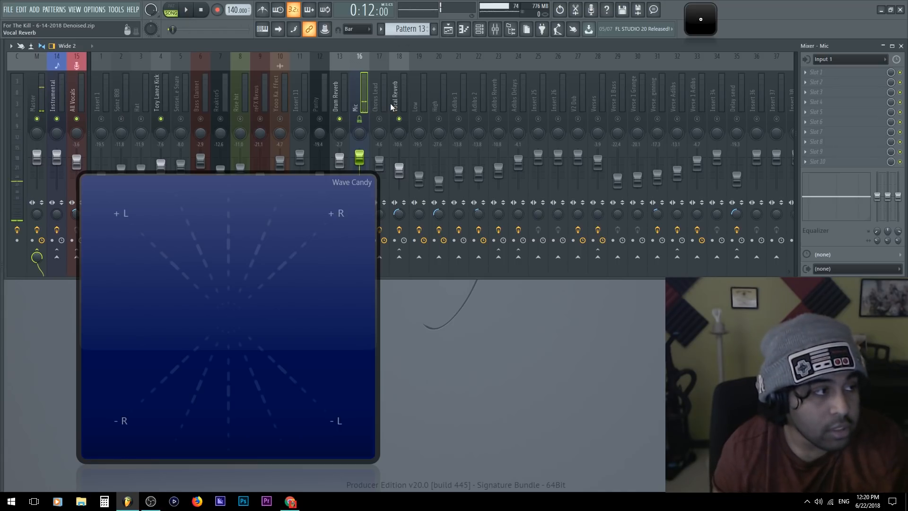
# Isolate the chorus vocals by leaving Chorus Lead, Vocal Reverb, Low and High unmuted and the adlib tracks muted
pyautogui.rightClick(365, 120)
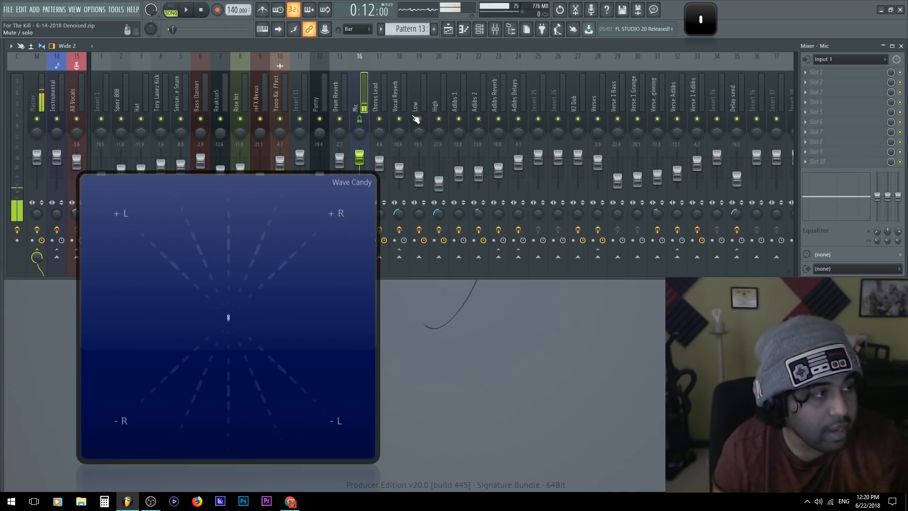
pyautogui.rightClick(386, 120)
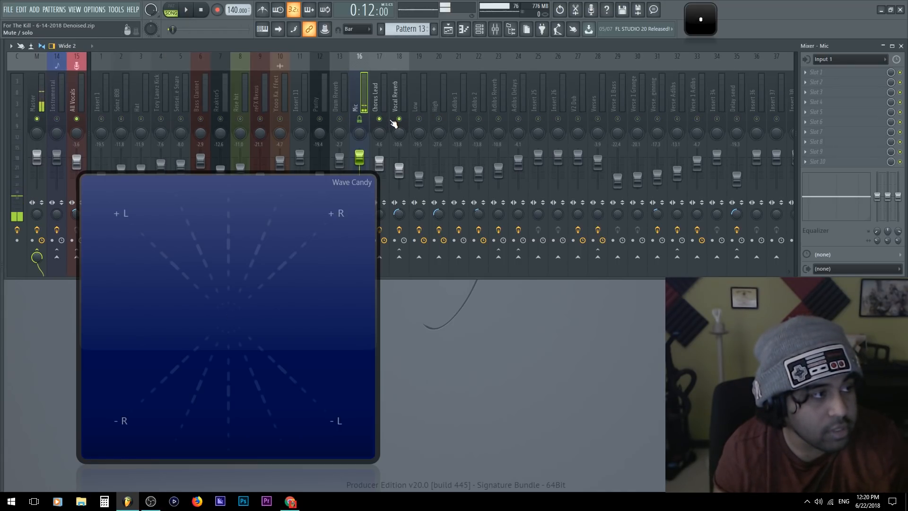
pyautogui.moveTo(424, 121); pyautogui.dragTo(520, 118)
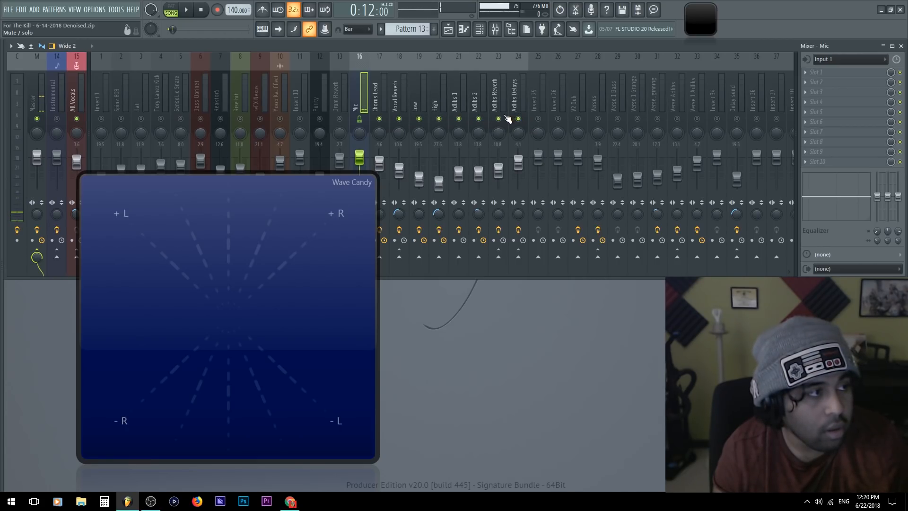
pyautogui.moveTo(459, 119); pyautogui.dragTo(527, 126)
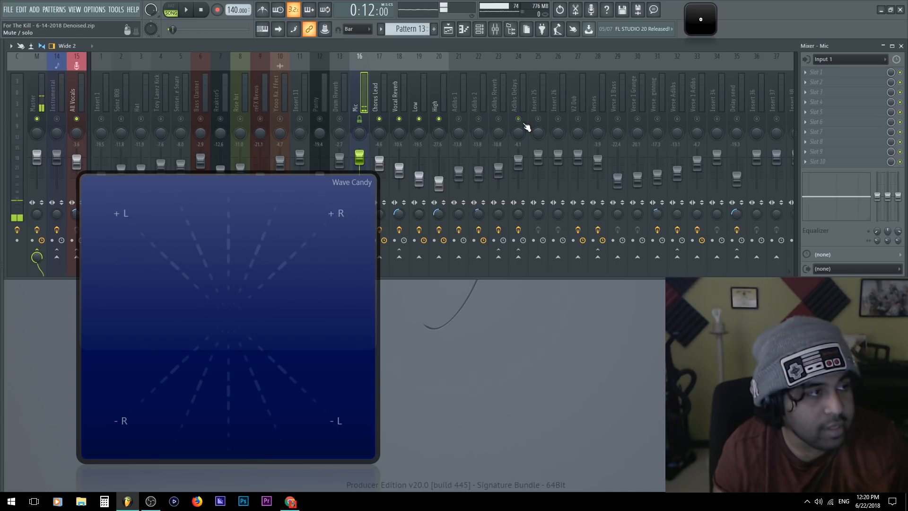
# Play the chorus vocals and examine Chorus Lead on the vectorscope, moving the scope below the track faders
pyautogui.click(379, 93)
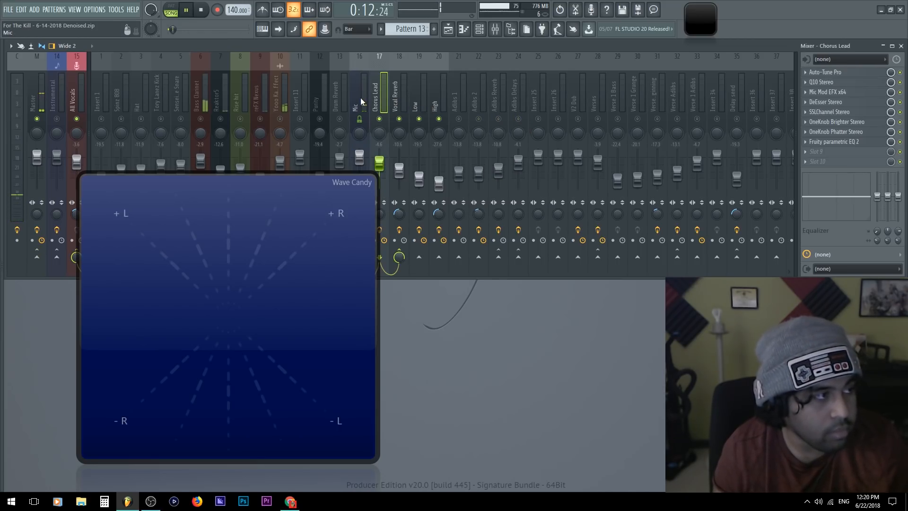
pyautogui.press('space')
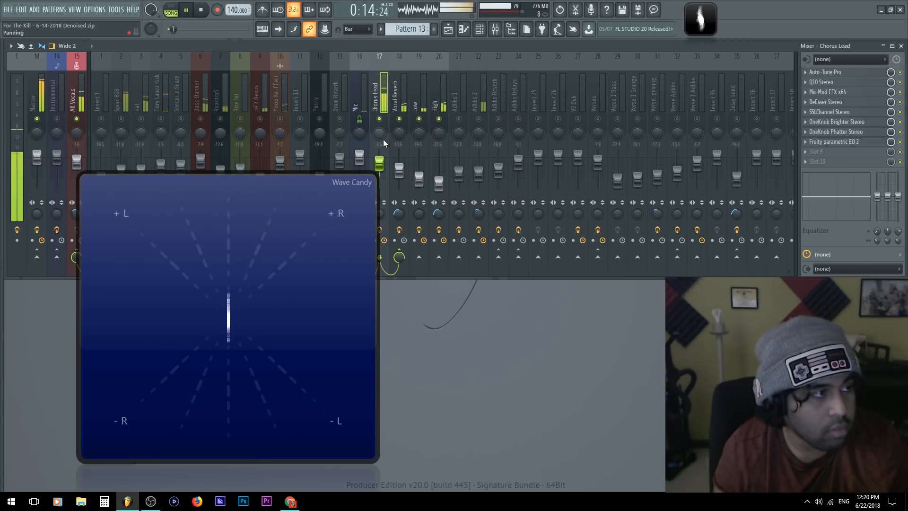
pyautogui.moveTo(304, 276); pyautogui.dragTo(305, 309)
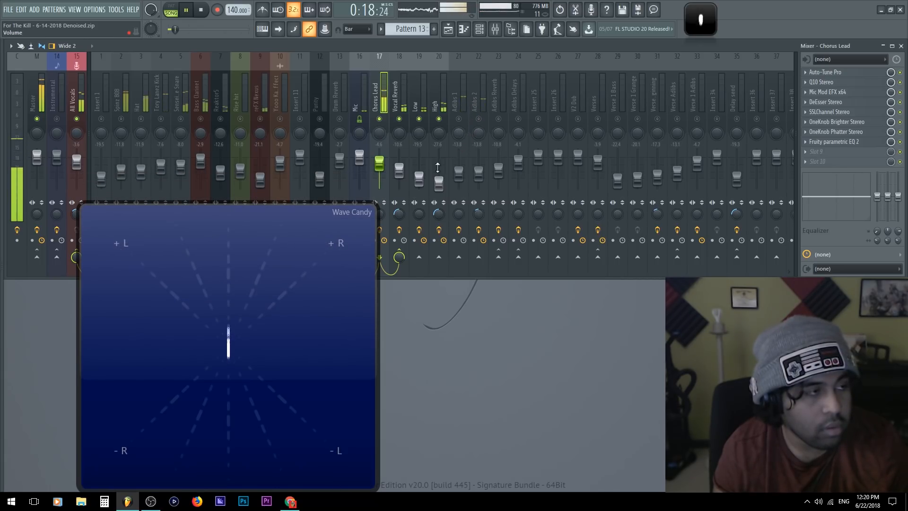
pyautogui.press('space')
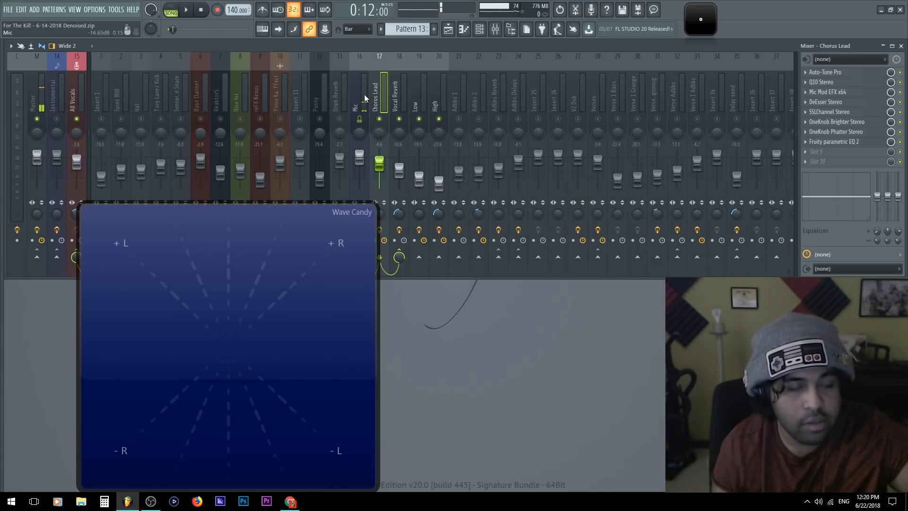
# Compare the High track's routing with Chorus Lead, and play the song with High soloed
pyautogui.click(441, 92)
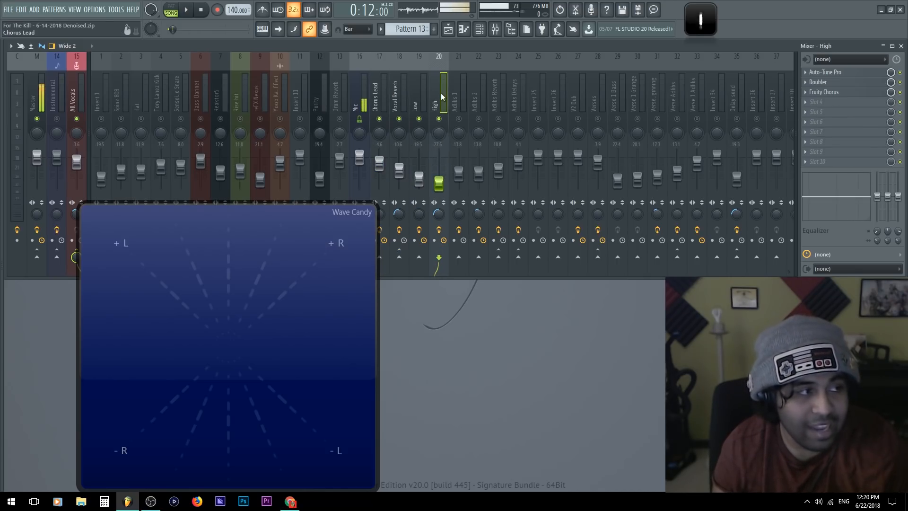
pyautogui.click(383, 95)
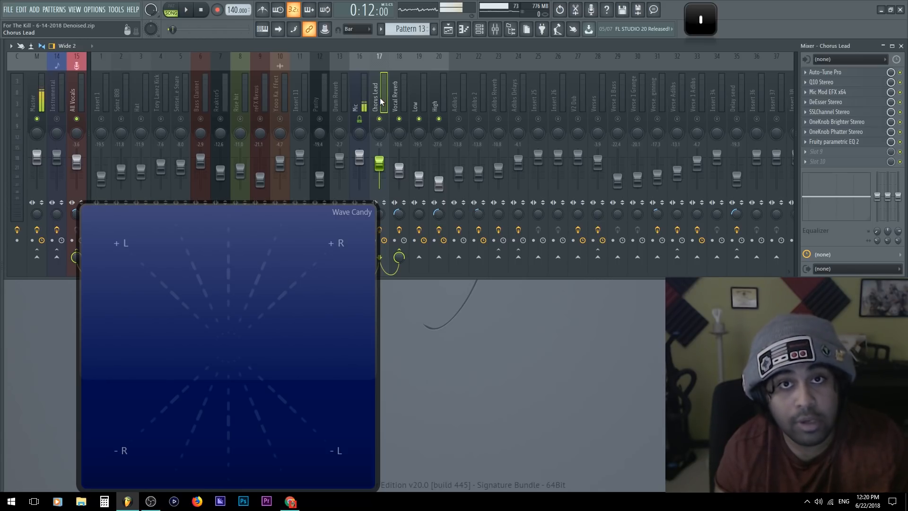
pyautogui.press('space')
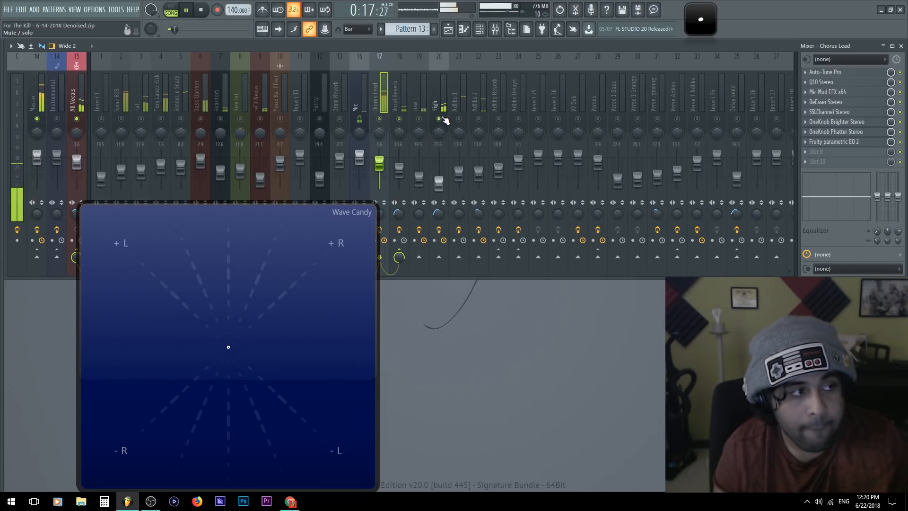
pyautogui.click(445, 90)
pyautogui.press('space')
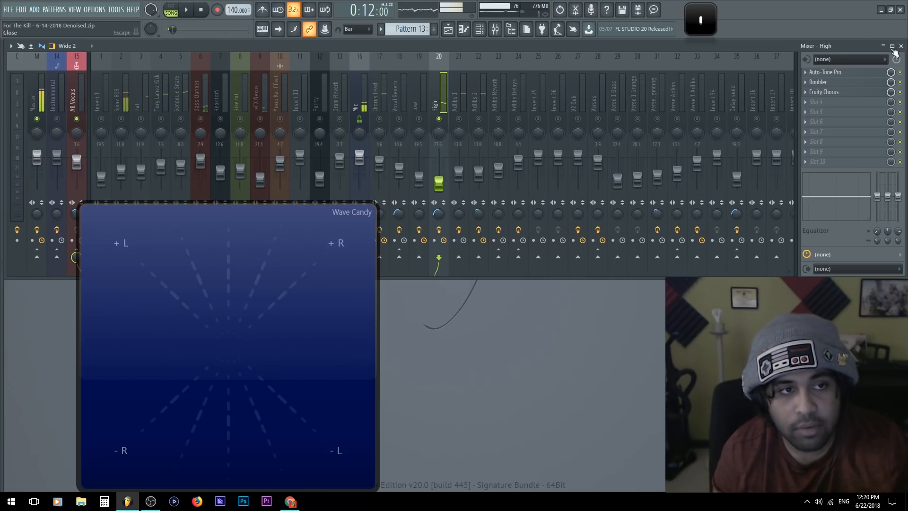
# Inspect the High track's Doubler and Fruity Chorus effects and play the track to hear what they contribute
pyautogui.click(837, 85)
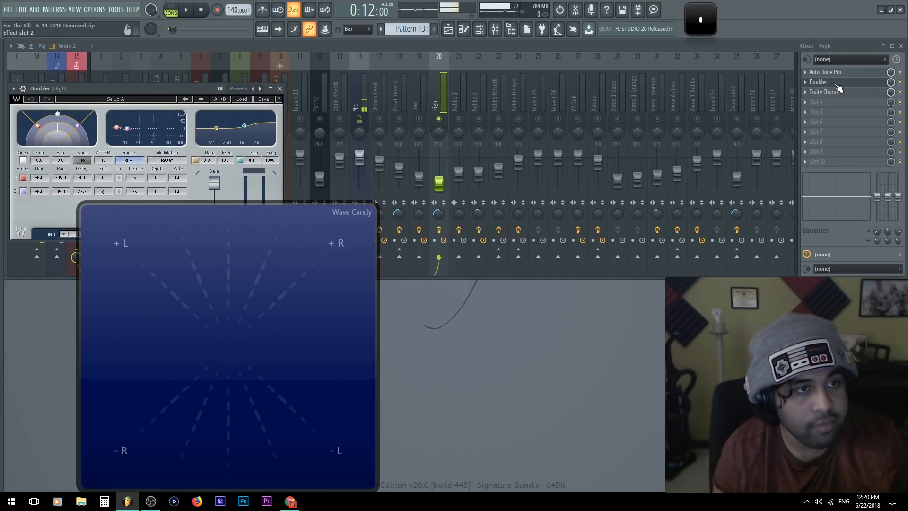
pyautogui.moveTo(172, 88); pyautogui.dragTo(181, 54)
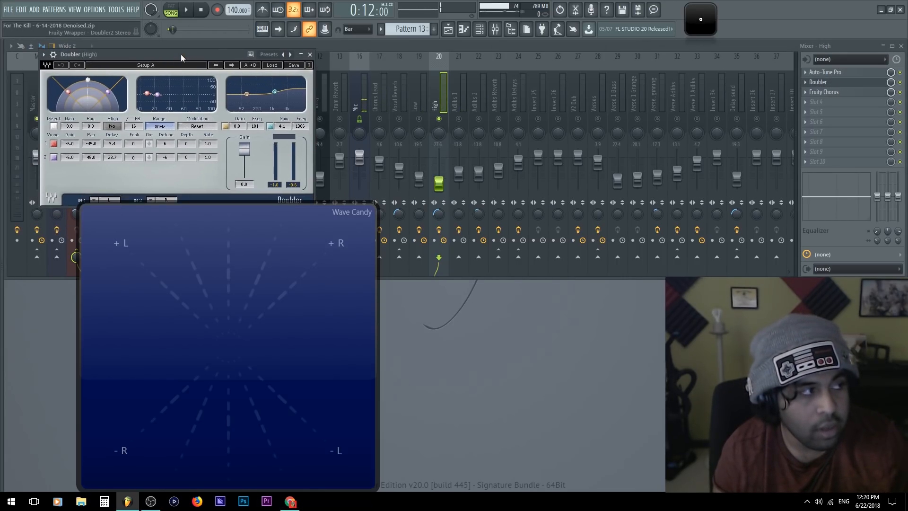
pyautogui.click(825, 82)
pyautogui.click(837, 94)
pyautogui.click(837, 95)
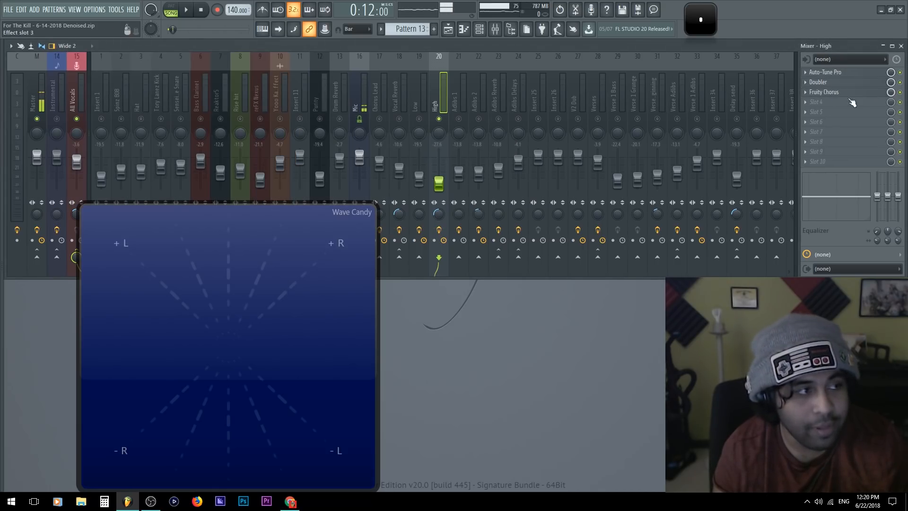
pyautogui.press('space')
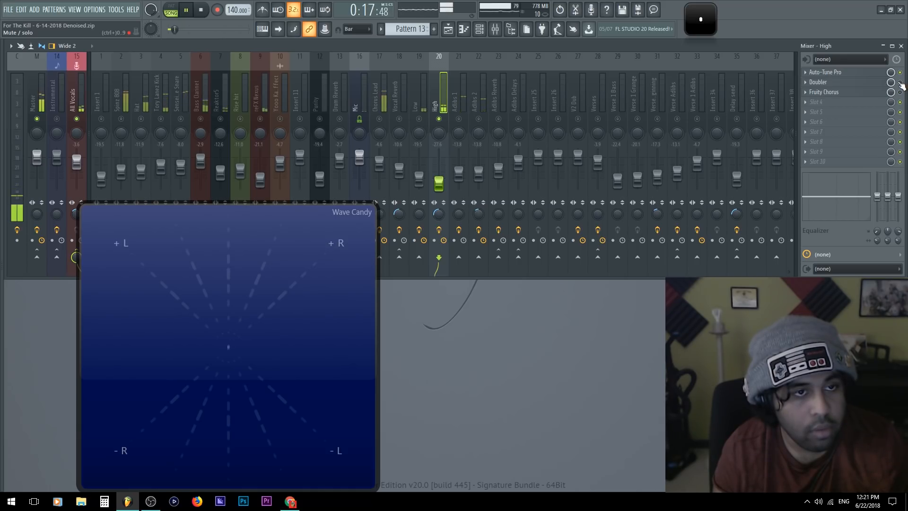
pyautogui.press('space')
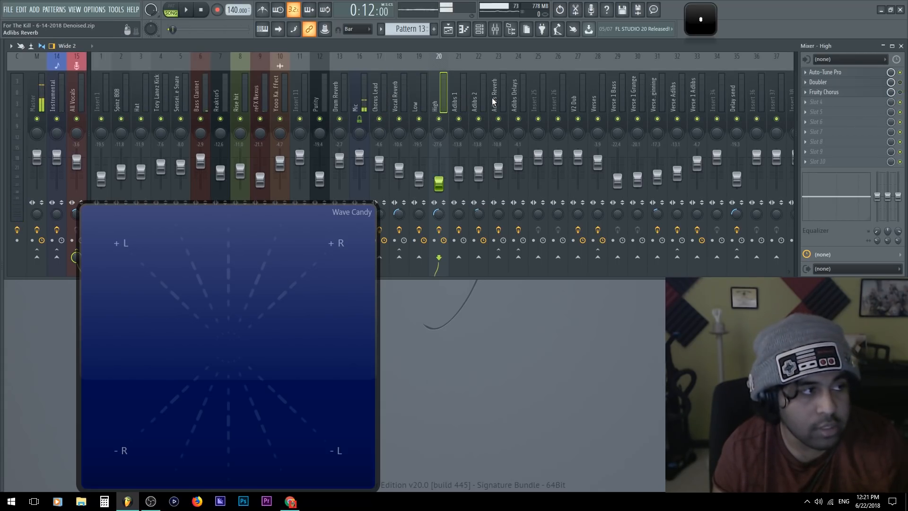
# Play the full mix repeatedly to judge how the High track's Doubler and Fruity Chorus affect it in context
pyautogui.press('space')
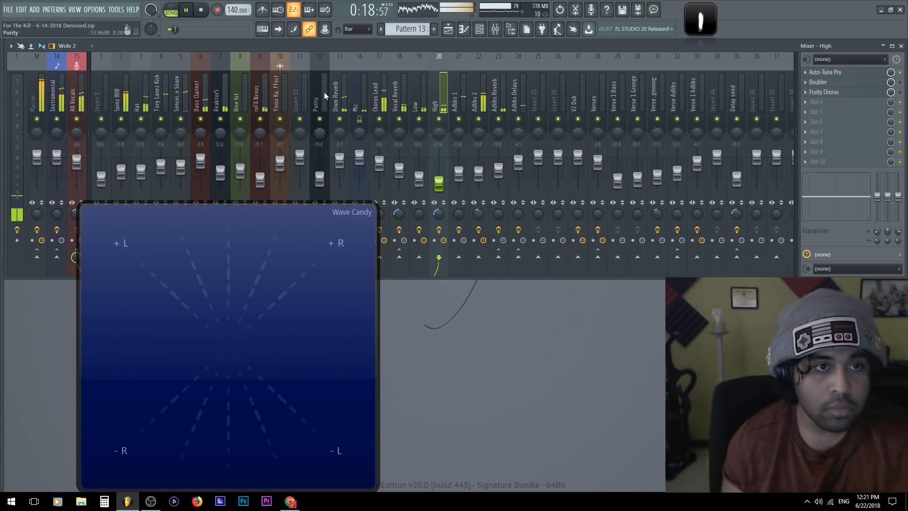
pyautogui.press('space')
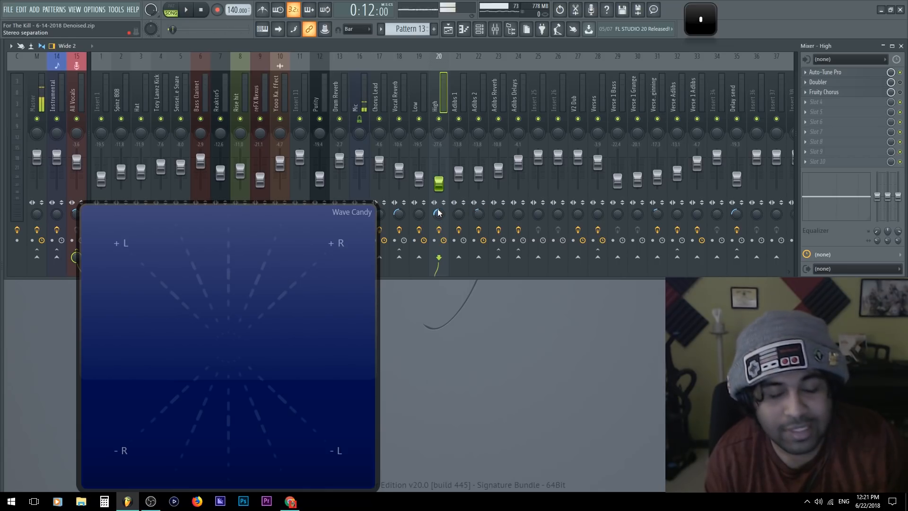
pyautogui.press('space')
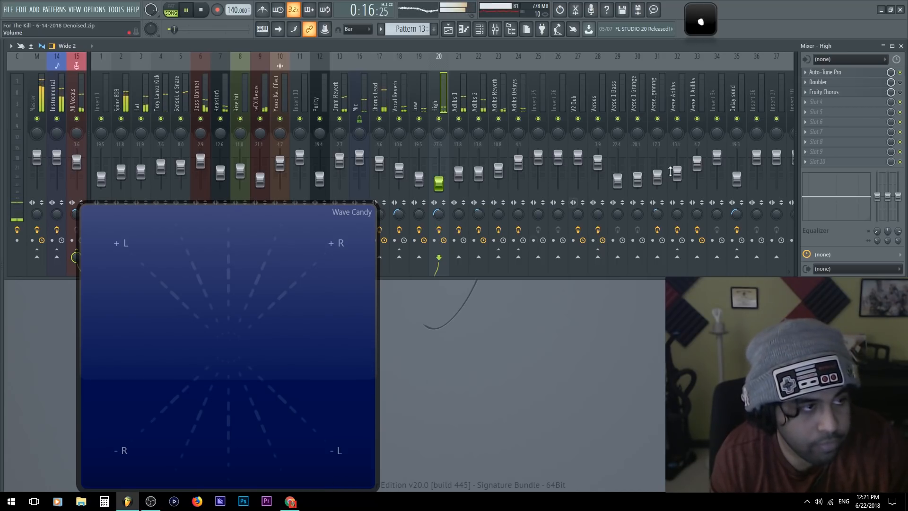
pyautogui.press('space')
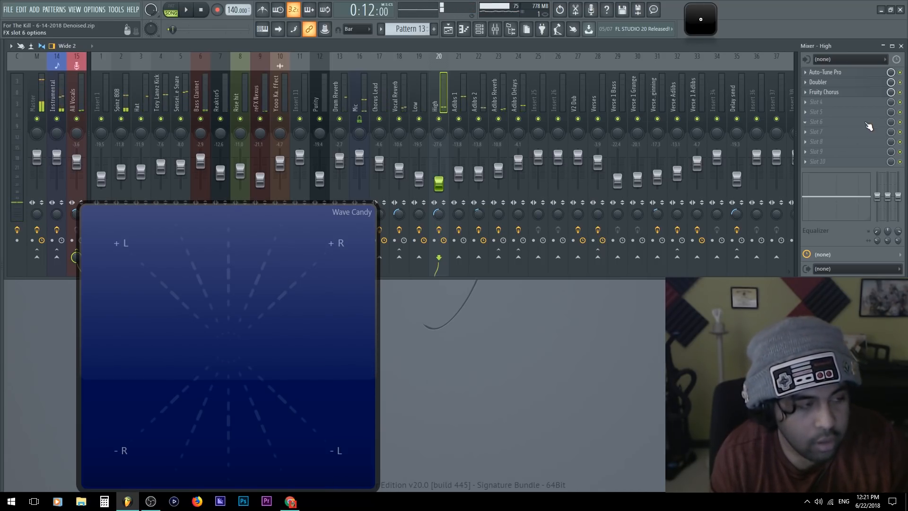
pyautogui.press('space')
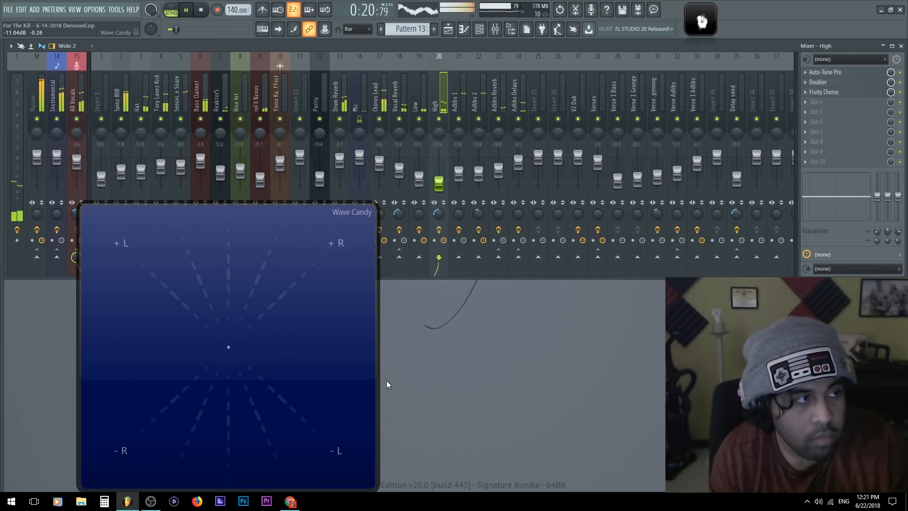
pyautogui.press('space')
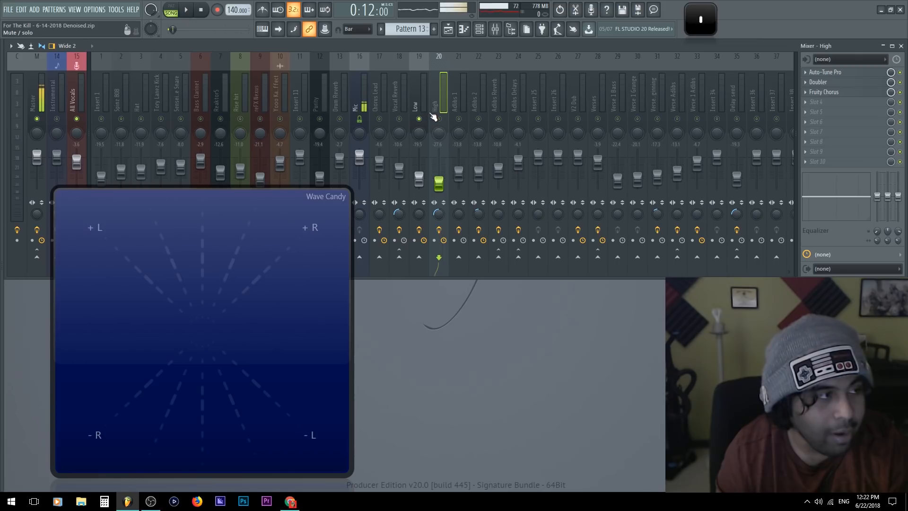
# Play the Low track on its own and together with Chorus Lead to compare their stereo placement
pyautogui.click(422, 86)
pyautogui.press('space')
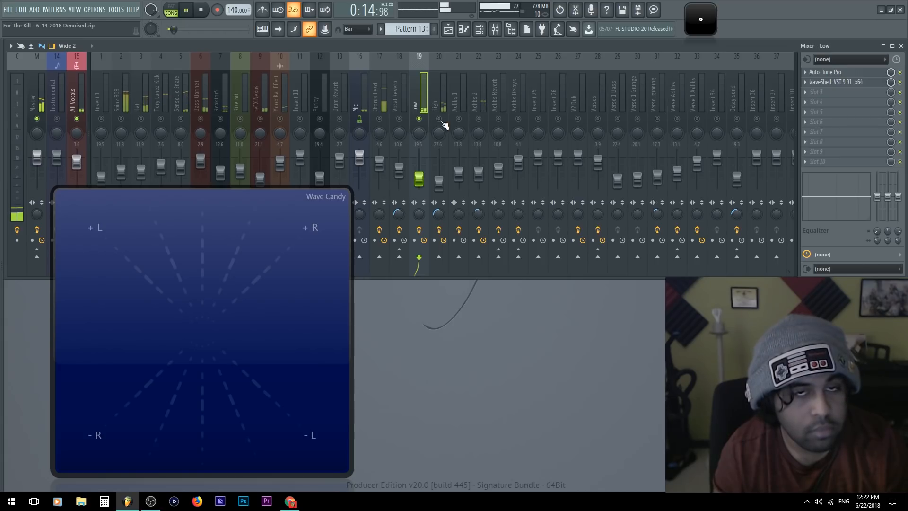
pyautogui.press('space')
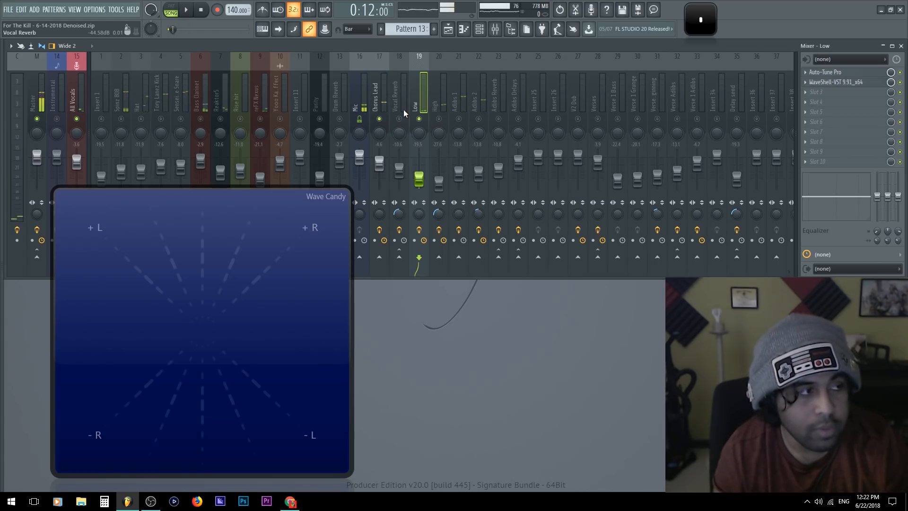
pyautogui.press('space')
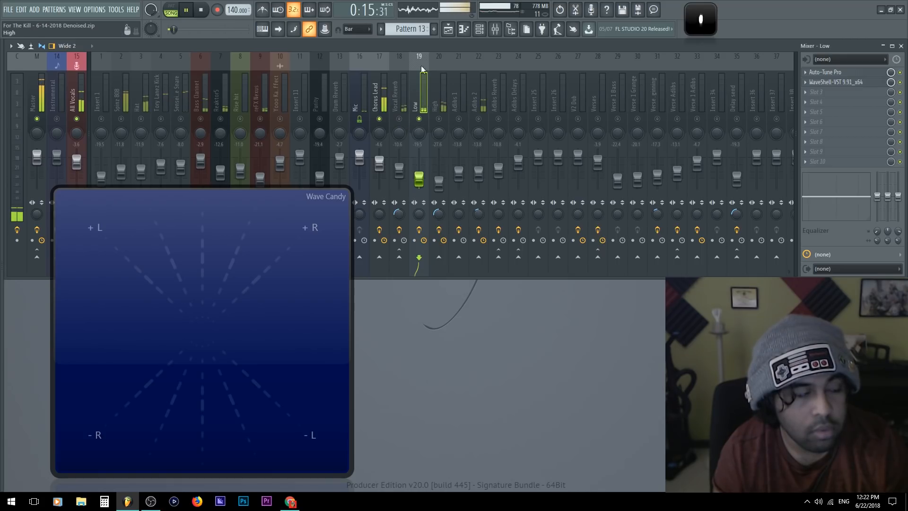
pyautogui.press('space')
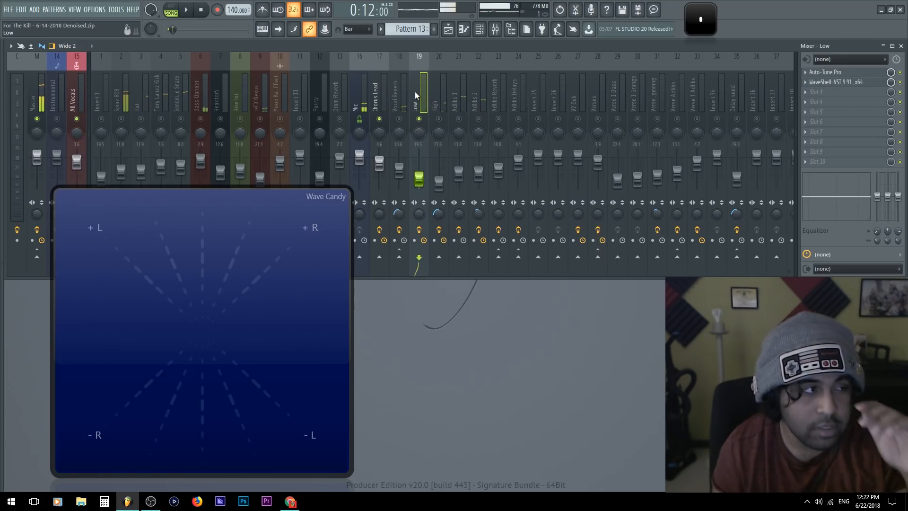
# Inspect the Doubler settings on the Low track and play it with Chorus Lead to hear the effect
pyautogui.click(863, 83)
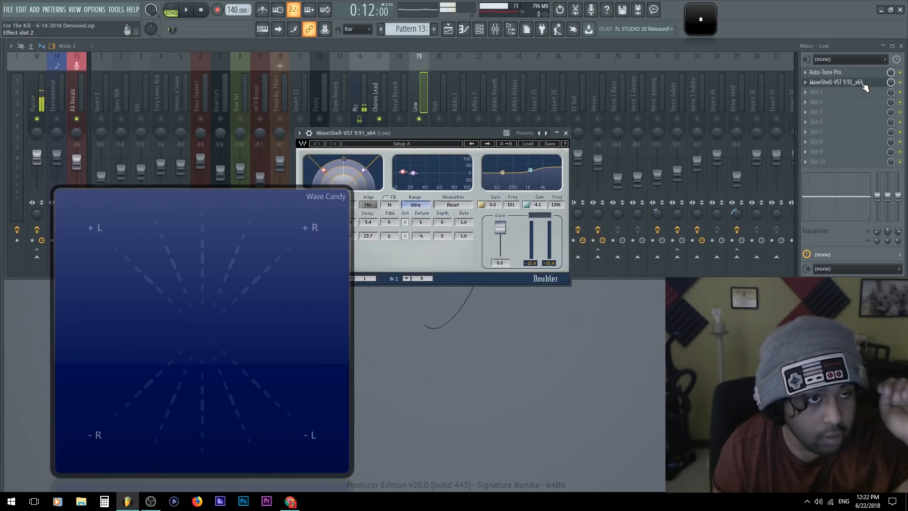
pyautogui.click(863, 83)
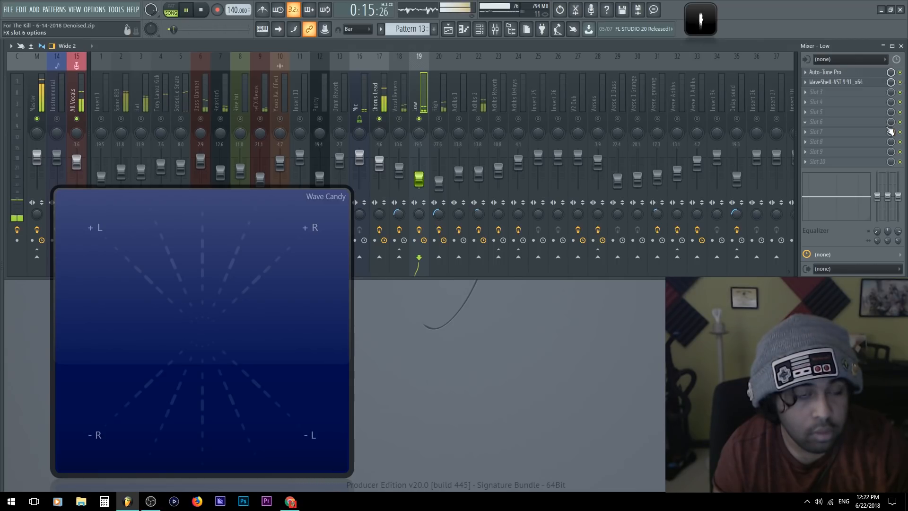
pyautogui.press('space')
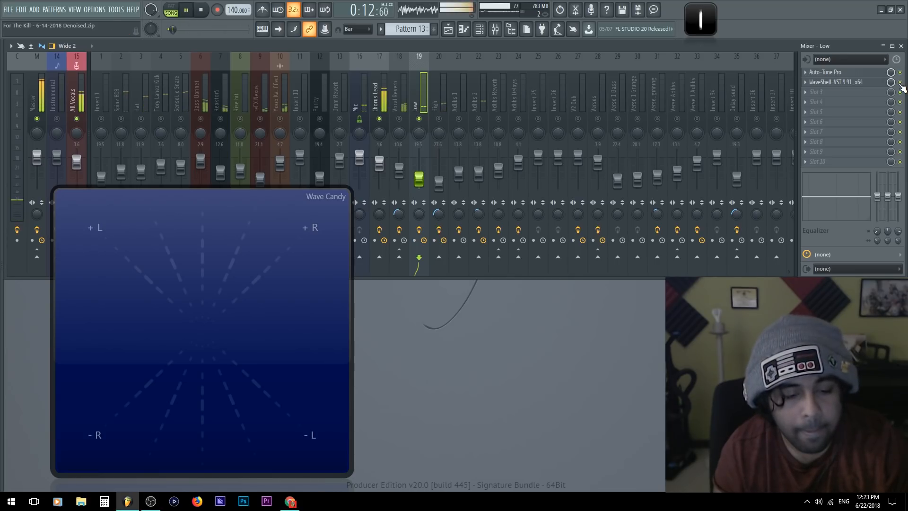
pyautogui.press('space')
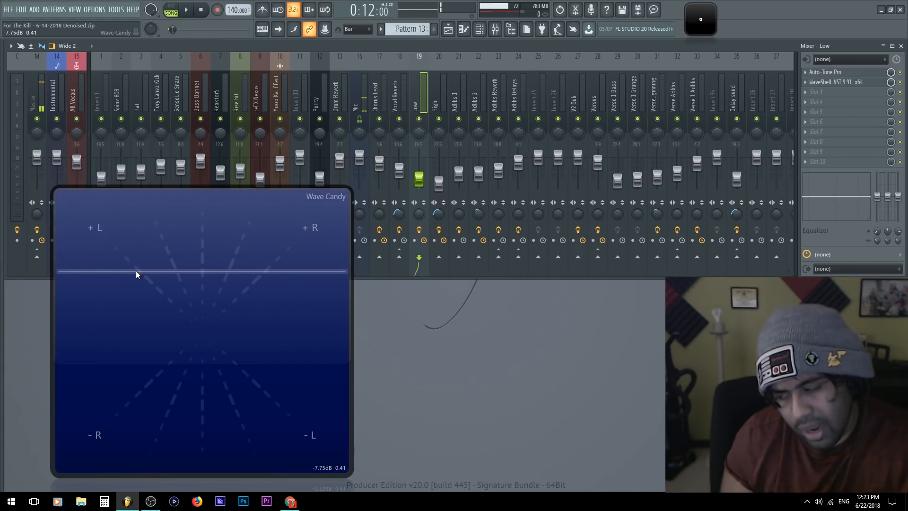
# Dismiss the enlarged vectorscope display and select the Chorus Lead track
pyautogui.doubleClick(177, 377)
pyautogui.click(377, 106)
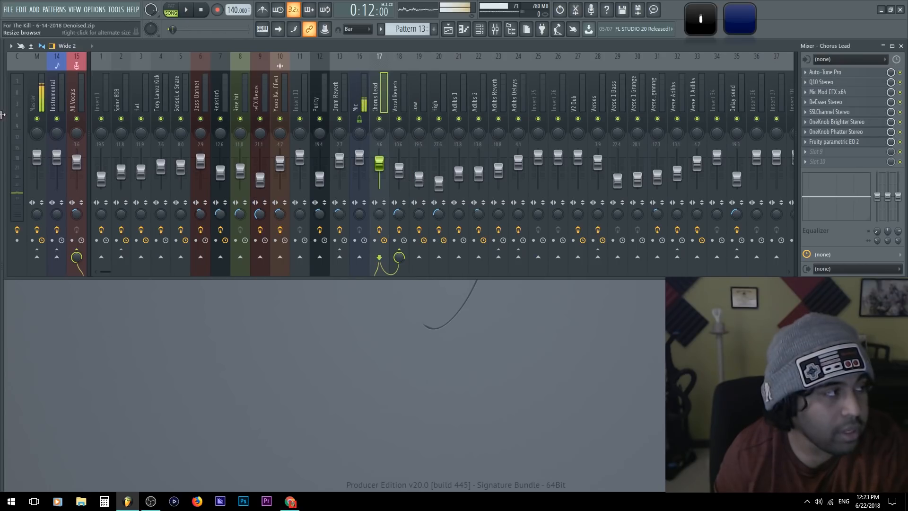
# Mute the All Vocals track, select the Hat track and play the instrumental to hear the hat in context
pyautogui.click(77, 120)
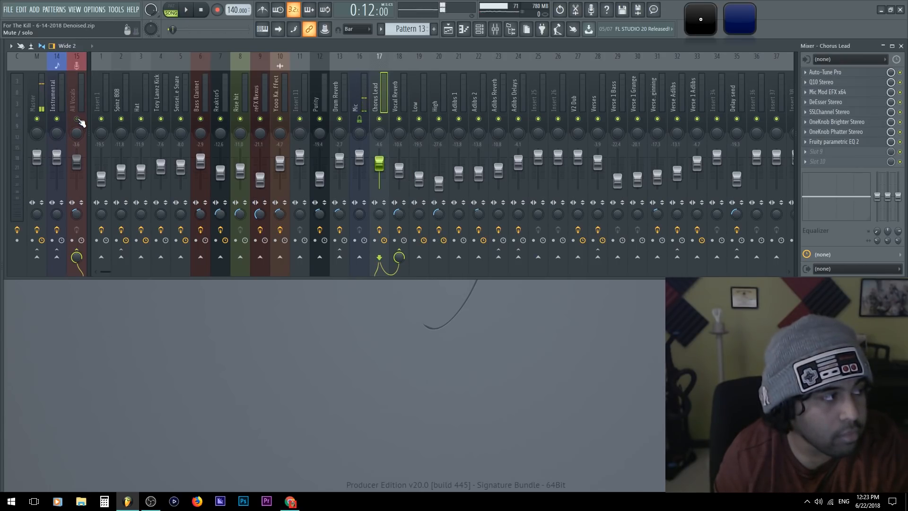
pyautogui.moveTo(182, 89); pyautogui.dragTo(314, 80)
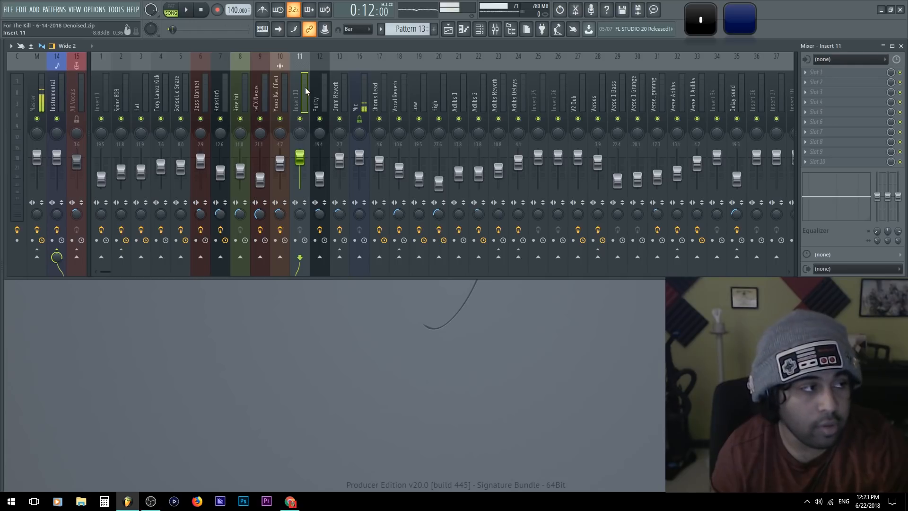
pyautogui.click(142, 132)
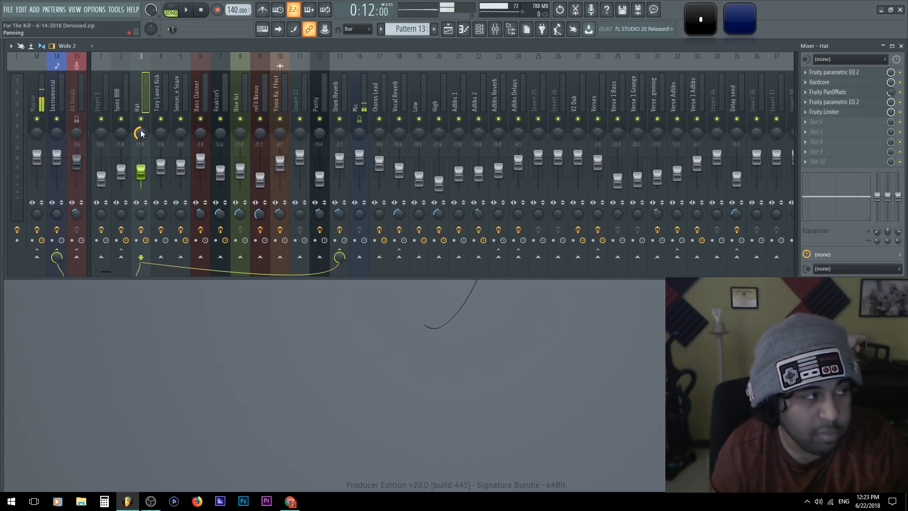
pyautogui.press('space')
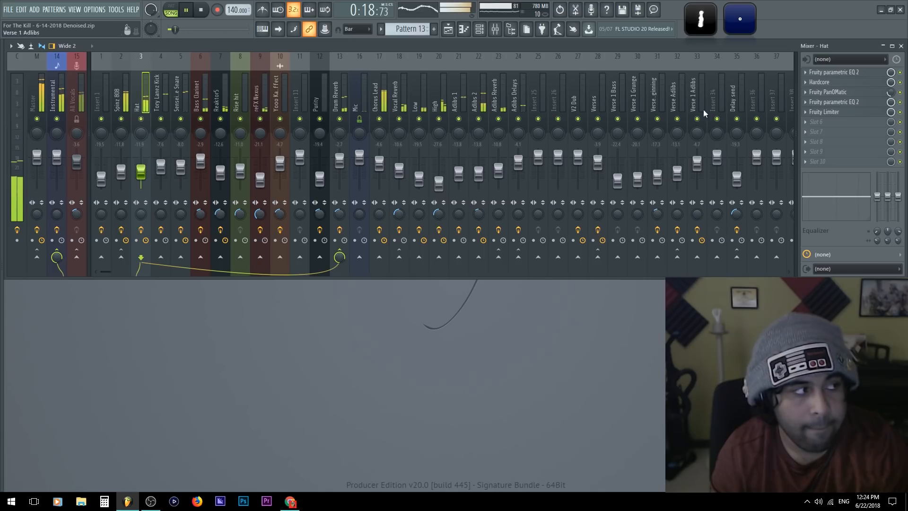
pyautogui.press('space')
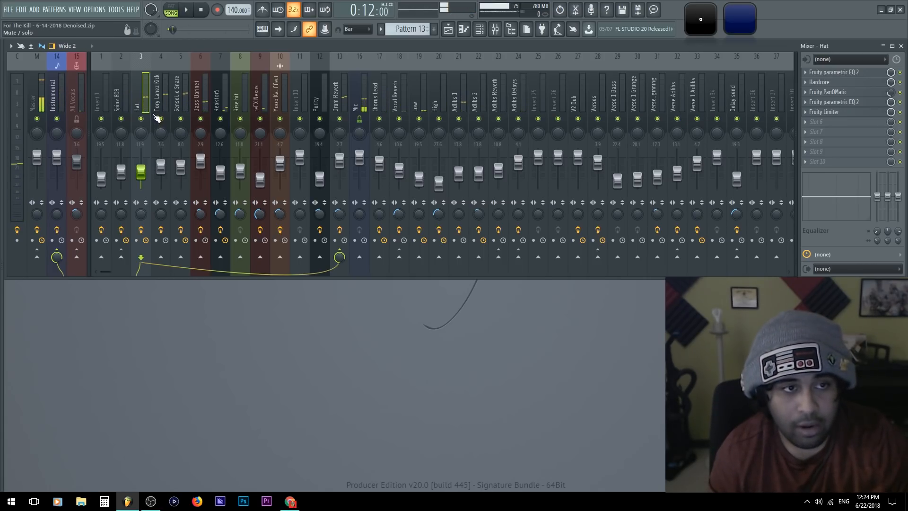
# Inspect the Fruity PanOMatic settings on the Hat track, then close the effect window and bypass the effect
pyautogui.click(835, 95)
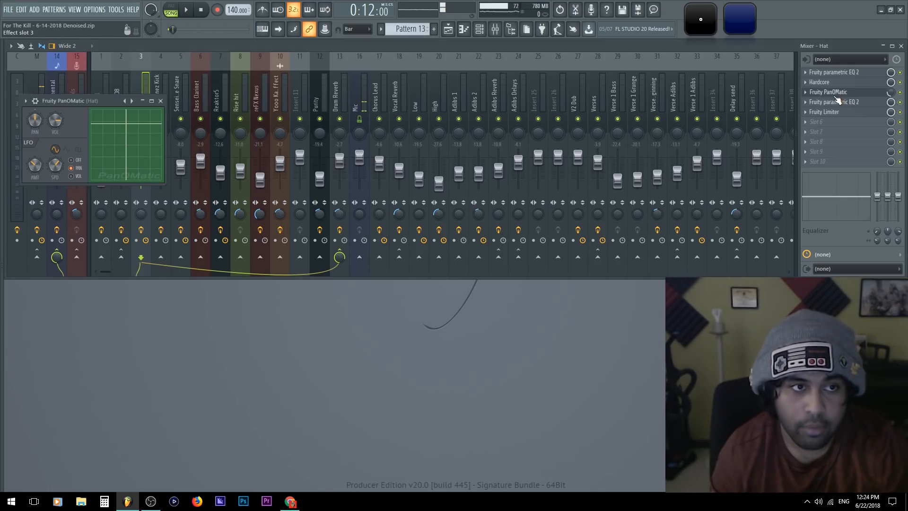
pyautogui.moveTo(76, 98); pyautogui.dragTo(228, 131)
pyautogui.click(860, 96)
pyautogui.click(900, 92)
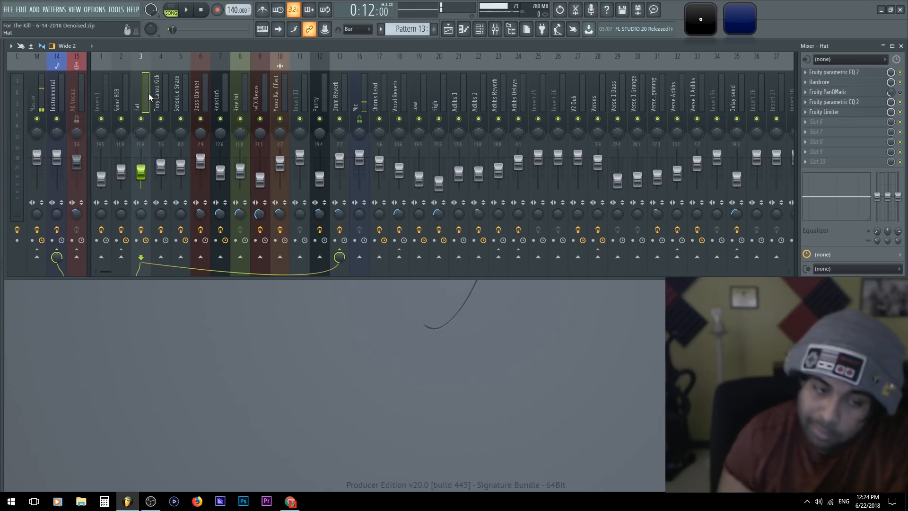
# Enlarge Wave Candy's vectorscope during playback and pan the Hat track off centre before recentring it
pyautogui.press('space')
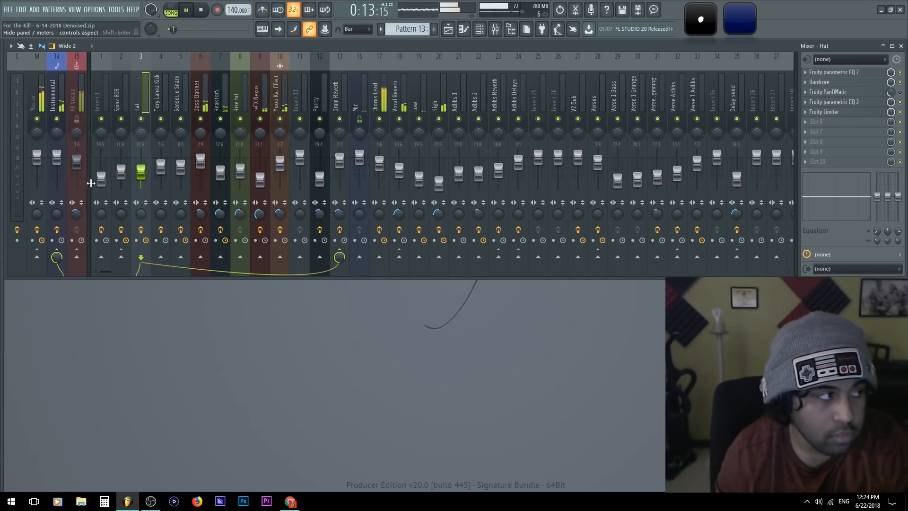
pyautogui.doubleClick(740, 20)
pyautogui.moveTo(141, 134); pyautogui.dragTo(140, 150)
pyautogui.click(30, 105)
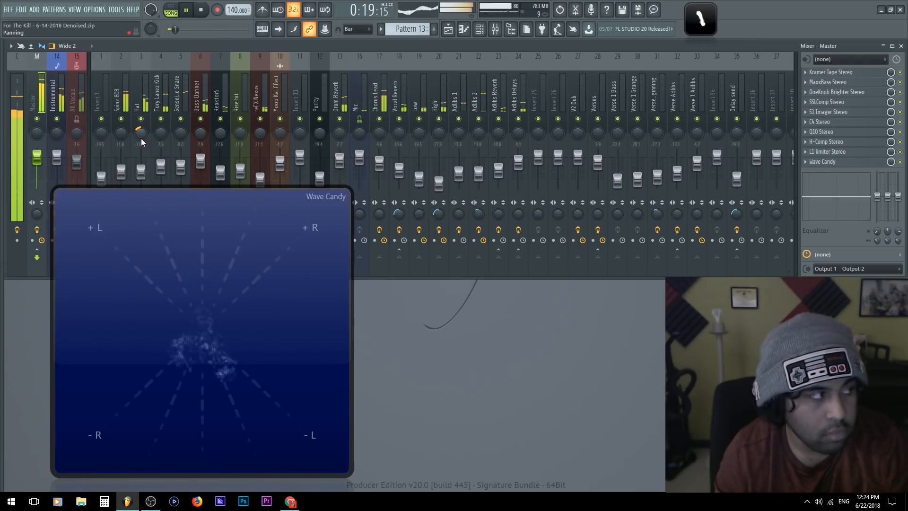
pyautogui.moveTo(141, 134)
pyautogui.mouseDown()
pyautogui.moveTo(141, 124)
pyautogui.moveTo(140, 138)
pyautogui.mouseUp()
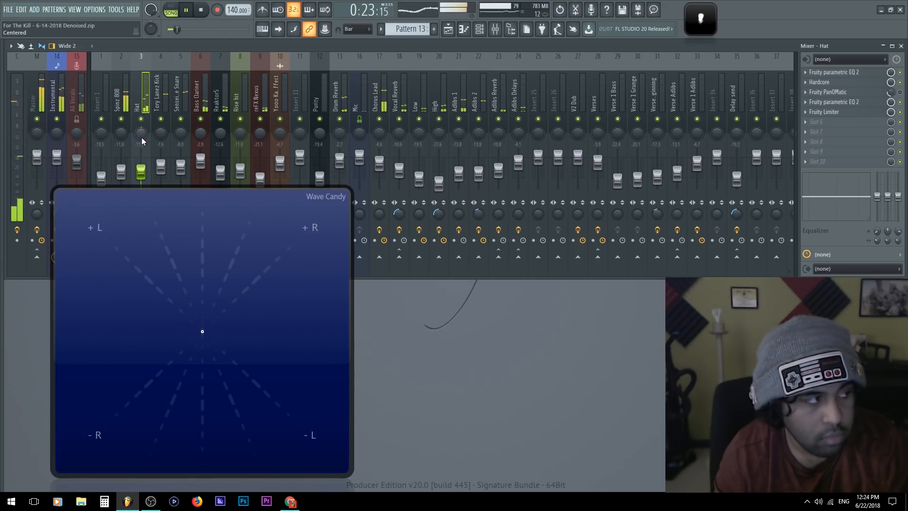
pyautogui.press('space')
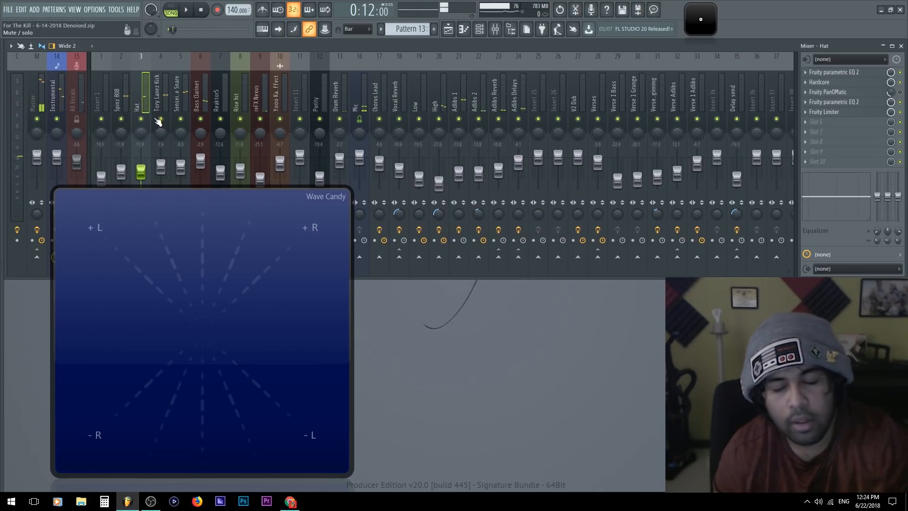
# Reopen Fruity PanOMatic on the Hat track and place its window beside the vectorscope
pyautogui.moveTo(194, 267); pyautogui.dragTo(161, 279)
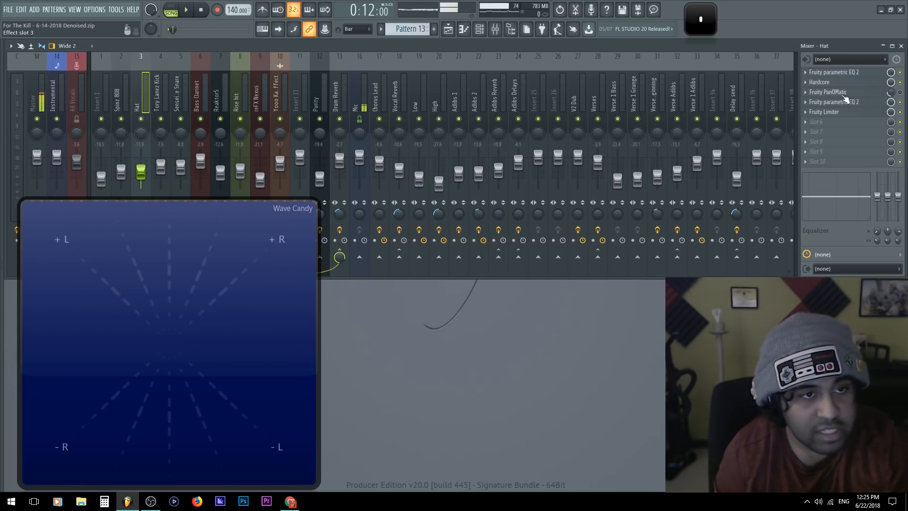
pyautogui.click(870, 94)
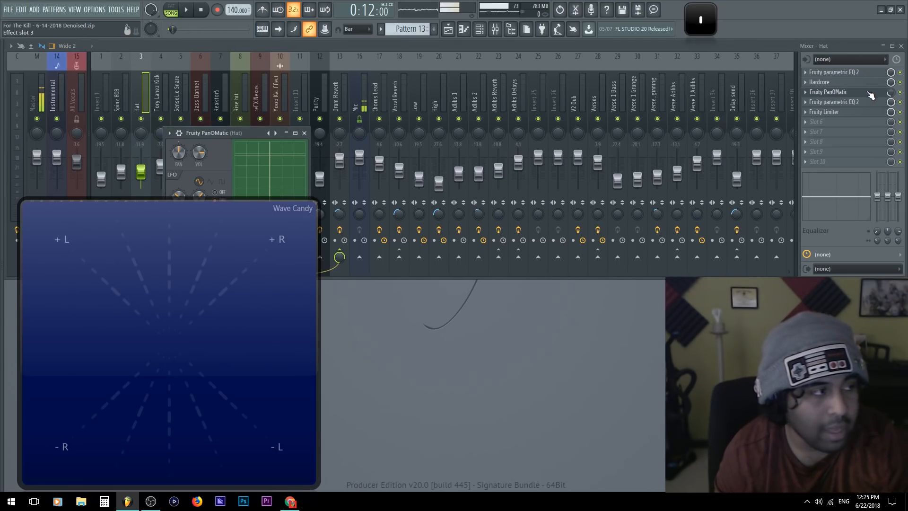
pyautogui.moveTo(227, 133); pyautogui.dragTo(235, 78)
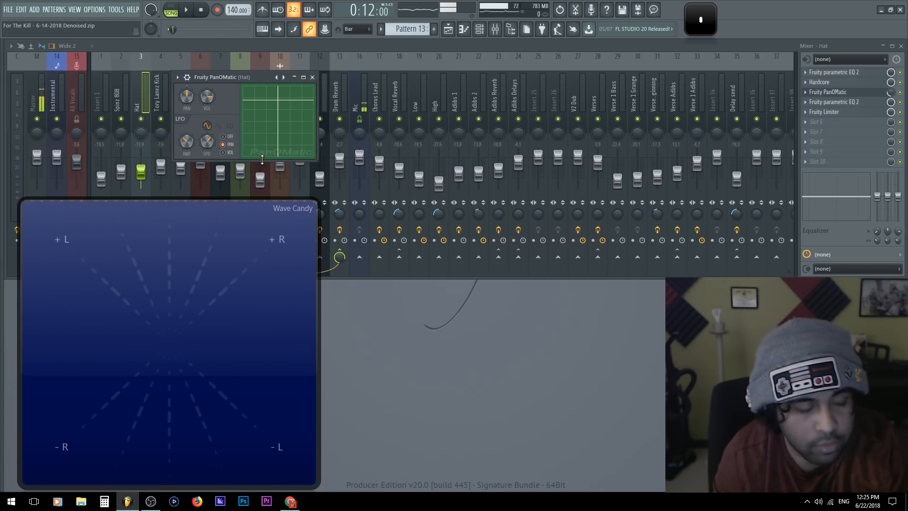
pyautogui.moveTo(212, 82); pyautogui.dragTo(408, 310)
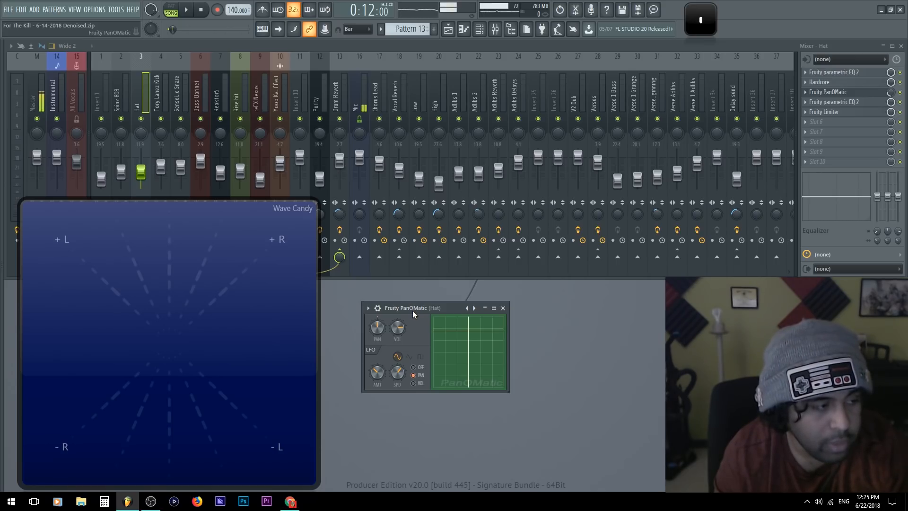
# Solo the Hat track and play it repeatedly to examine PanOMatic's auto-panning on the vectorscope
pyautogui.press('space')
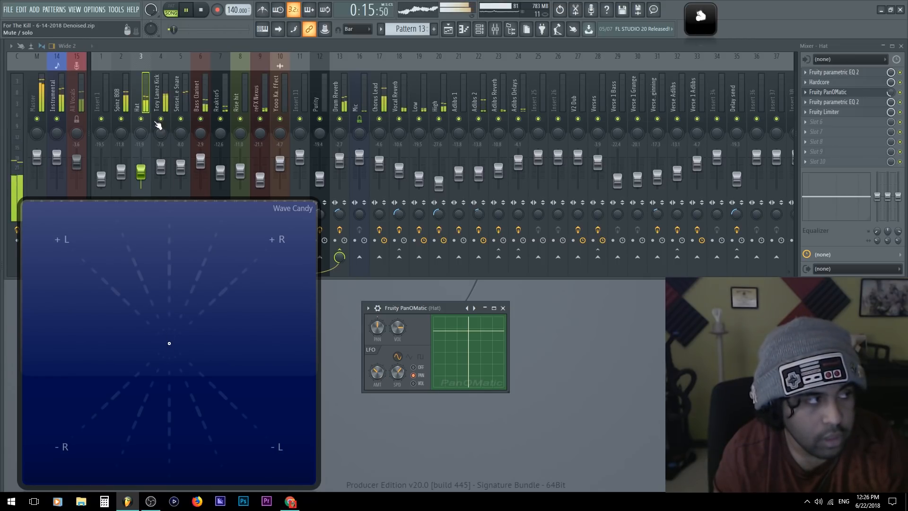
pyautogui.keyDown('ctrl'); pyautogui.click(141, 118); pyautogui.keyUp('ctrl')
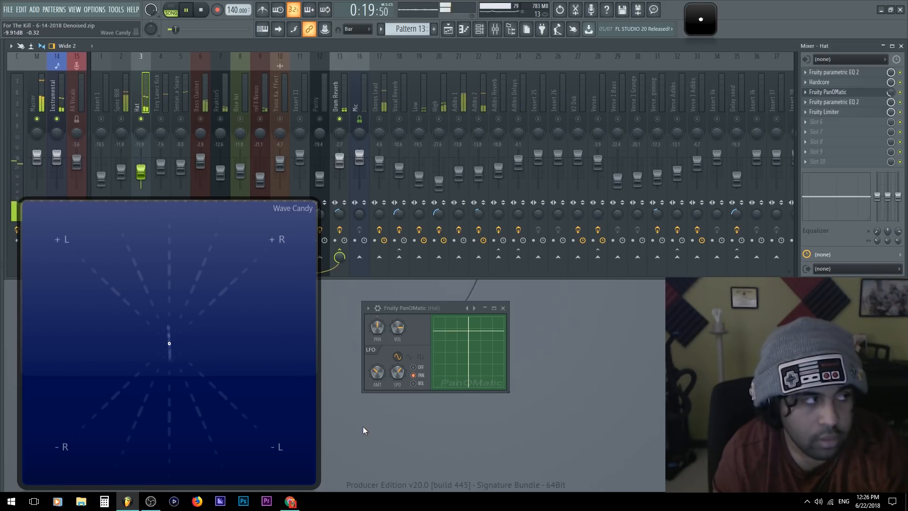
pyautogui.press('space')
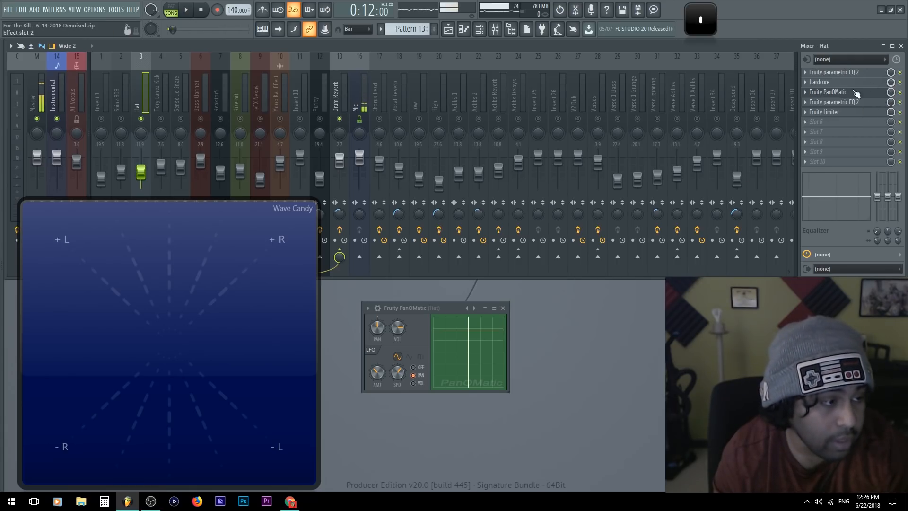
pyautogui.press('space')
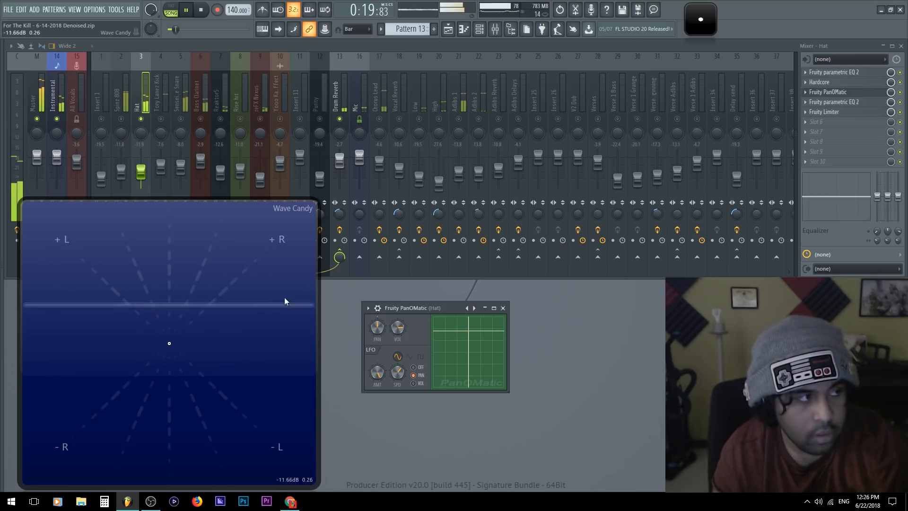
pyautogui.press('space')
pyautogui.press('space')
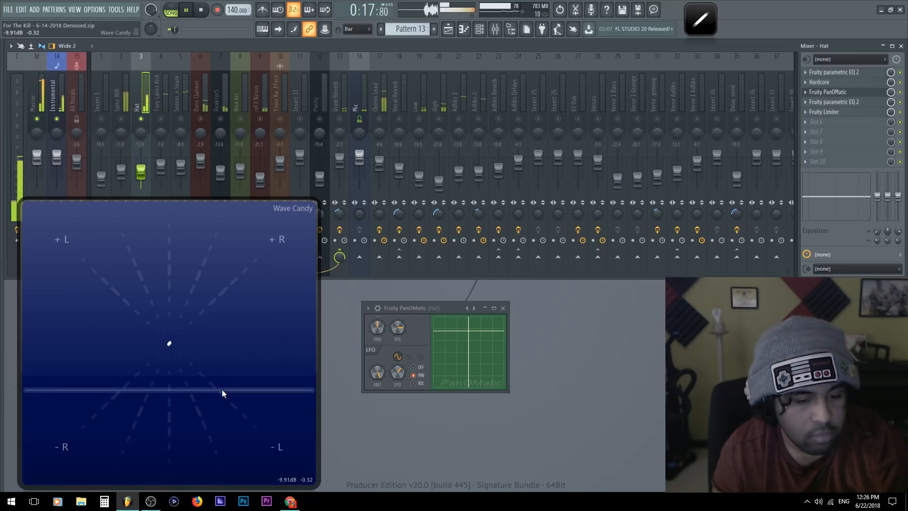
pyautogui.press('space')
# Undo the last knob tweaks, dismiss the enlarged vectorscope and adjust PanOMatic's mix level on the Hat track
pyautogui.hotkey('ctrl', 'z')
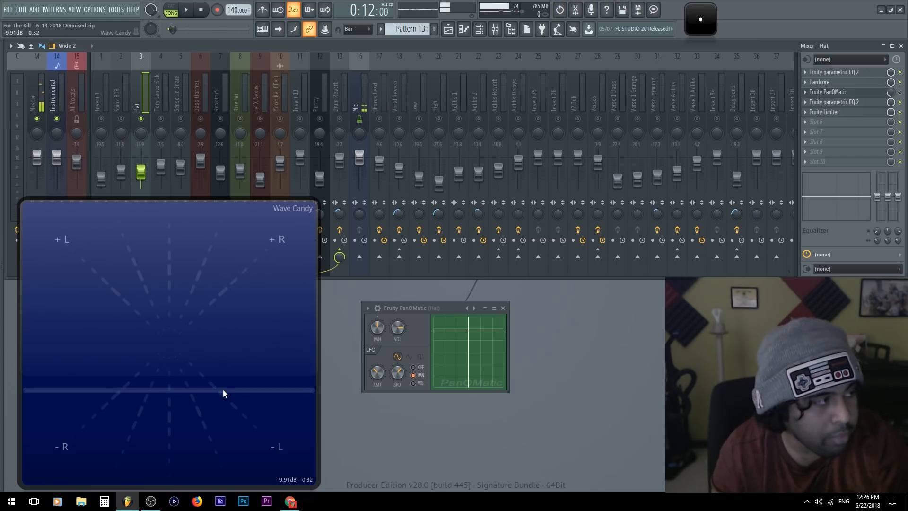
pyautogui.hotkey('ctrl', 'z')
pyautogui.press('Escape')
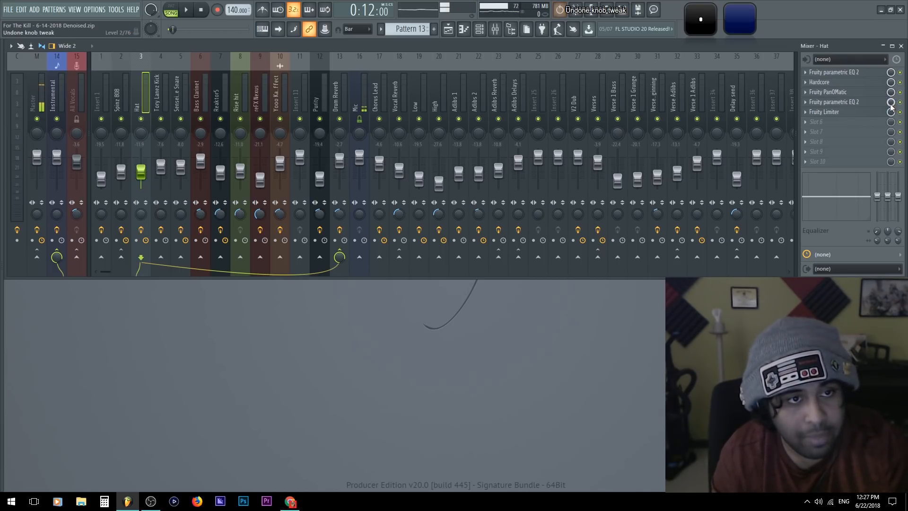
pyautogui.moveTo(890, 94); pyautogui.dragTo(891, 123)
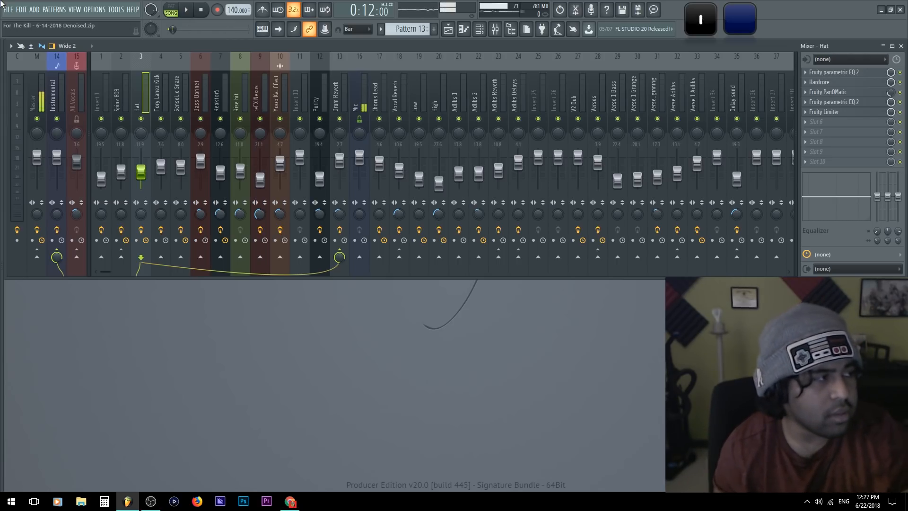
# Pan the Hat and snare tracks to opposite sides during playback and lower both tracks' volumes slightly
pyautogui.press('space')
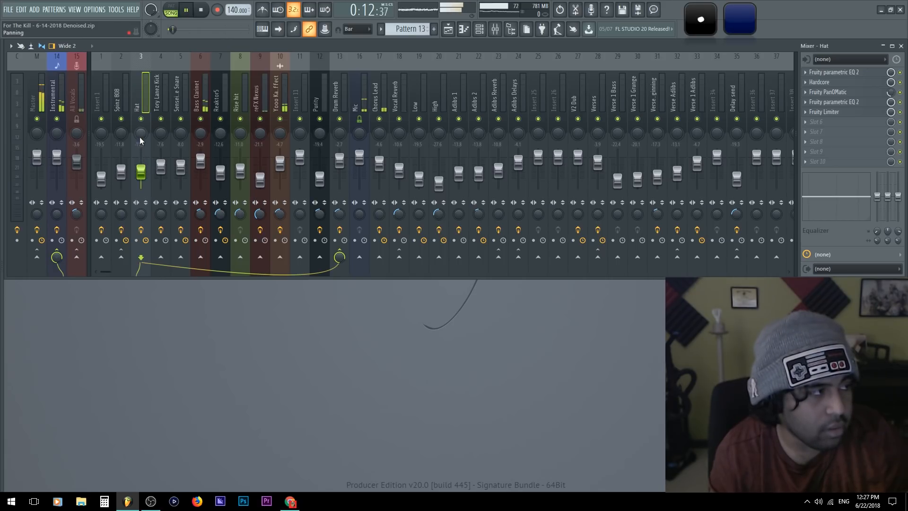
pyautogui.moveTo(141, 133); pyautogui.dragTo(176, 130)
pyautogui.moveTo(180, 167); pyautogui.dragTo(140, 173)
# Adjust the Tory Lanez Kick track's Drum Reverb send and route the track to the Instrumental track
pyautogui.click(161, 166)
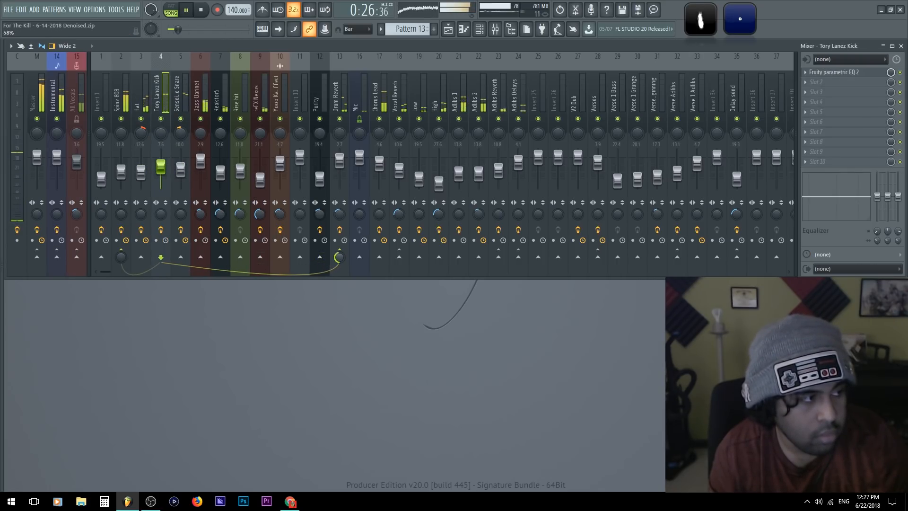
pyautogui.press('space')
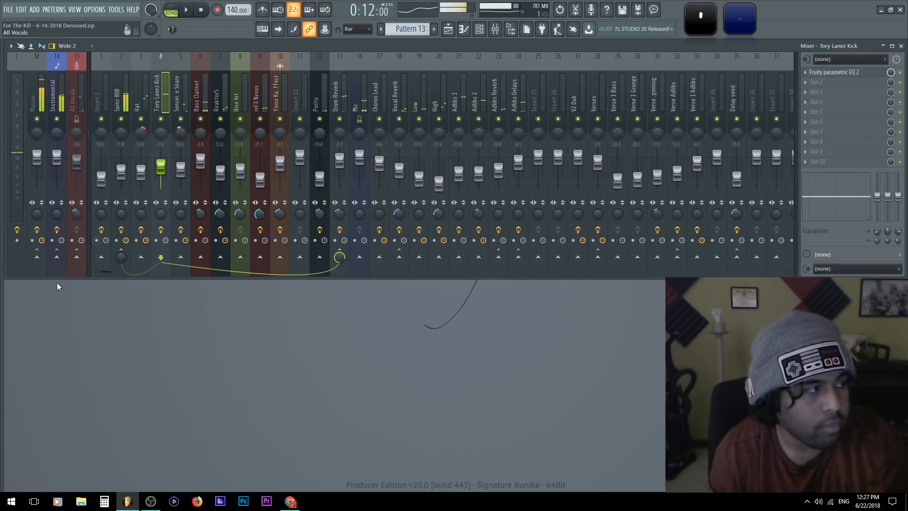
pyautogui.click(57, 257)
pyautogui.press('space')
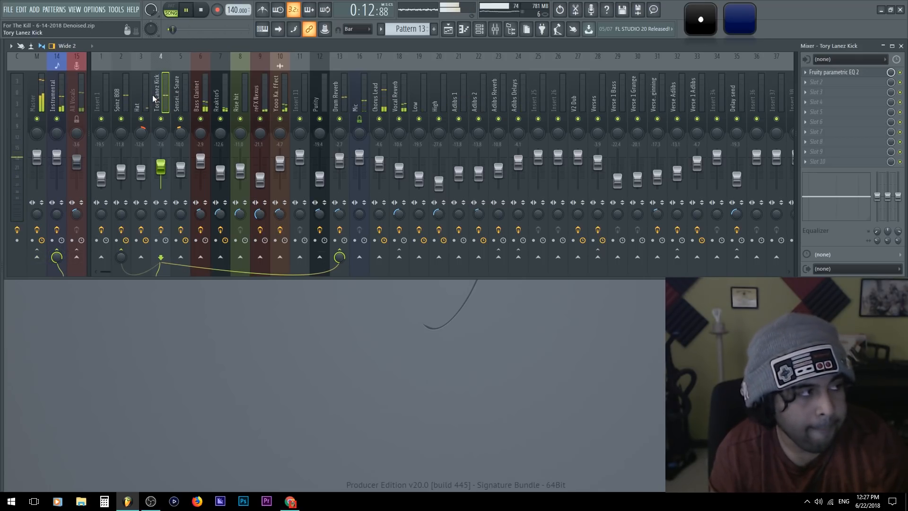
pyautogui.click(136, 88)
pyautogui.click(155, 93)
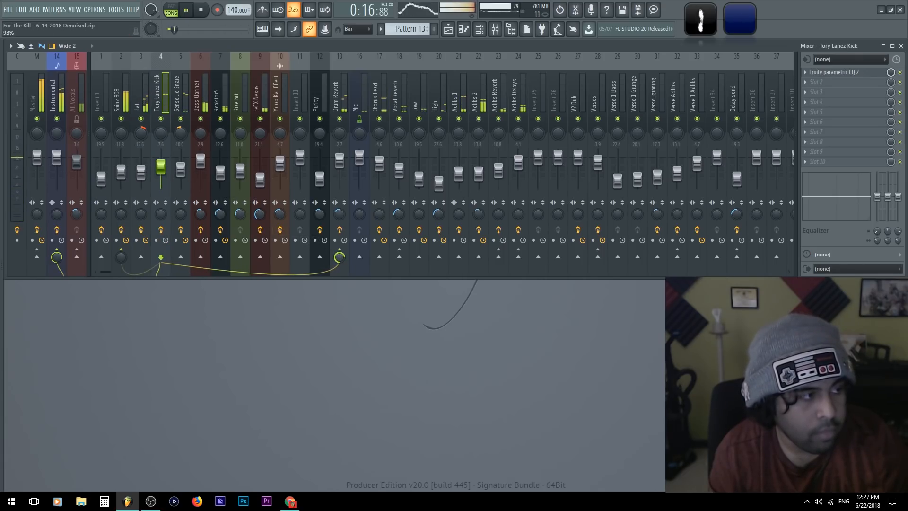
# Select the Spinz 808 and Hat tracks and replay the instrumental to judge the panned drums together
pyautogui.moveTo(124, 87); pyautogui.dragTo(144, 97)
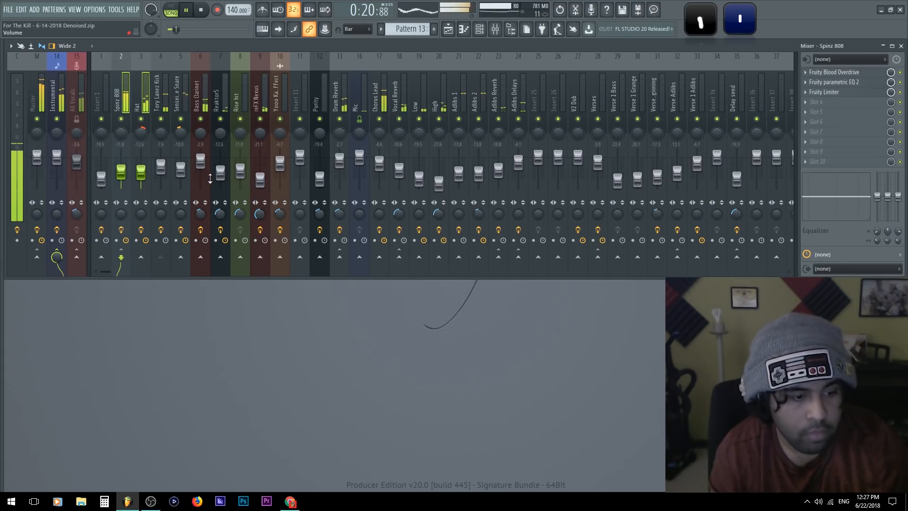
pyautogui.press('space')
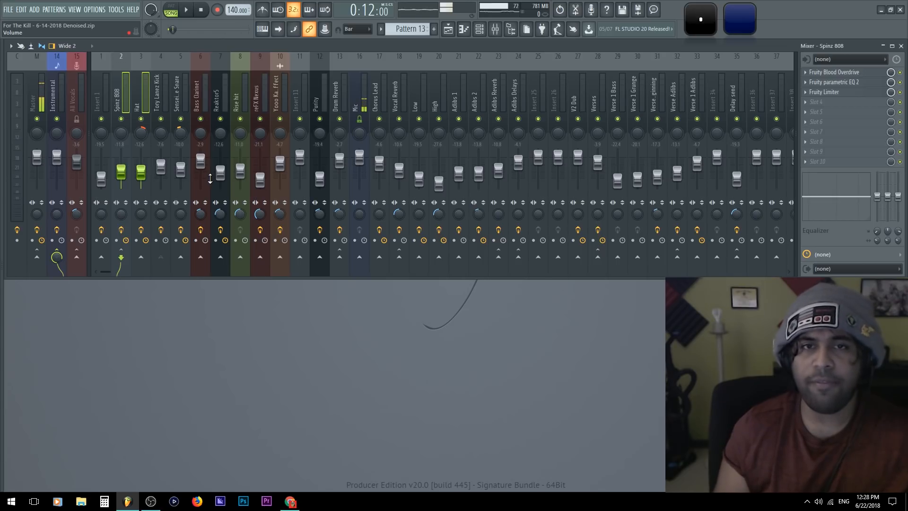
pyautogui.press('space')
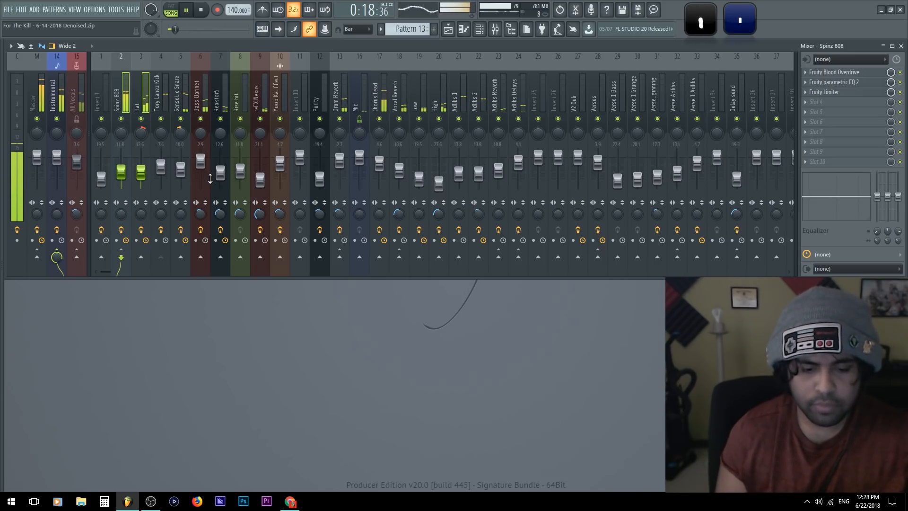
pyautogui.press('space')
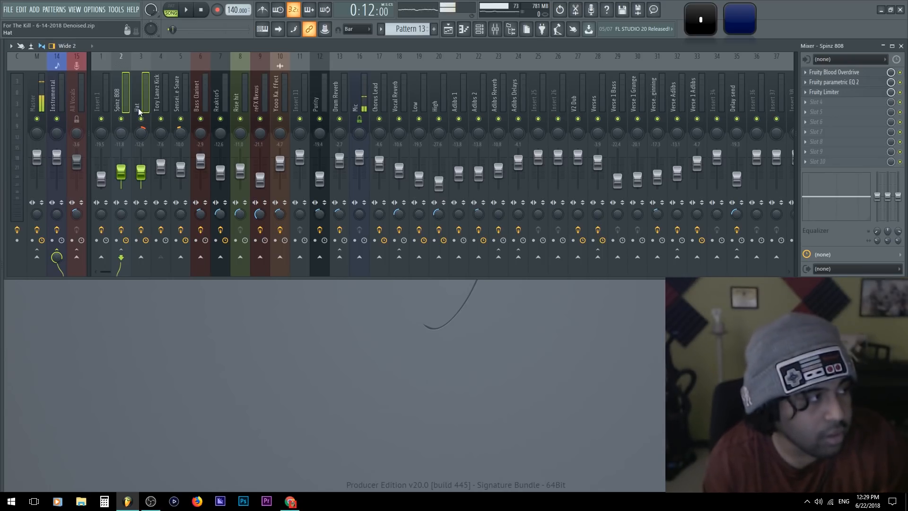
# Select the snare track and then the Master track, and play the mix to check the overall stereo balance
pyautogui.click(150, 86)
pyautogui.click(179, 94)
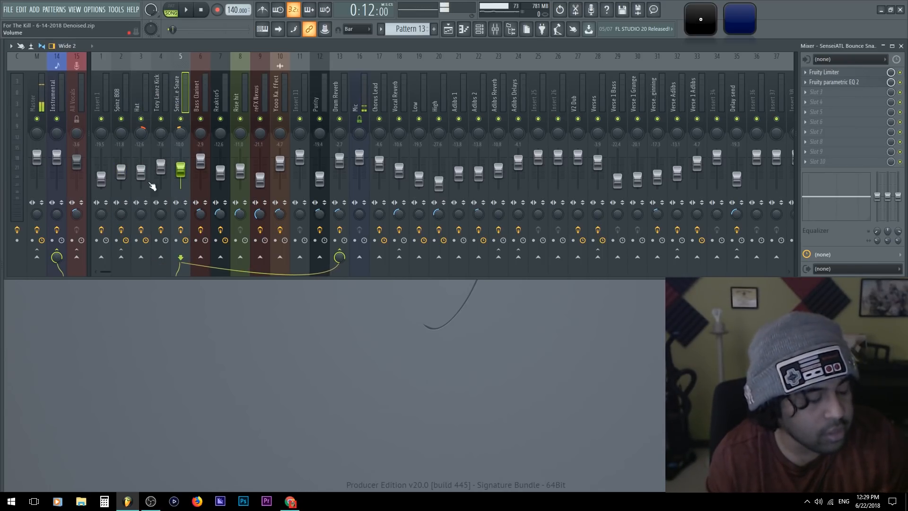
pyautogui.click(42, 86)
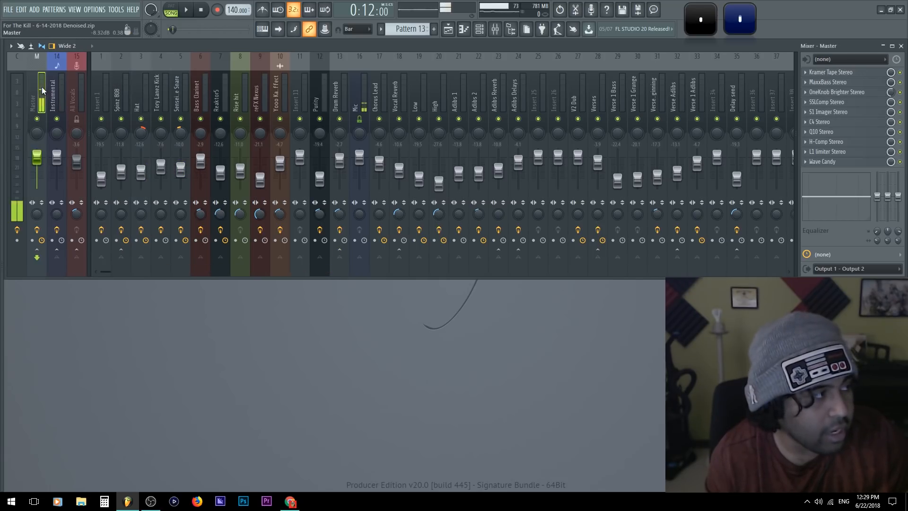
pyautogui.press('space')
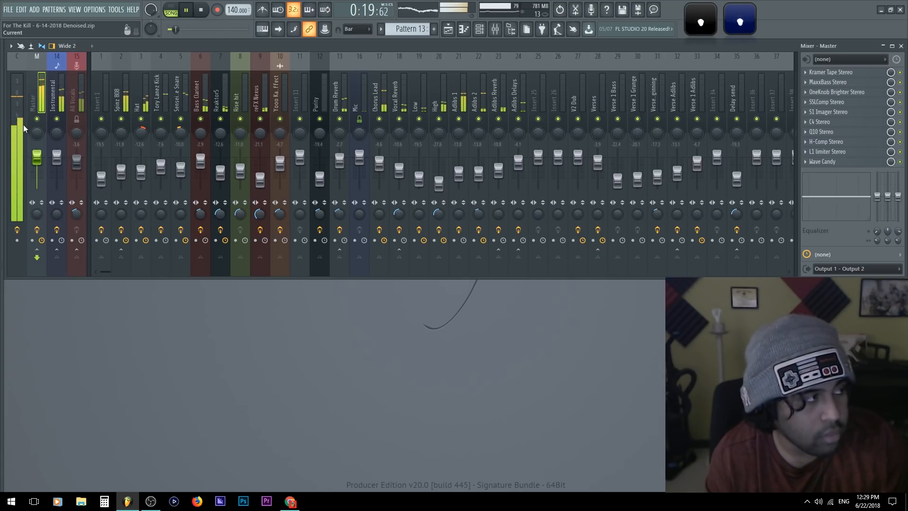
# Try a higher L1 limiter threshold on the Master track and replay the mix, selecting the Hat track at the end
pyautogui.press('space')
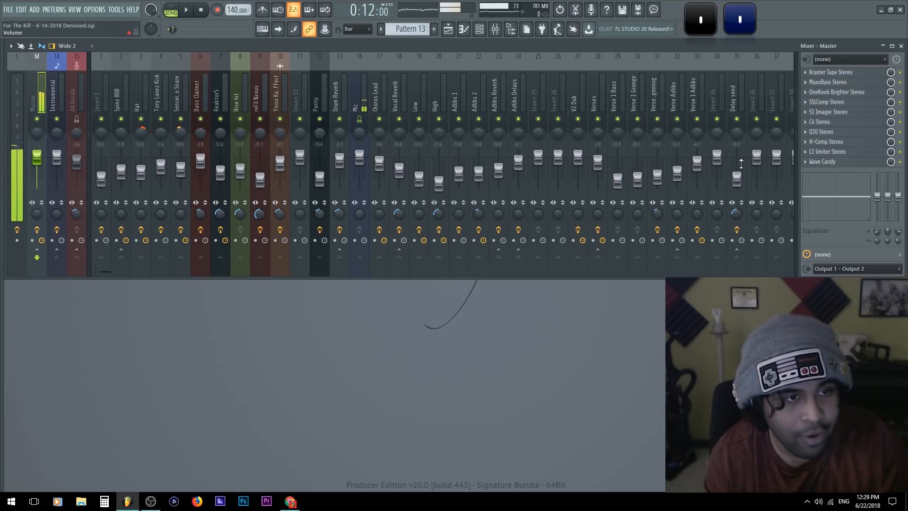
pyautogui.click(835, 152)
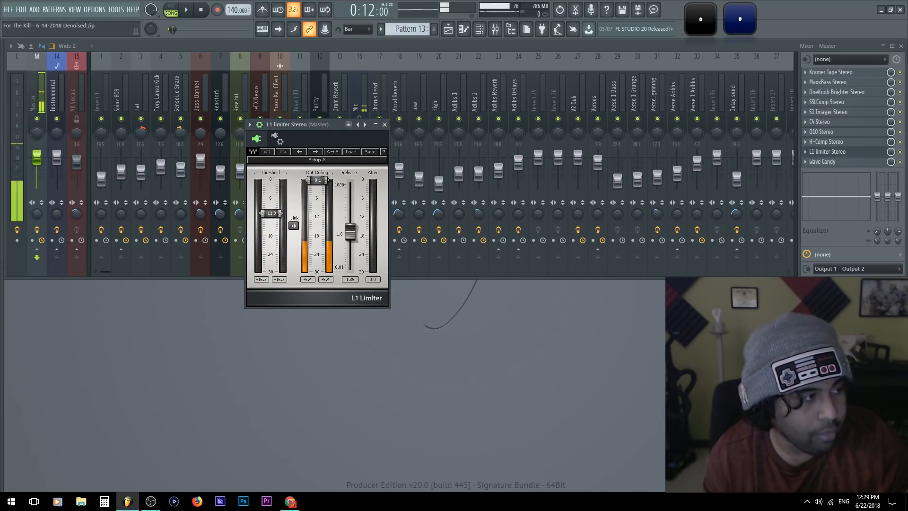
pyautogui.moveTo(273, 213); pyautogui.dragTo(272, 179)
pyautogui.click(43, 85)
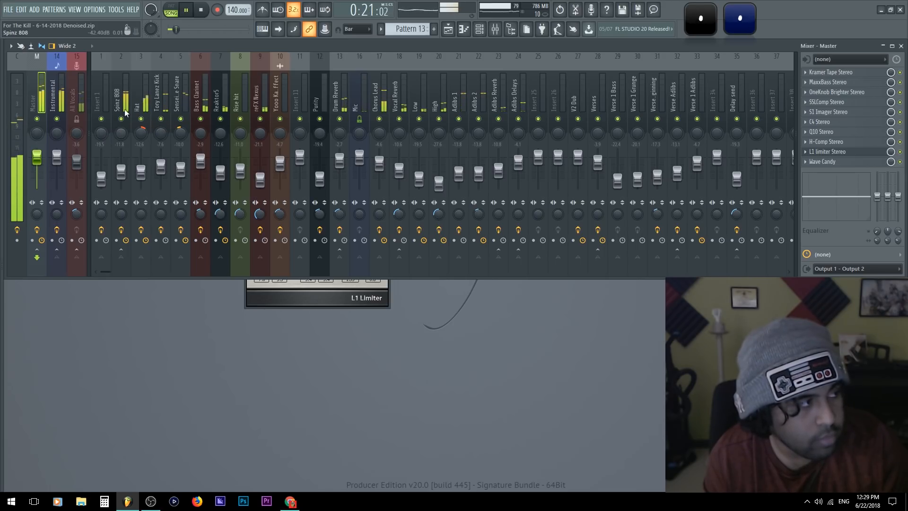
pyautogui.click(141, 90)
pyautogui.press('space')
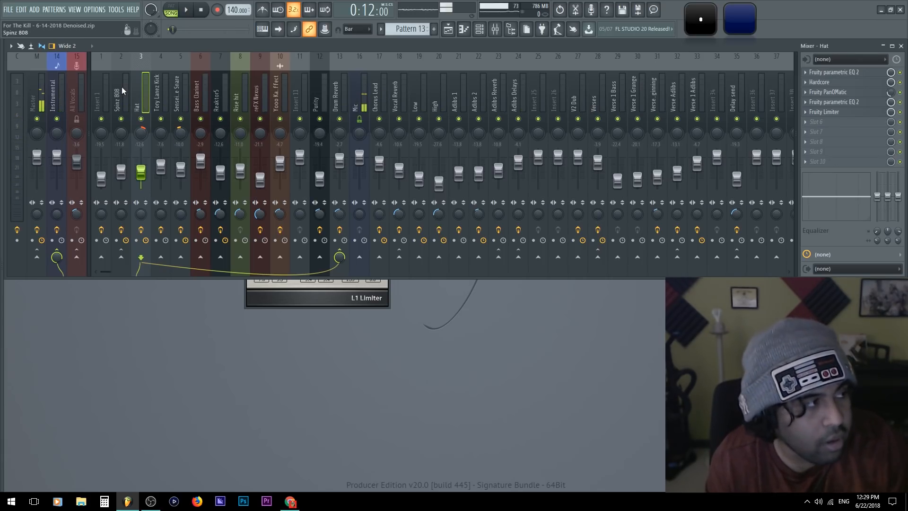
# Set the snare track's volume to -8.0 dB and replay the mix, switching between the Master and snare tracks
pyautogui.click(177, 95)
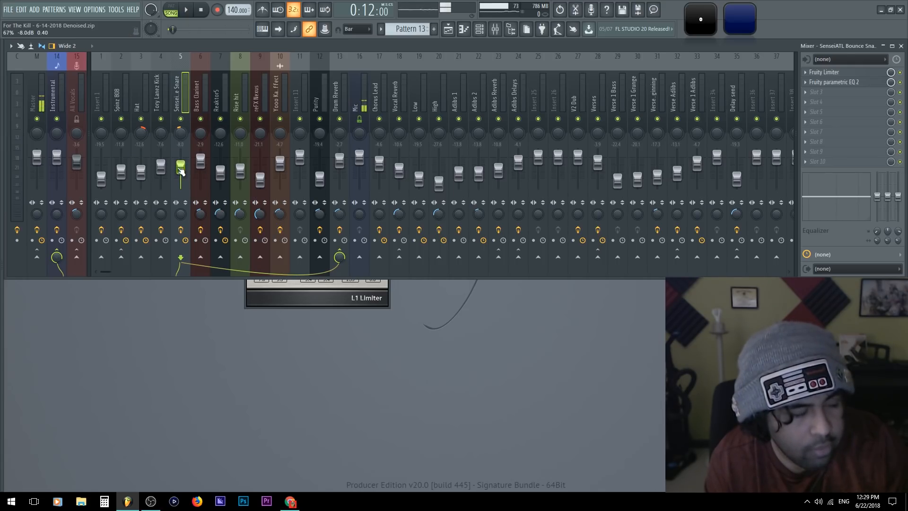
pyautogui.press('space')
pyautogui.click(34, 94)
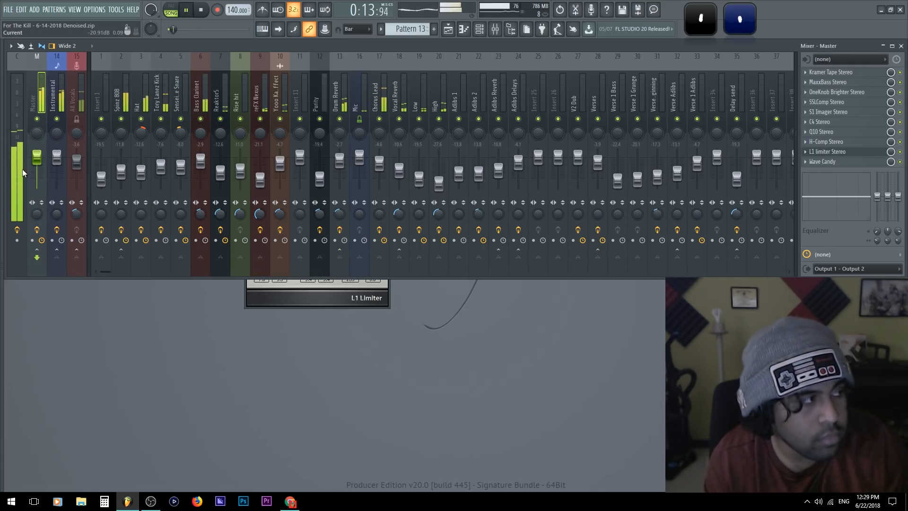
pyautogui.click(183, 134)
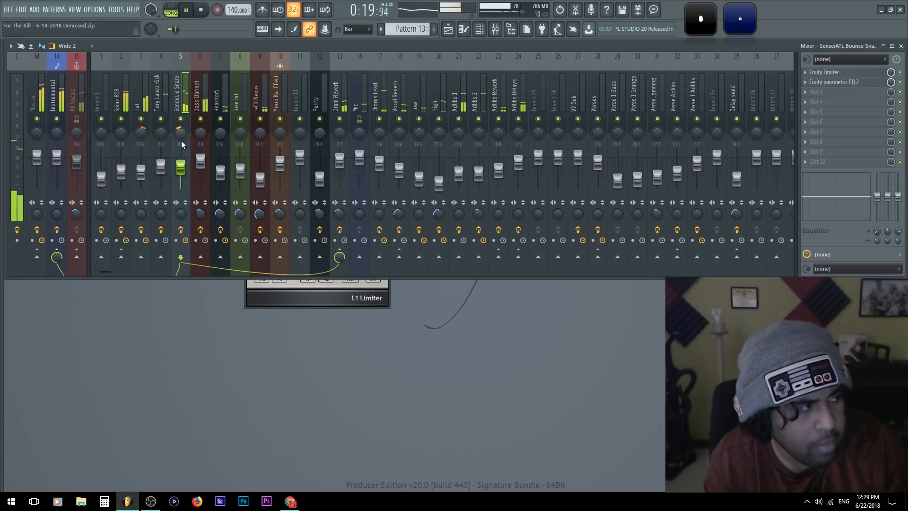
pyautogui.click(41, 115)
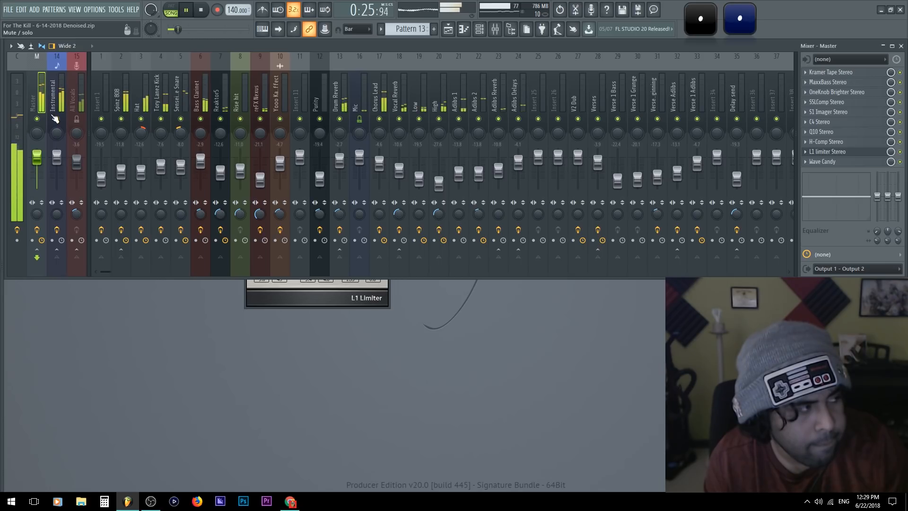
pyautogui.press('space')
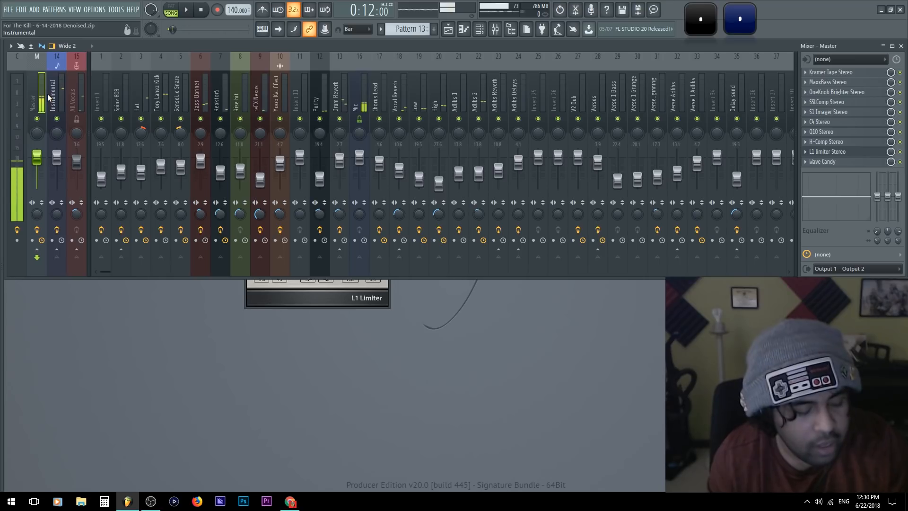
# Undo the recent Hat and snare panning and limiter threshold changes, then review and close the Master's L1 limiter
pyautogui.hotkey('ctrl', 'z')
pyautogui.hotkey('ctrl', 'alt', 'z')
pyautogui.hotkey('ctrl', 'alt', 'z')
pyautogui.hotkey('ctrl', 'alt', 'z')
pyautogui.hotkey('ctrl', 'alt', 'z')
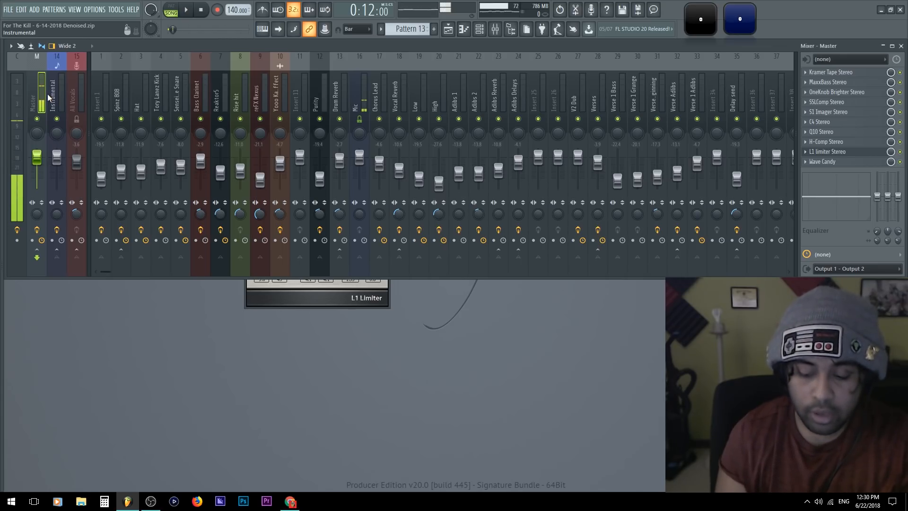
pyautogui.click(296, 294)
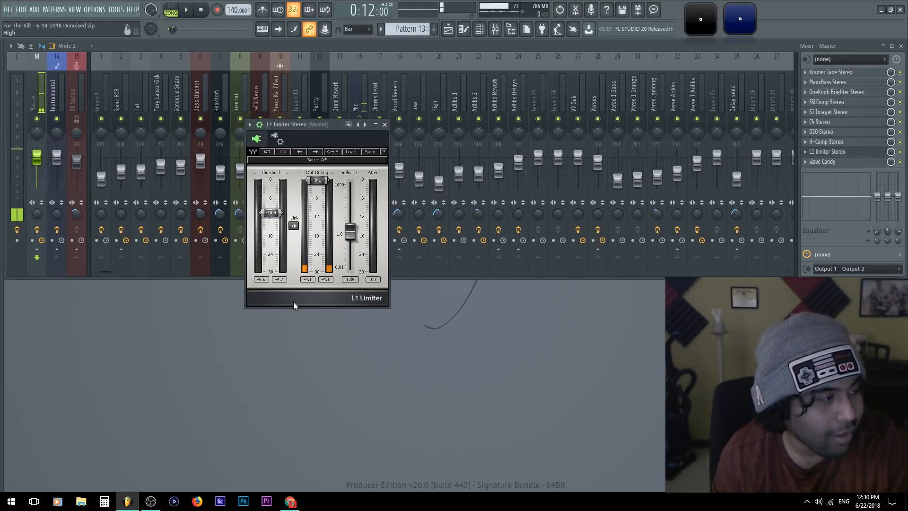
pyautogui.click(385, 125)
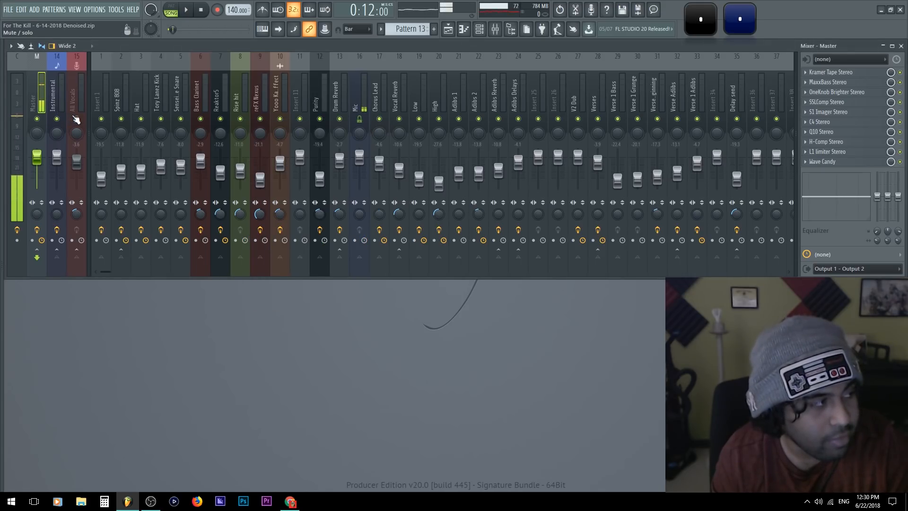
# Solo the snare track without its Drum Reverb send and open the Snare channel's sample in Edison
pyautogui.click(137, 111)
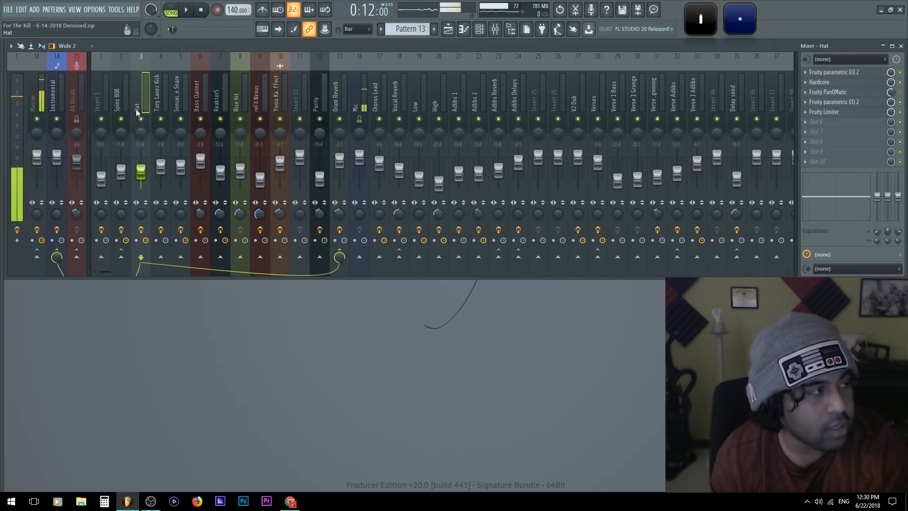
pyautogui.click(177, 102)
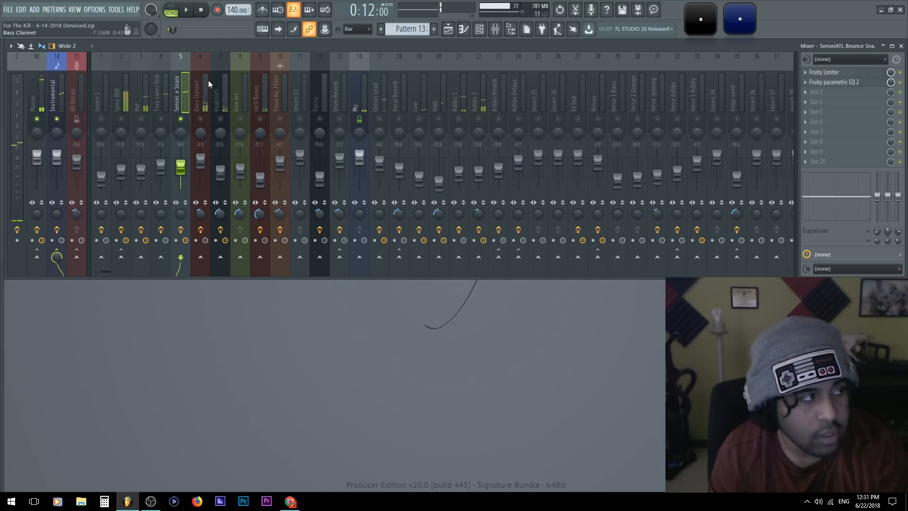
pyautogui.press('F6')
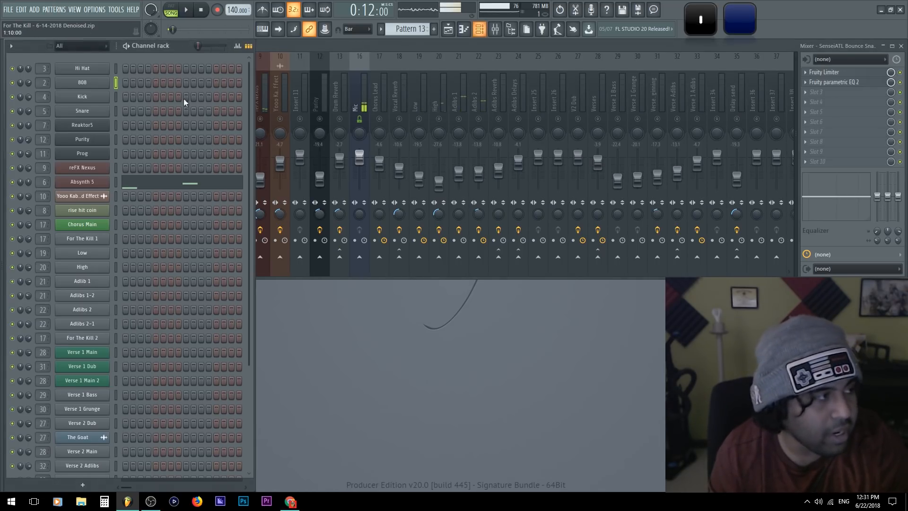
pyautogui.click(89, 111)
pyautogui.rightClick(154, 319)
pyautogui.click(183, 339)
pyautogui.moveTo(94, 206); pyautogui.dragTo(267, 75)
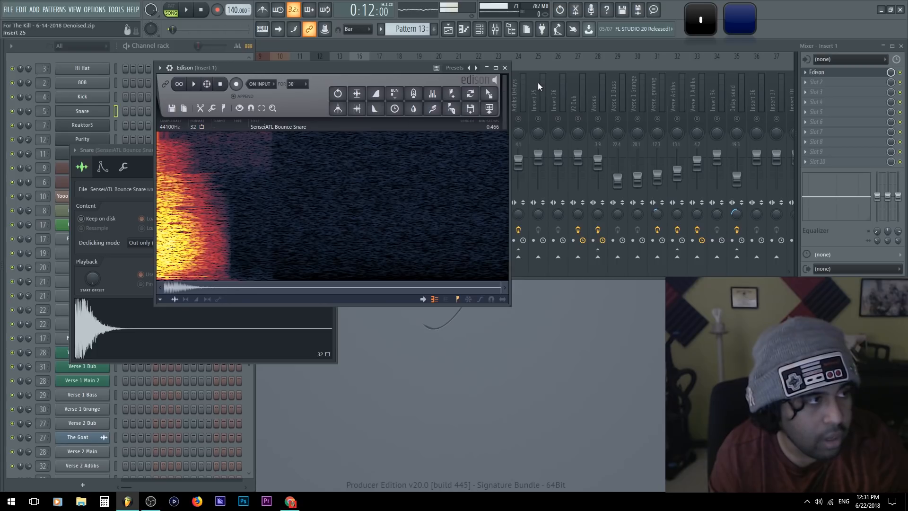
# Load the snare sample from Edison back into the Snare channel and close the sampler and Edison windows
pyautogui.click(489, 93)
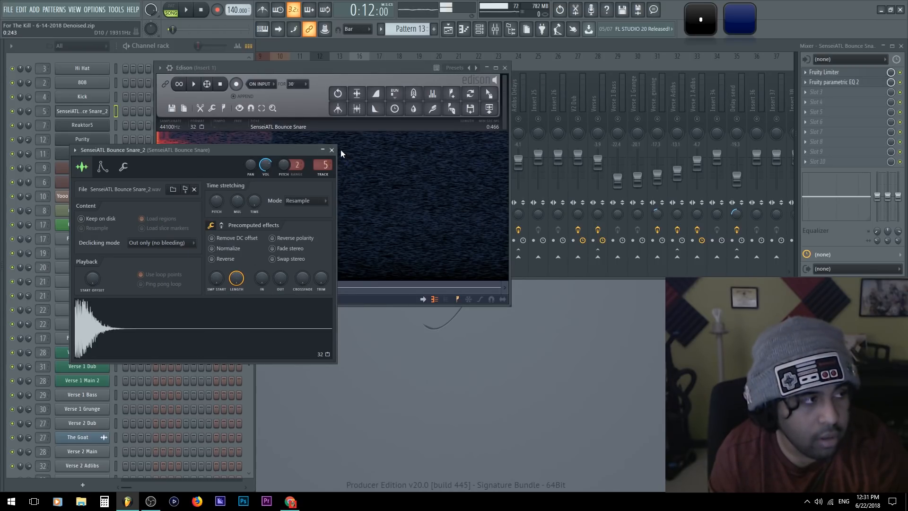
pyautogui.click(331, 150)
pyautogui.click(505, 67)
# Audition the soloed snare from its mixer track, then stop playback
pyautogui.press('space')
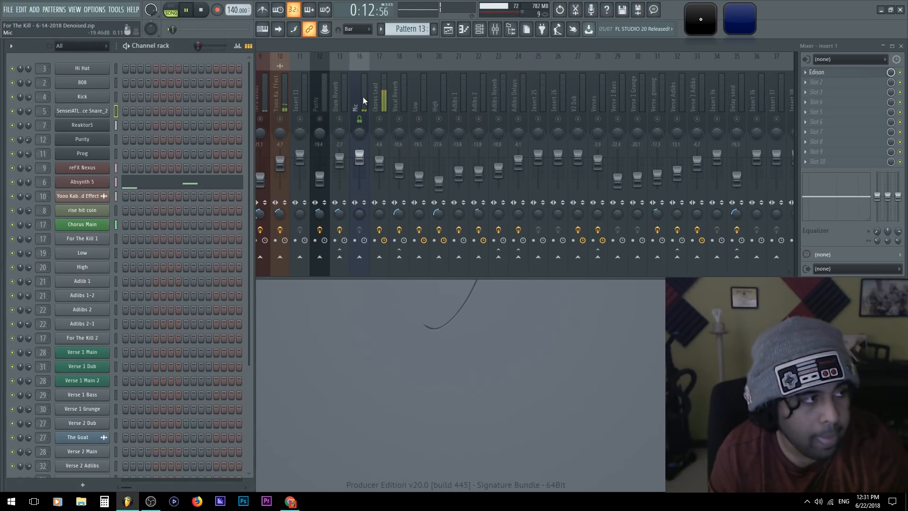
pyautogui.click(362, 96)
pyautogui.click(179, 85)
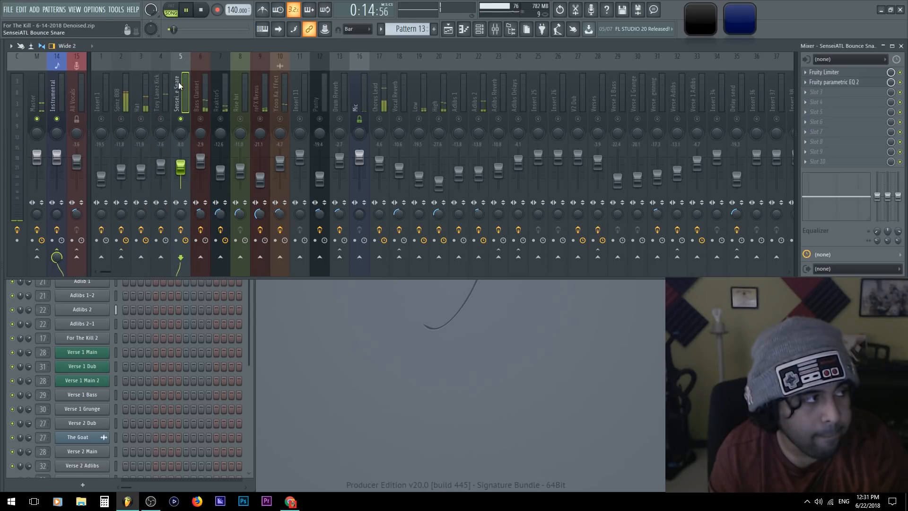
pyautogui.press('space')
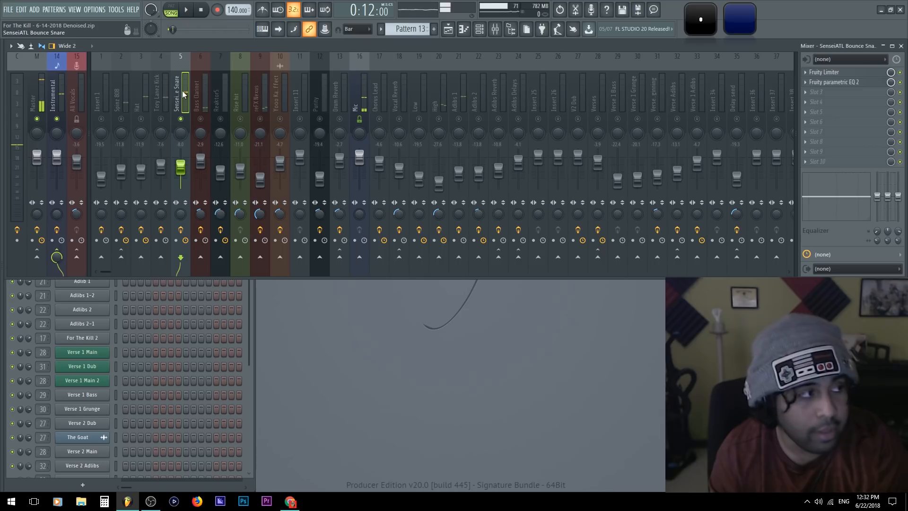
# Add Fruity Delay 2 to the snare track's third effect slot and turn its delay time and feedback volume to minimum
pyautogui.click(844, 94)
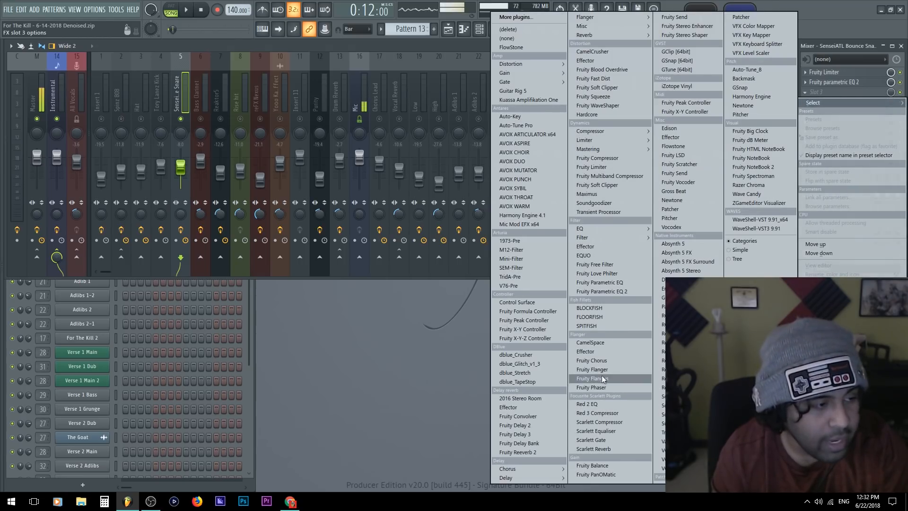
pyautogui.click(534, 425)
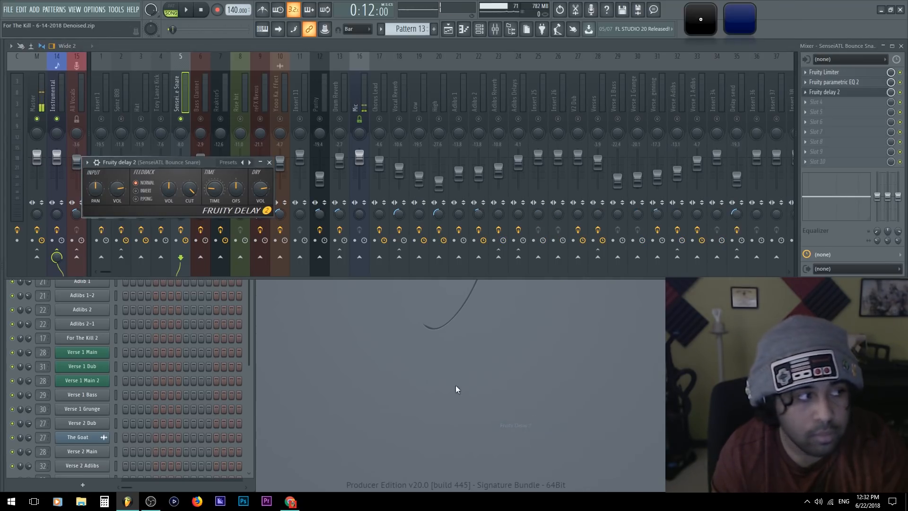
pyautogui.moveTo(120, 163); pyautogui.dragTo(331, 297)
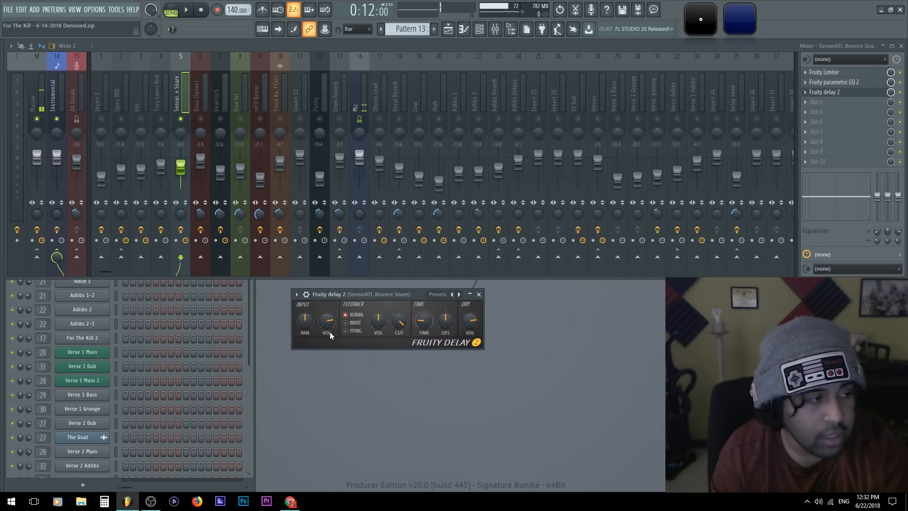
pyautogui.moveTo(433, 322); pyautogui.dragTo(433, 328)
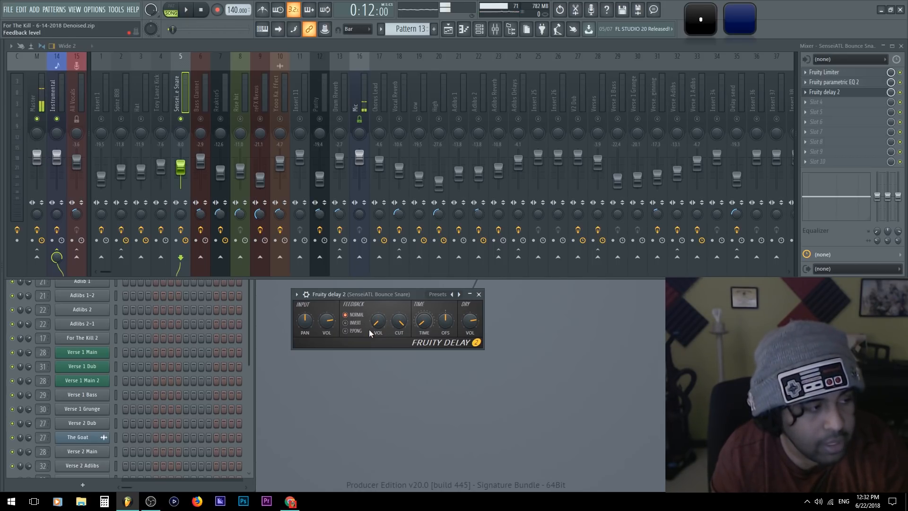
# Lower the snare delay's cutoff and input volume between playbacks and set the track's stereo separation to 100% separated
pyautogui.press('space')
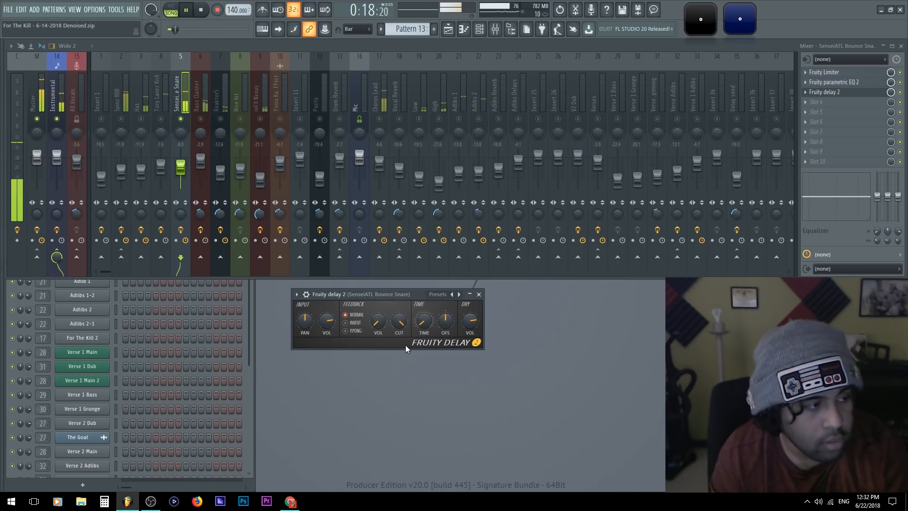
pyautogui.press('space')
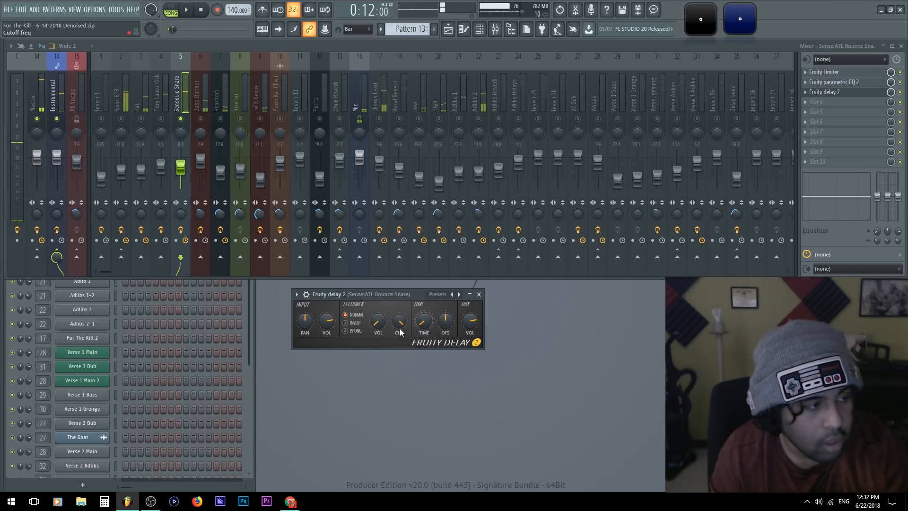
pyautogui.press('space')
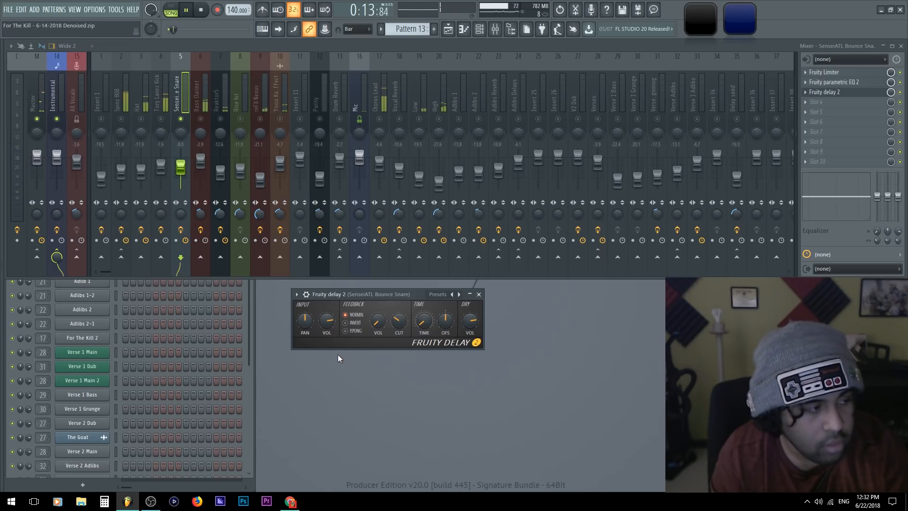
pyautogui.moveTo(331, 319)
pyautogui.mouseDown()
pyautogui.moveTo(331, 337)
pyautogui.moveTo(331, 325)
pyautogui.mouseUp()
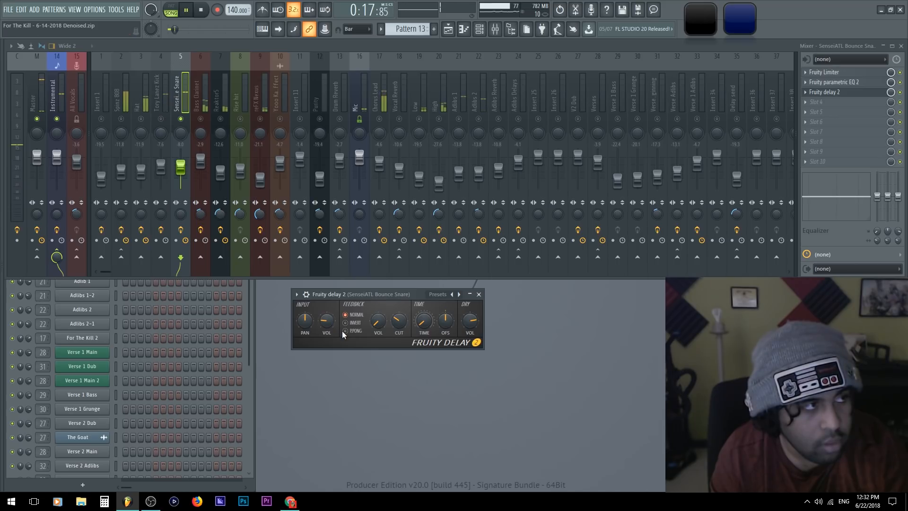
pyautogui.press('space')
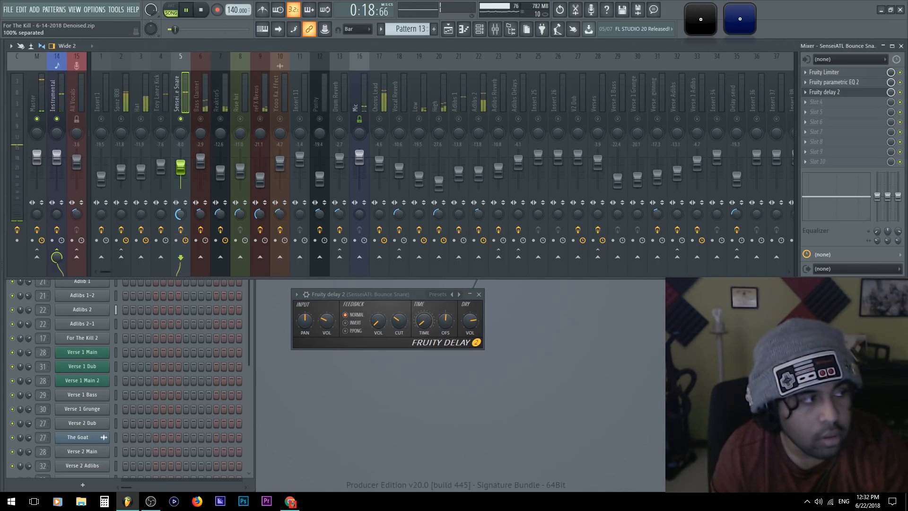
# Enlarge Wave Candy's vectorscope over the mixer and move the Fruity Delay 2 window aside
pyautogui.doubleClick(743, 17)
pyautogui.moveTo(48, 323); pyautogui.dragTo(381, 261)
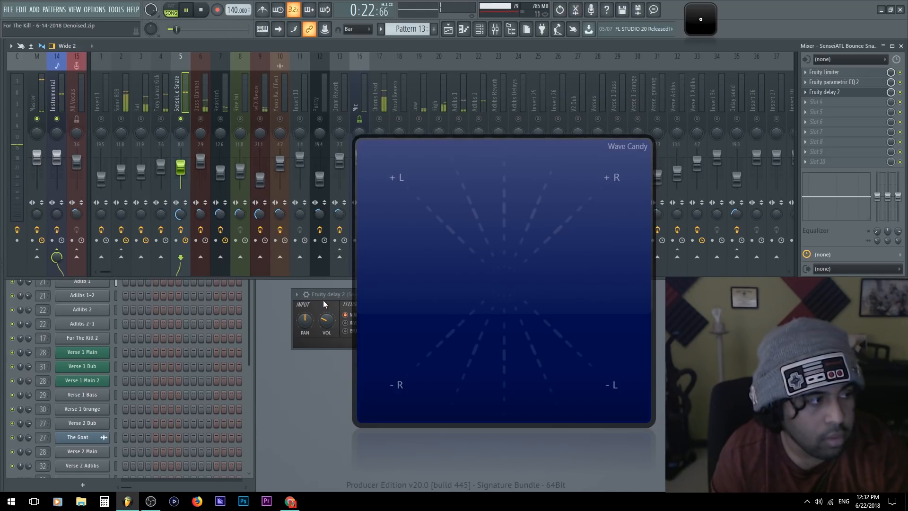
pyautogui.moveTo(323, 295); pyautogui.dragTo(273, 310)
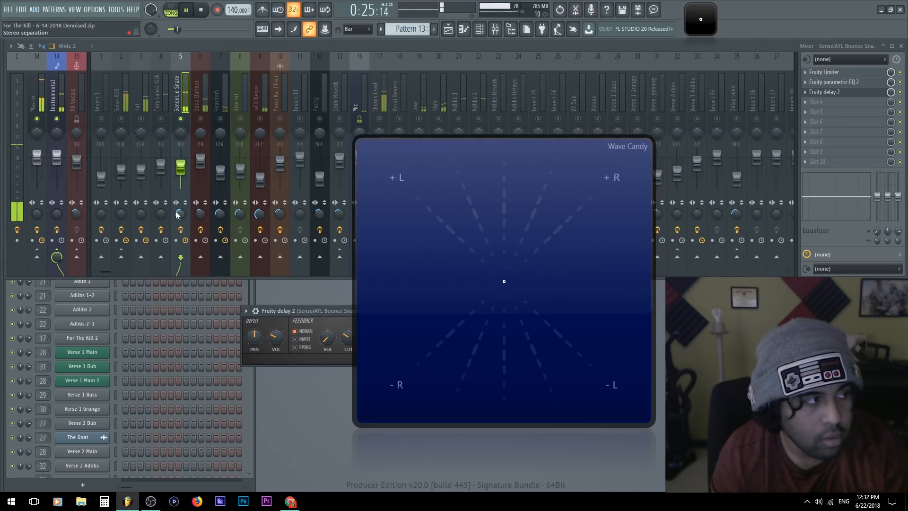
# Compare the snare's stereo separation on the vectorscope by setting it to merged, neutral and back to separated during playback
pyautogui.press('space')
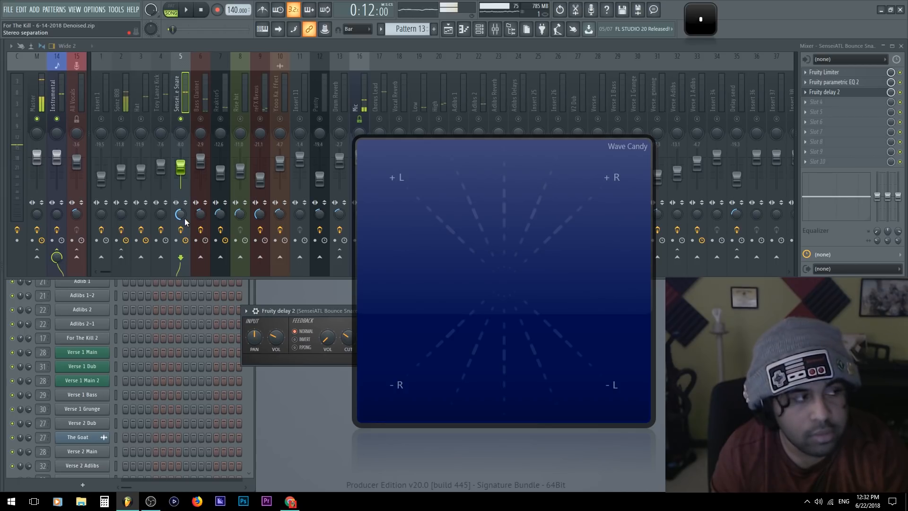
pyautogui.moveTo(179, 215); pyautogui.dragTo(180, 149)
pyautogui.press('space')
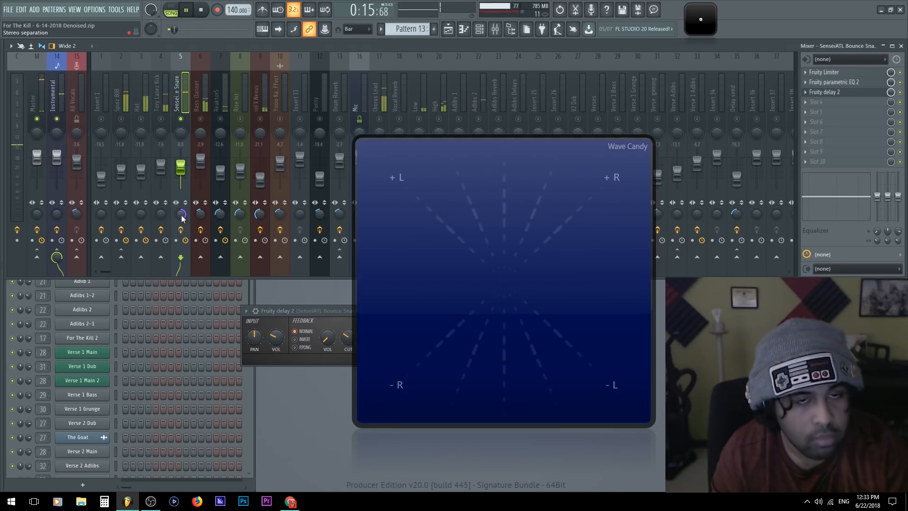
pyautogui.keyDown('alt'); pyautogui.click(181, 216); pyautogui.keyUp('alt')
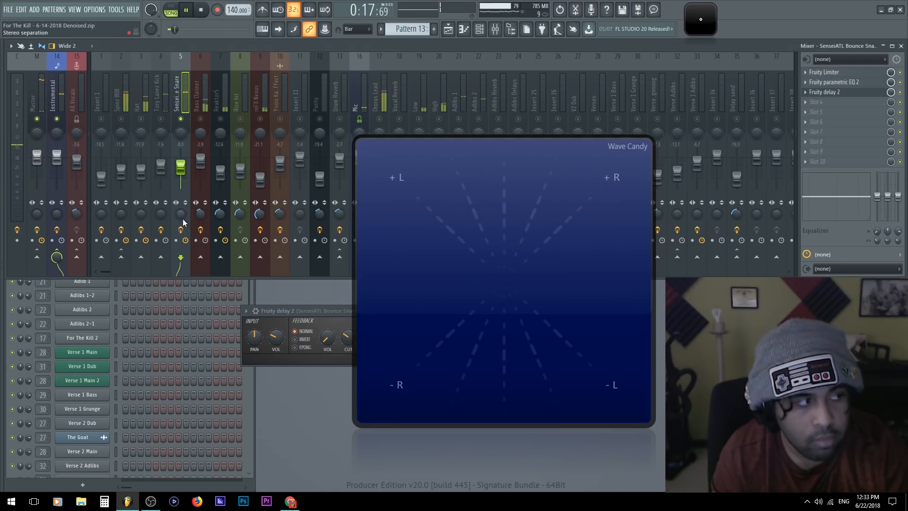
pyautogui.moveTo(183, 213); pyautogui.dragTo(182, 265)
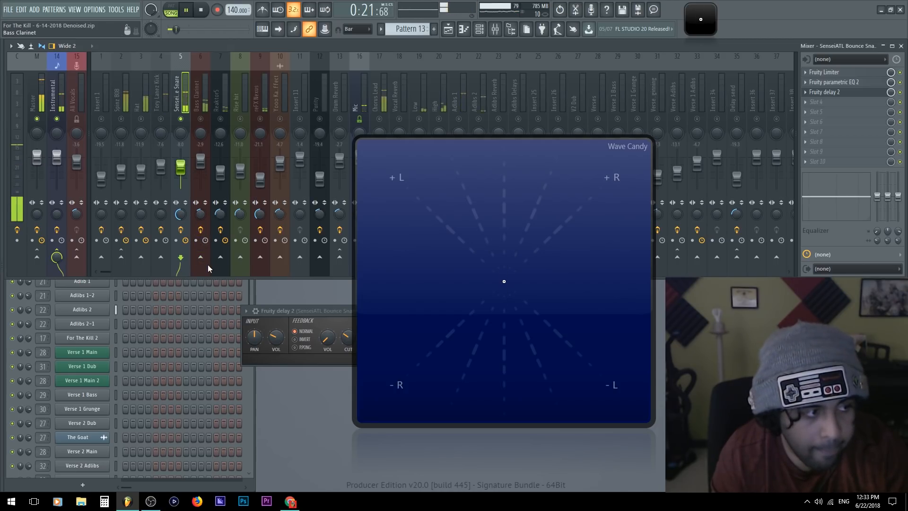
# Stop playback and remove Fruity Delay 2 from the snare track's third effect slot
pyautogui.press('space')
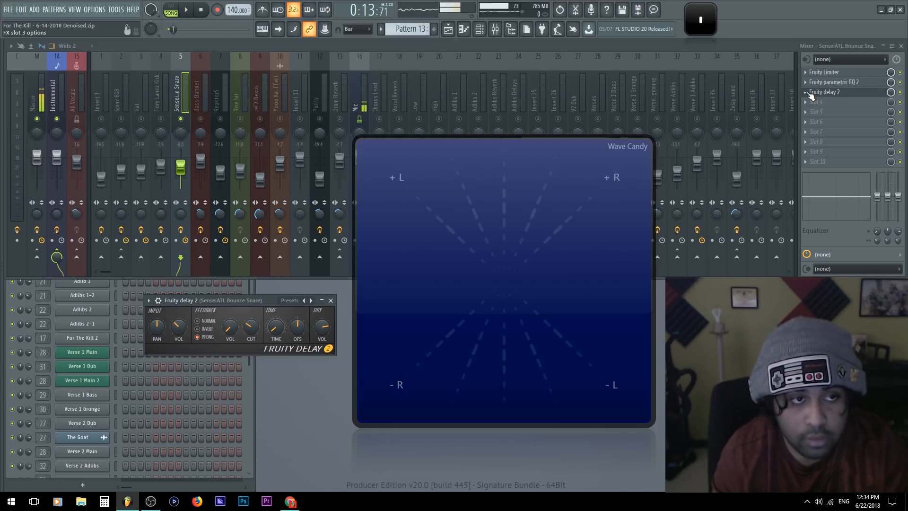
pyautogui.click(810, 93)
pyautogui.moveTo(807, 103)
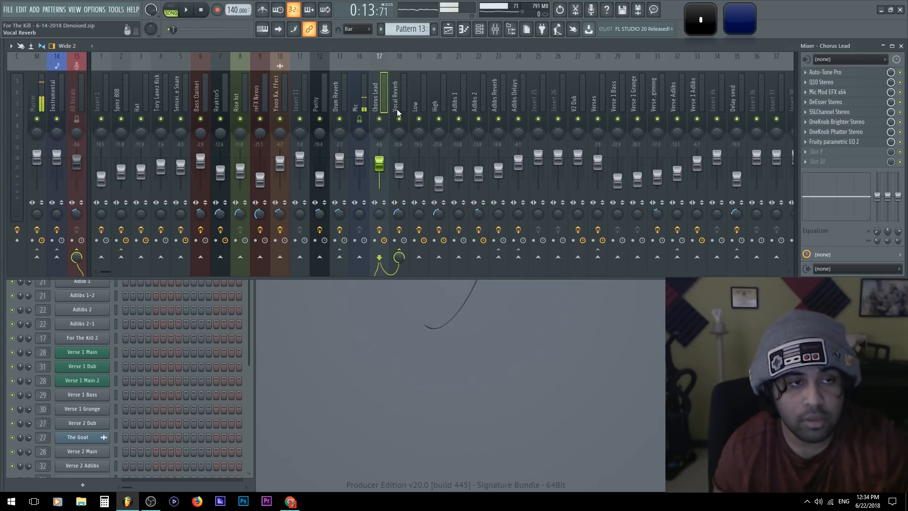
# Inspect the Mic Mod EFX and Q10 Stereo effects on the Chorus Lead track
pyautogui.click(827, 91)
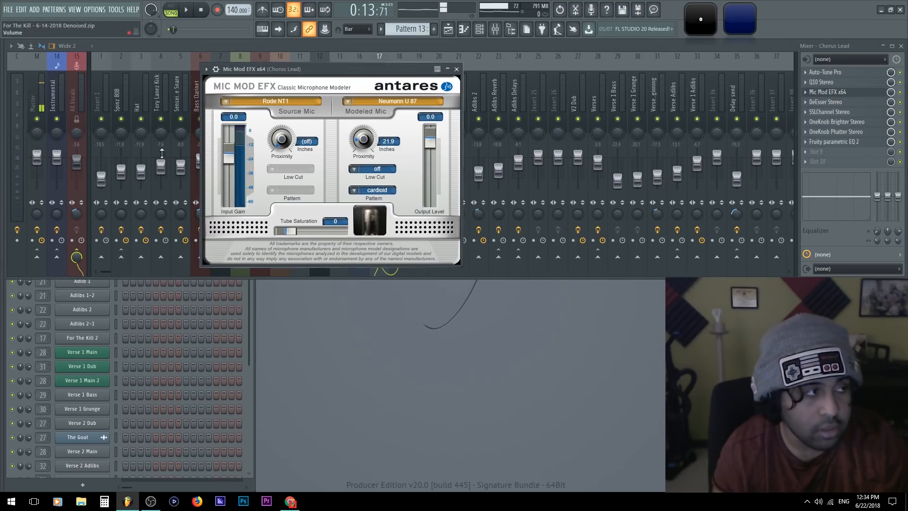
pyautogui.moveTo(305, 69); pyautogui.dragTo(262, 122)
pyautogui.click(861, 94)
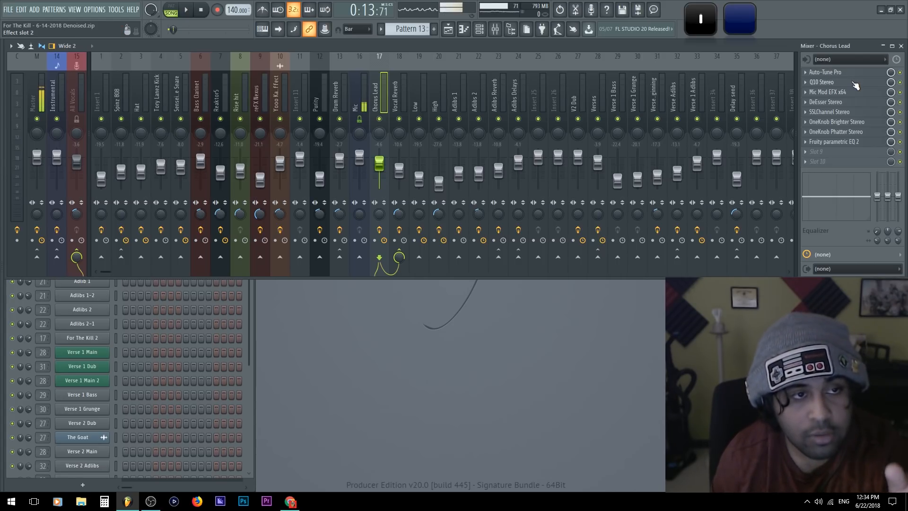
pyautogui.click(848, 86)
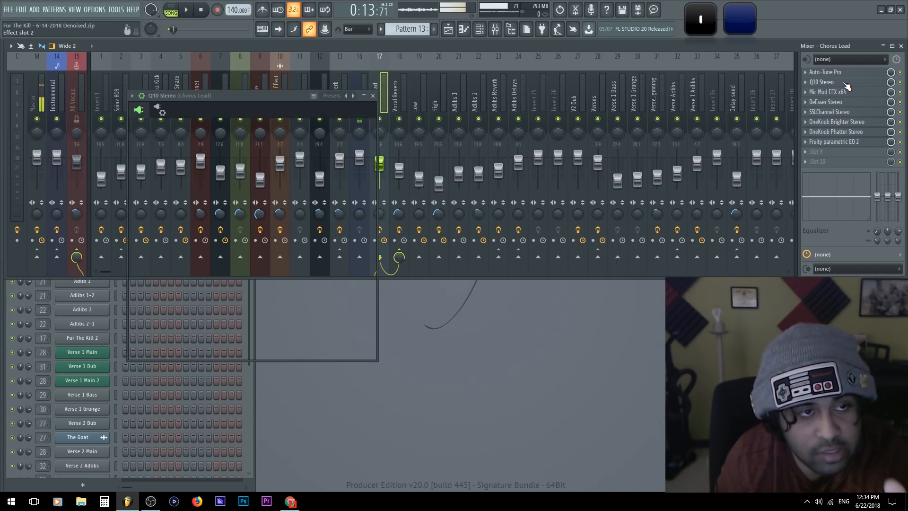
pyautogui.click(811, 84)
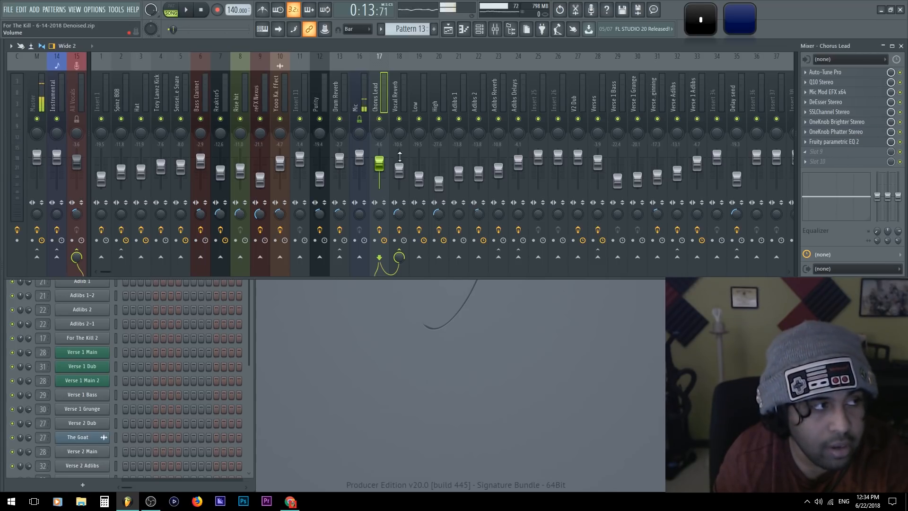
# Add the Waves Q8 Mono equalizer through WaveShell-VST 9.91_x64 to the Vocal Reverb track's fifth effect slot
pyautogui.click(406, 91)
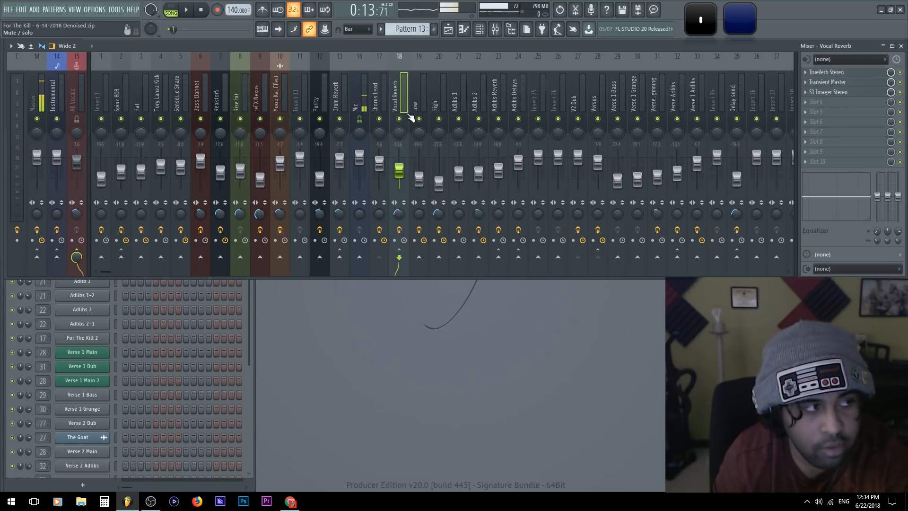
pyautogui.click(841, 112)
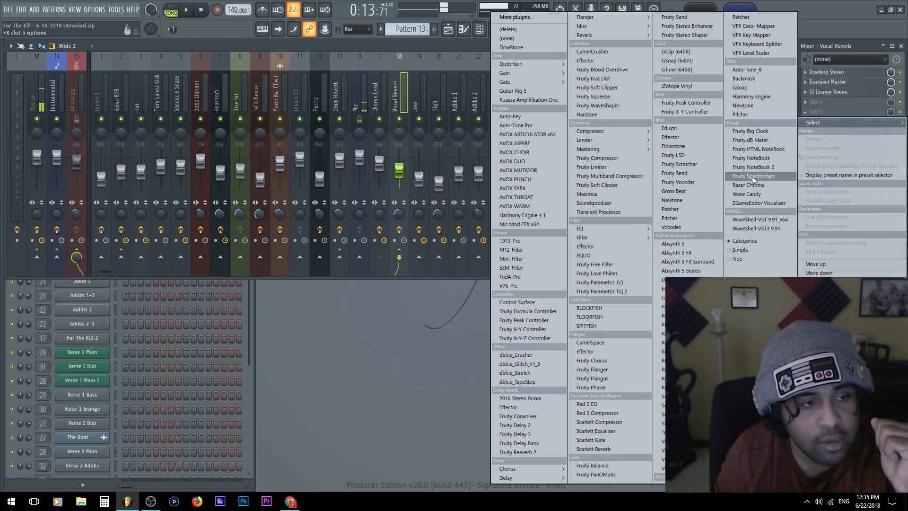
pyautogui.click(759, 219)
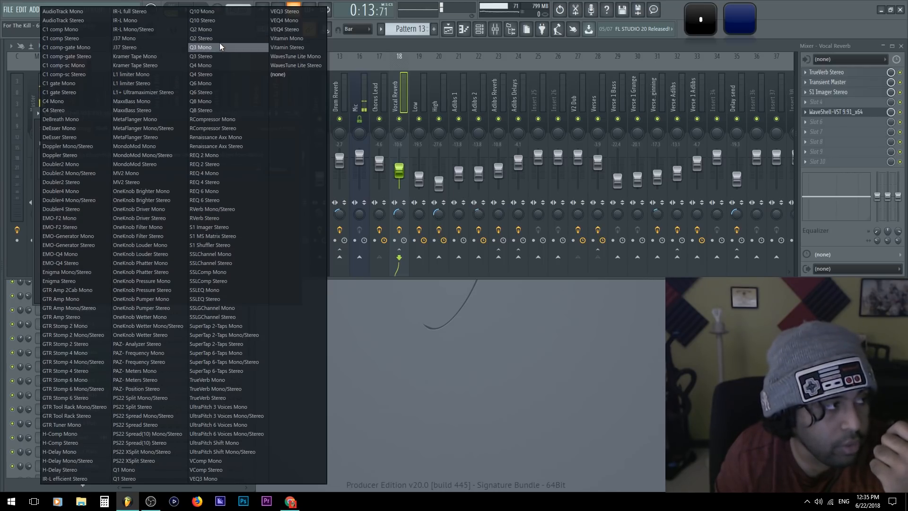
pyautogui.click(226, 101)
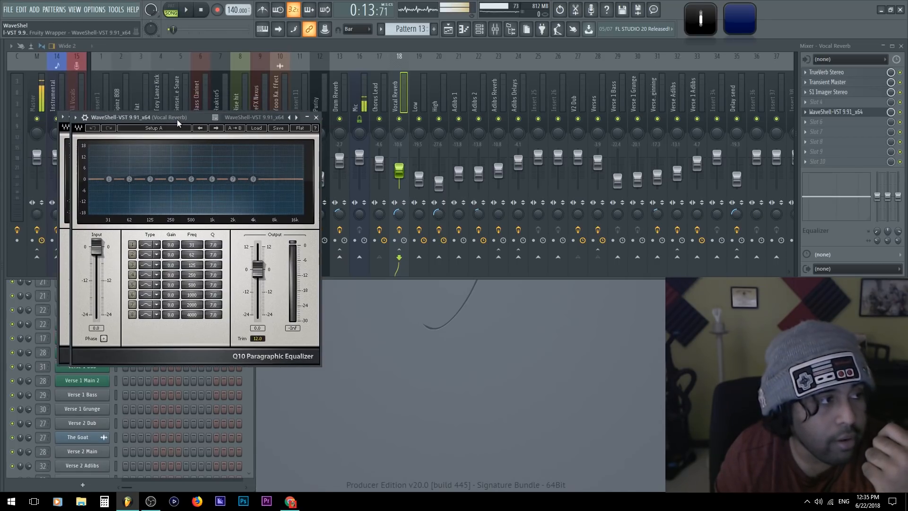
# Solo the Chorus Lead track together with its Vocal Reverb send and the All Vocals bus
pyautogui.click(362, 89)
pyautogui.click(396, 95)
pyautogui.click(373, 99)
pyautogui.rightClick(381, 113)
pyautogui.click(364, 91)
pyautogui.click(371, 90)
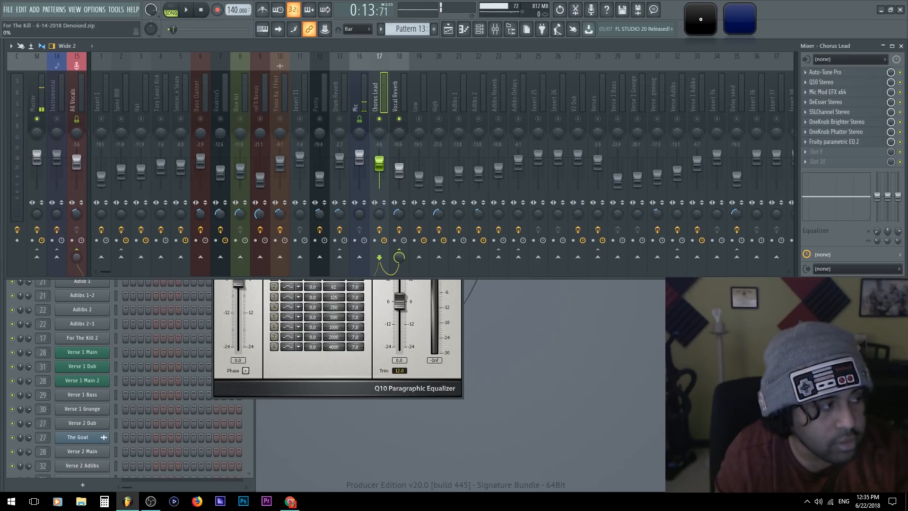
# Start playback, select the Vocal Reverb track and move the Q8 Mono equalizer window aside
pyautogui.press('space')
pyautogui.click(401, 81)
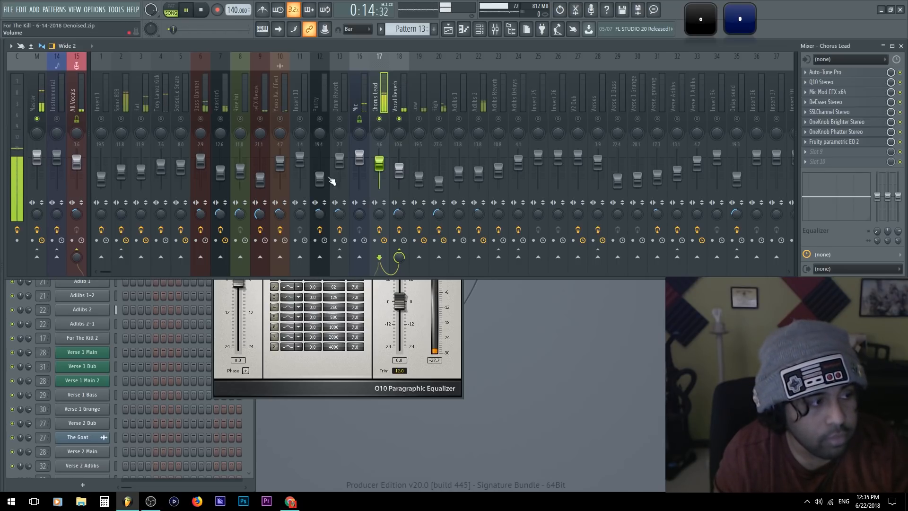
pyautogui.click(326, 374)
pyautogui.moveTo(338, 151); pyautogui.dragTo(161, 164)
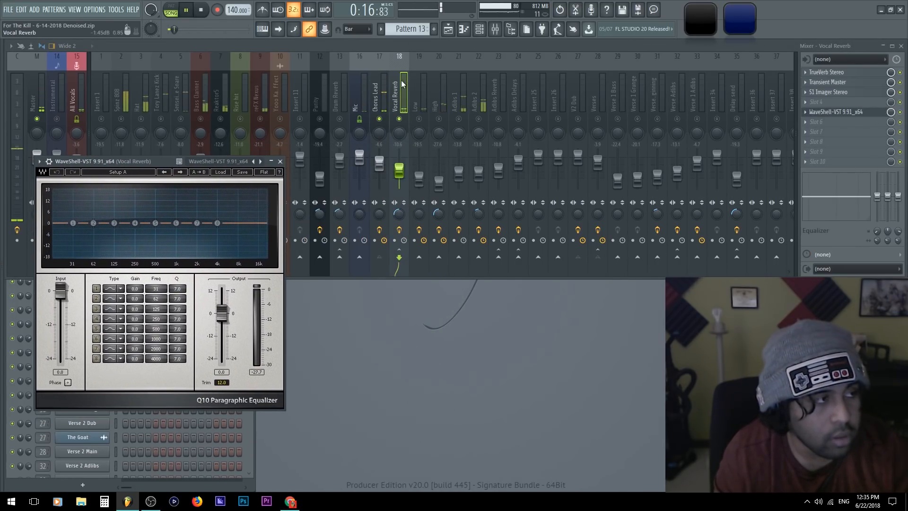
pyautogui.click(411, 92)
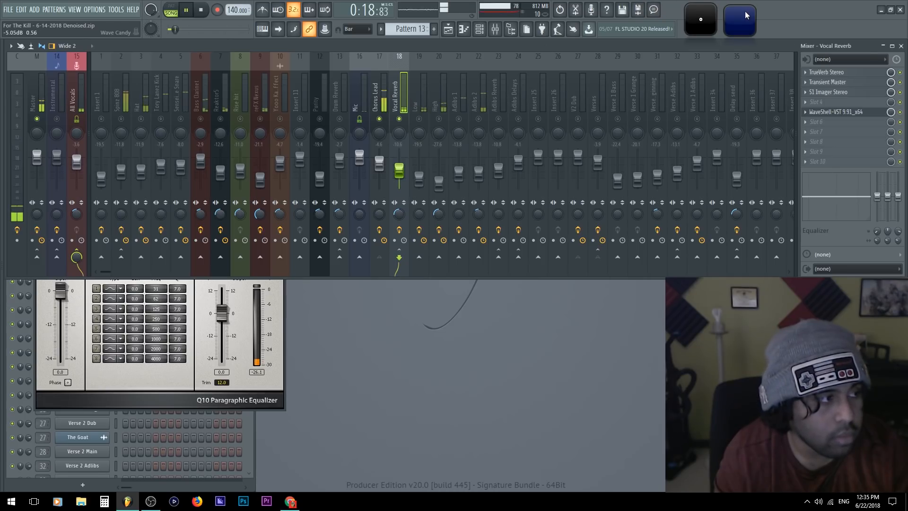
# Enlarge Wave Candy's vectorscope below the faders and raise the Vocal Reverb track's volume during playback
pyautogui.click(736, 29)
pyautogui.moveTo(486, 203); pyautogui.dragTo(324, 292)
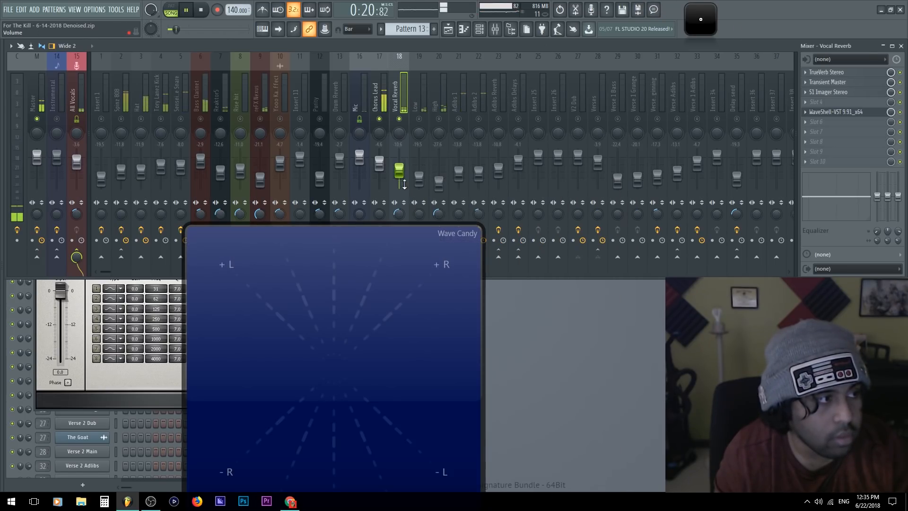
pyautogui.moveTo(336, 328); pyautogui.dragTo(363, 308)
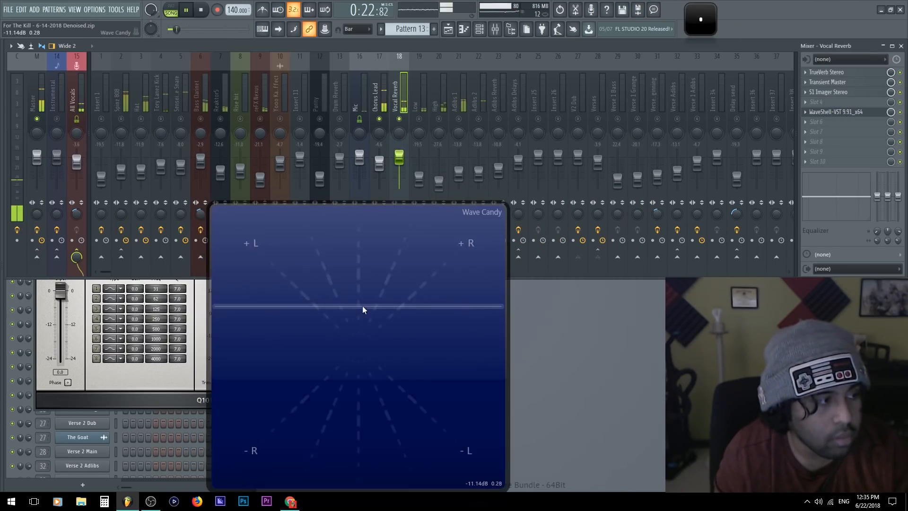
# Check the TrueVerb Stereo settings on the Vocal Reverb track and reposition the vectorscope beside them
pyautogui.click(831, 72)
pyautogui.moveTo(365, 256); pyautogui.dragTo(681, 219)
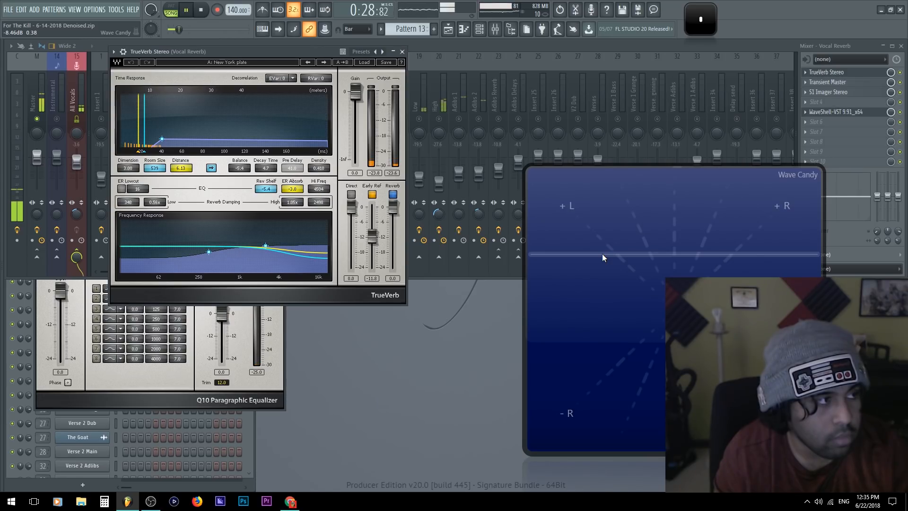
pyautogui.moveTo(603, 254); pyautogui.dragTo(236, 203)
pyautogui.moveTo(361, 267); pyautogui.dragTo(348, 339)
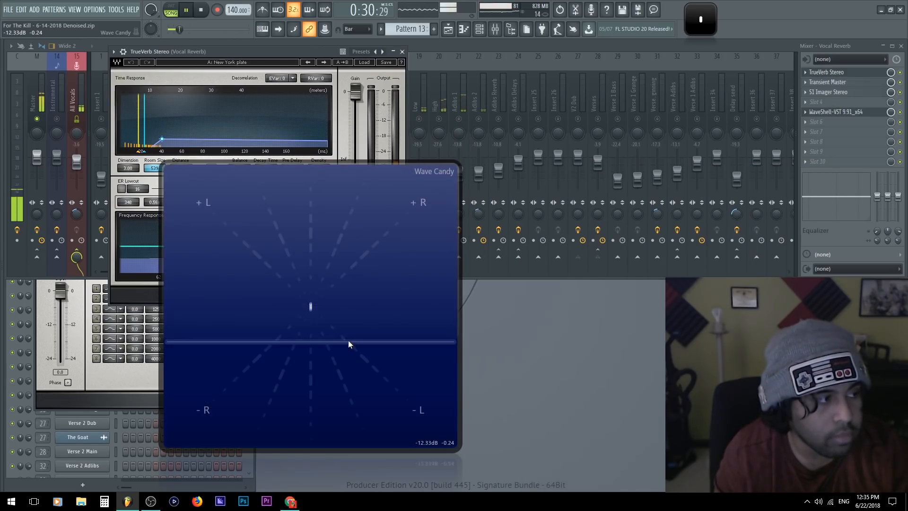
pyautogui.click(402, 51)
# Compare the vocal reverb on the vectorscope by bypassing and re-enabling Q8 Mono in the fifth effect slot
pyautogui.moveTo(383, 289); pyautogui.dragTo(410, 296)
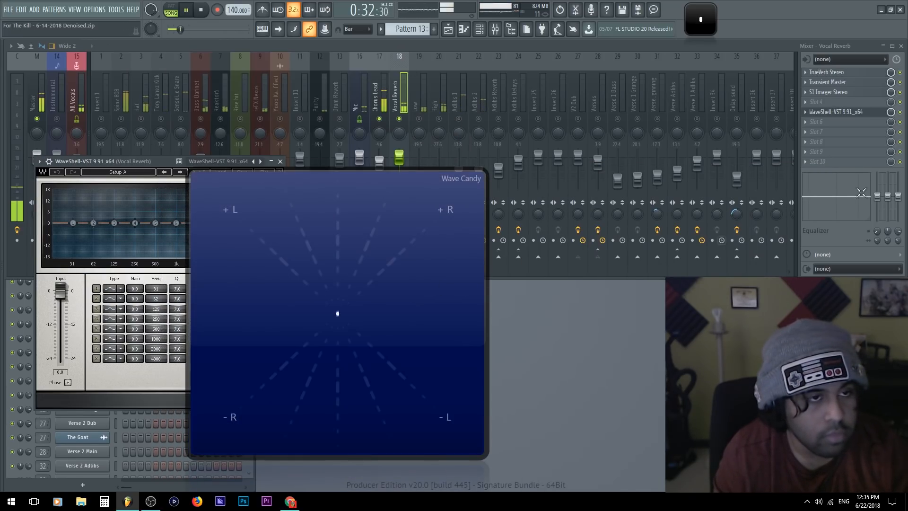
pyautogui.click(902, 115)
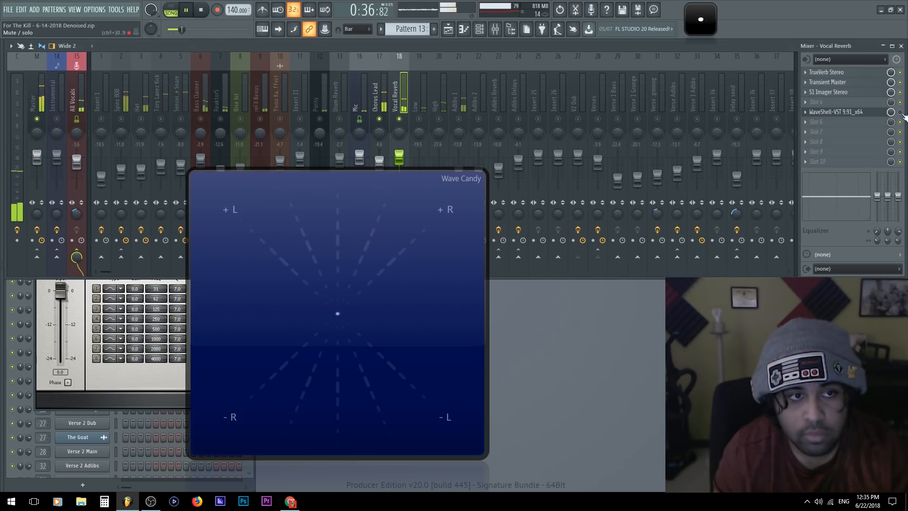
pyautogui.click(835, 111)
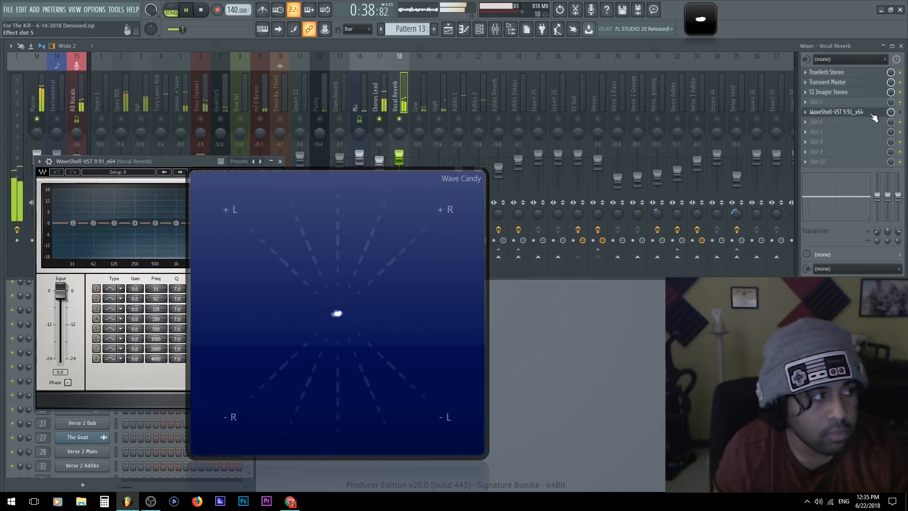
pyautogui.click(903, 131)
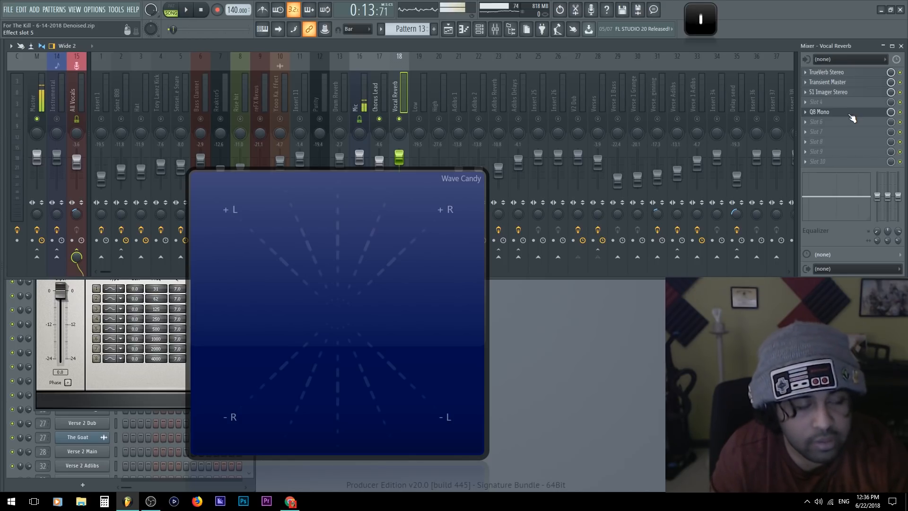
pyautogui.click(837, 125)
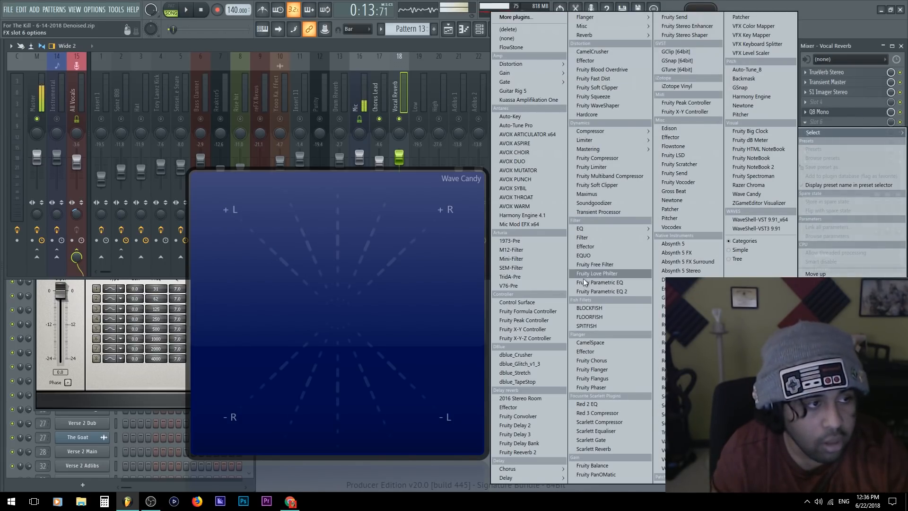
pyautogui.moveTo(508, 478)
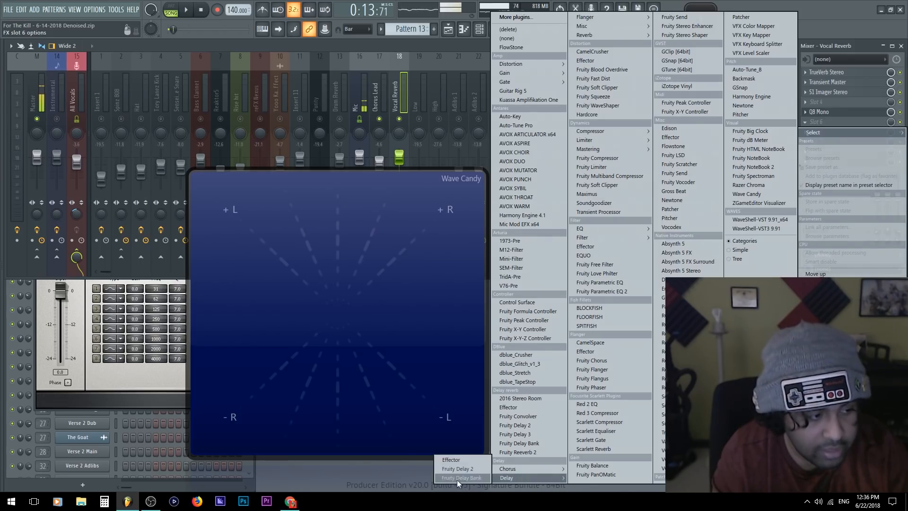
pyautogui.click(381, 471)
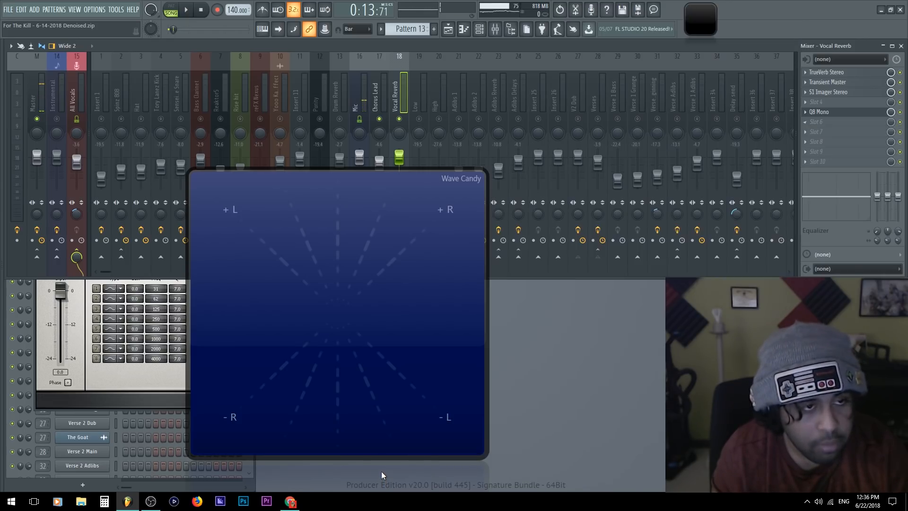
pyautogui.click(807, 113)
pyautogui.moveTo(837, 123)
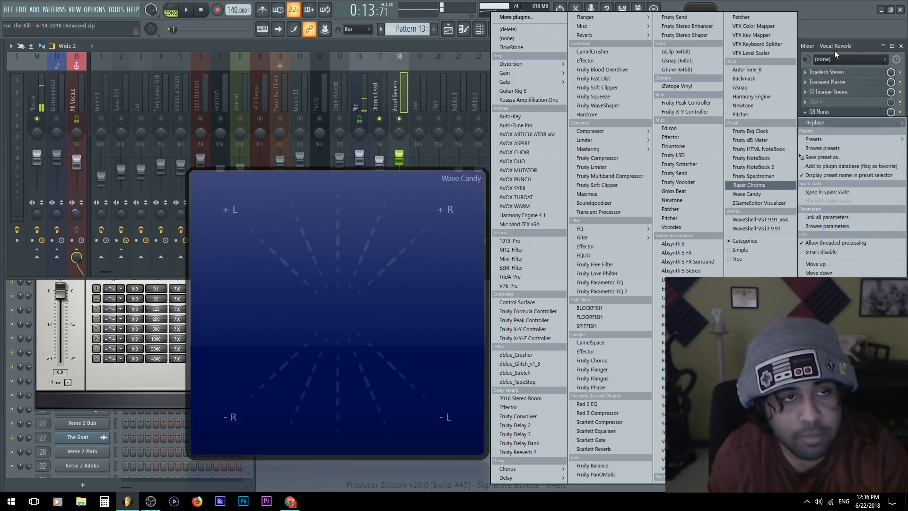
pyautogui.click(852, 42)
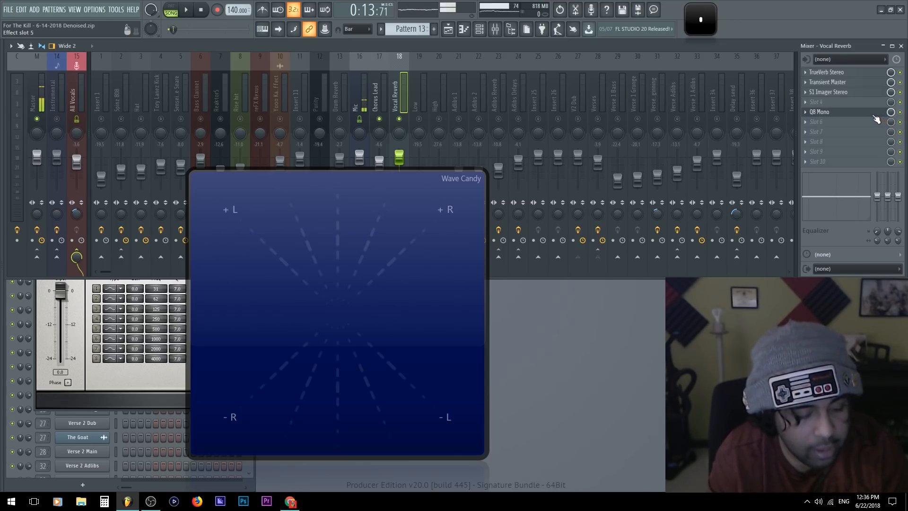
# Play the soloed chorus vocal through the Q8 Mono reverb, stop it, unsolo all mixer tracks and select Chorus Lead
pyautogui.press('space')
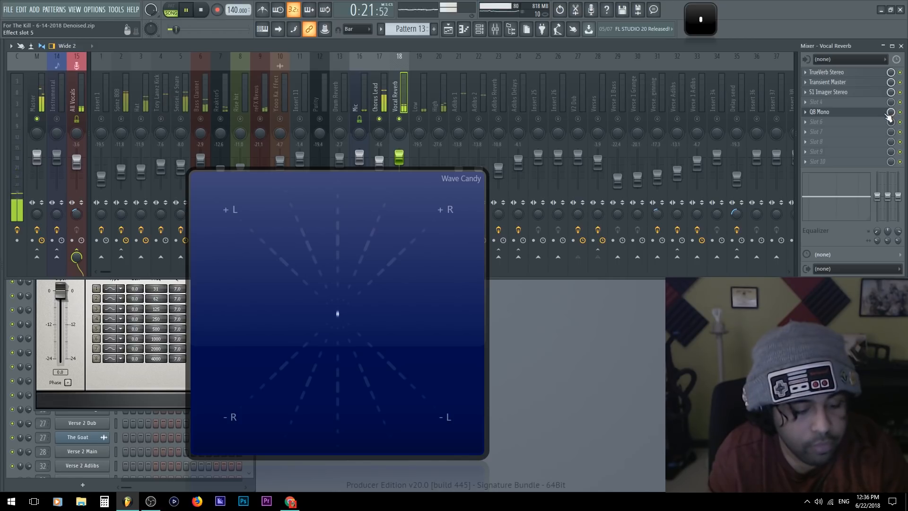
pyautogui.press('space')
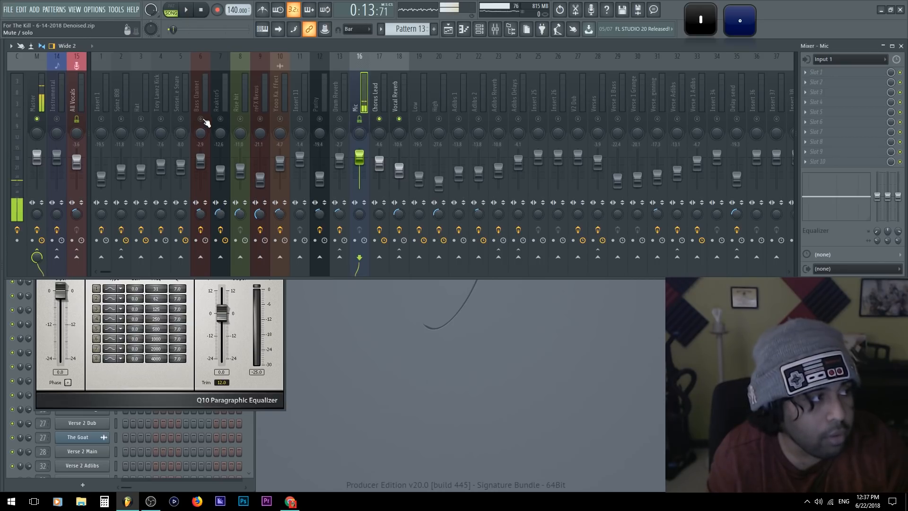
pyautogui.rightClick(205, 121)
pyautogui.click(382, 86)
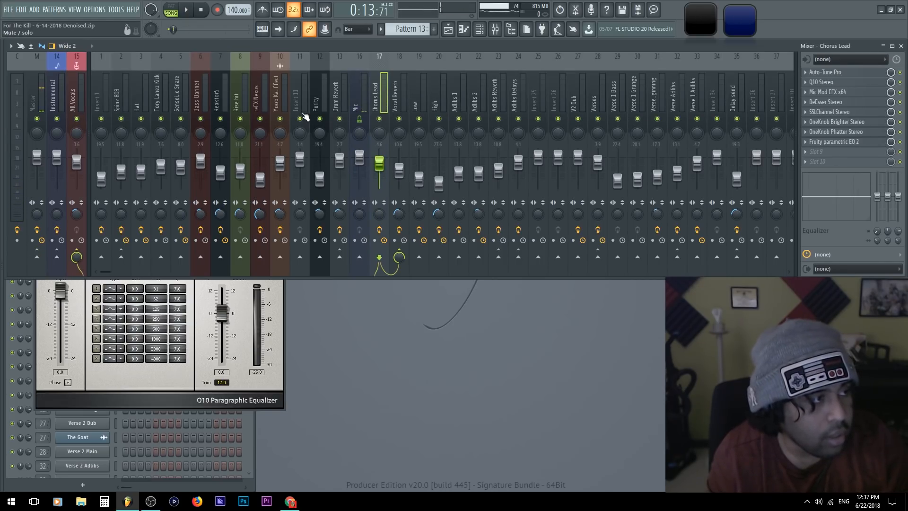
# Close the equalizer window and remove Q8 Mono from the Vocal Reverb track's fifth effect slot
pyautogui.click(41, 104)
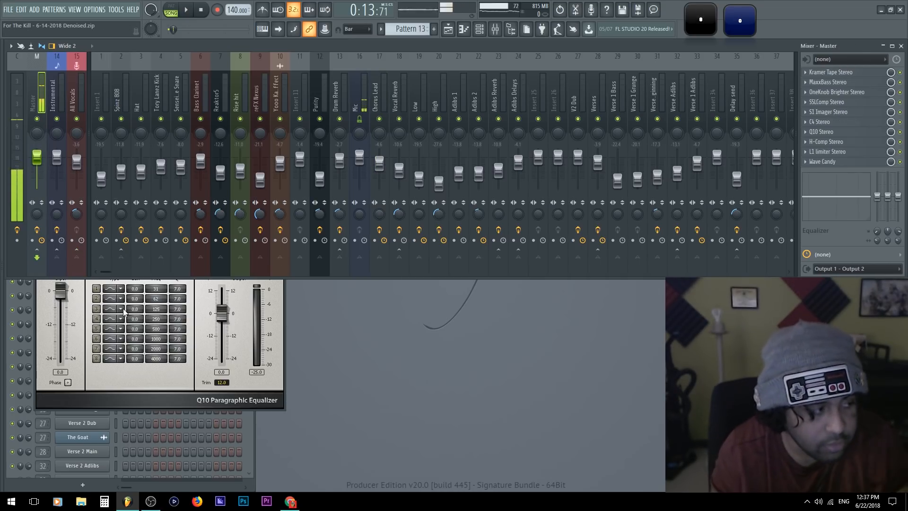
pyautogui.click(141, 403)
pyautogui.click(276, 162)
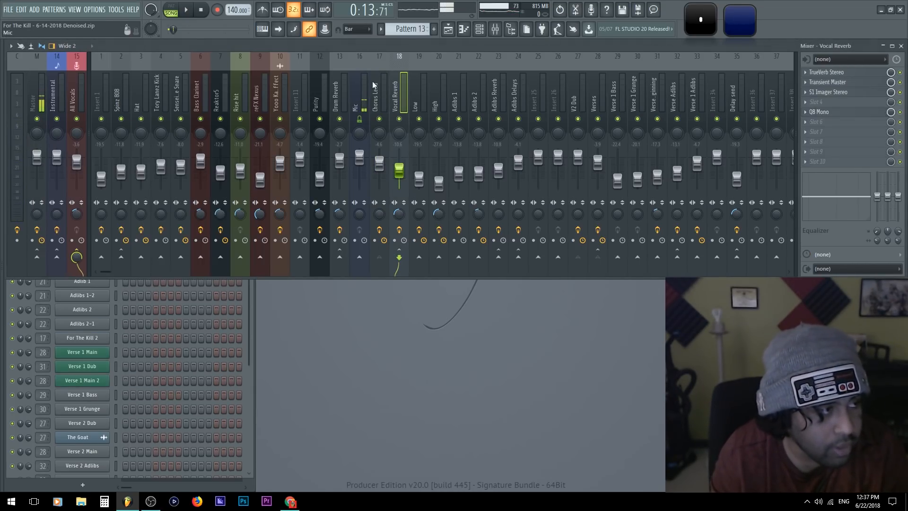
pyautogui.click(805, 112)
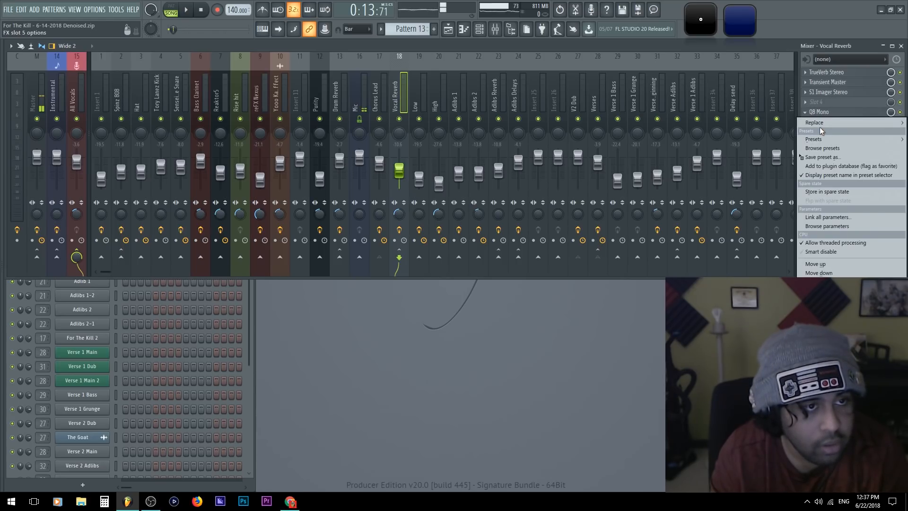
pyautogui.moveTo(823, 121)
pyautogui.press('Escape')
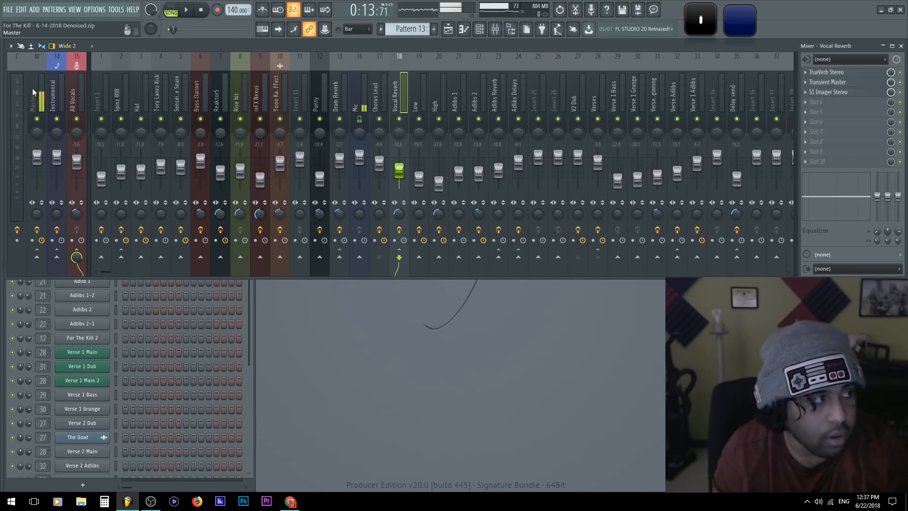
# Open S1 Imager Stereo on the Master track, collapse its plugin options and shift its window slightly
pyautogui.click(32, 88)
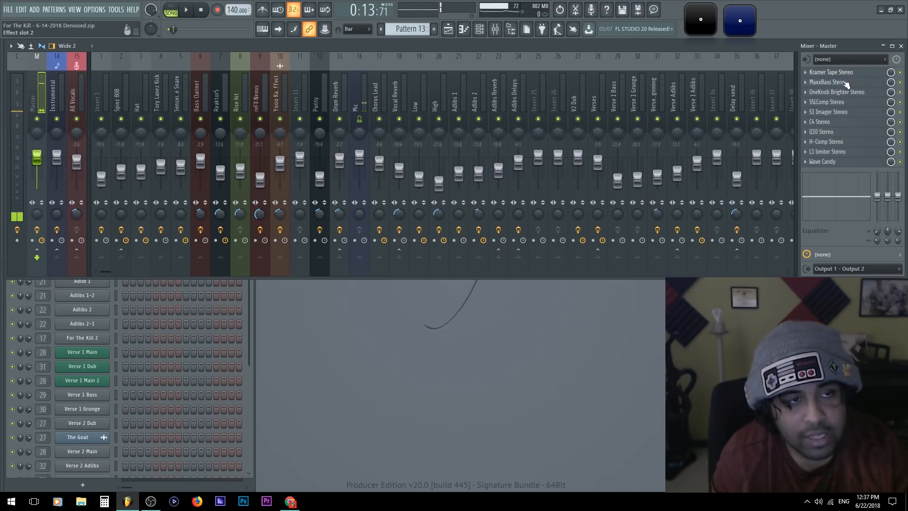
pyautogui.click(839, 112)
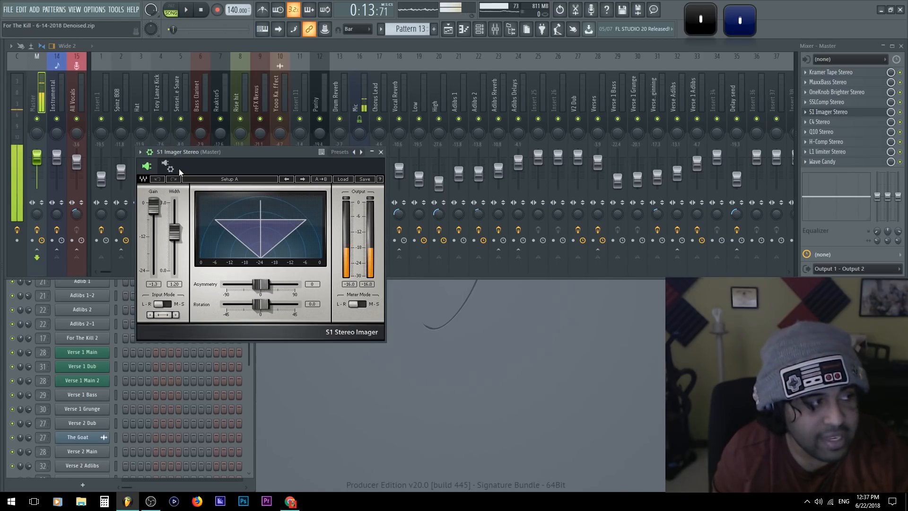
pyautogui.click(150, 152)
pyautogui.moveTo(203, 152); pyautogui.dragTo(201, 154)
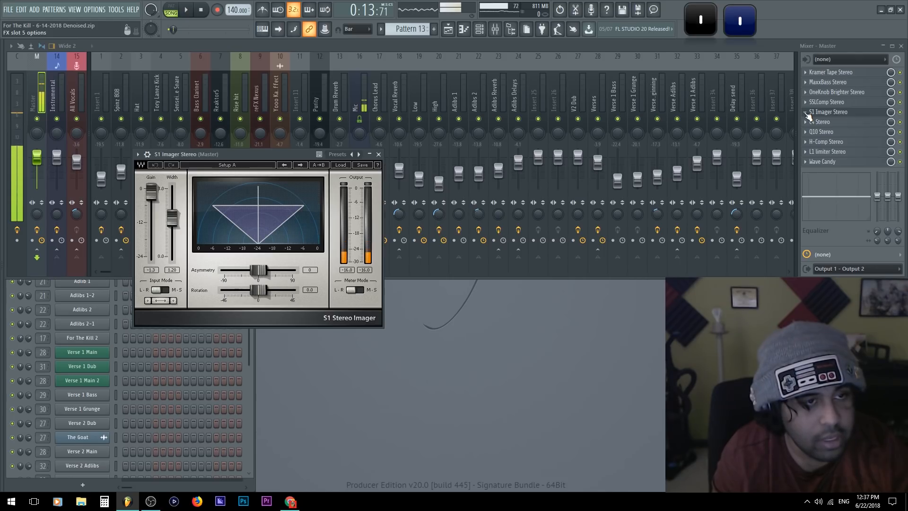
# Replace S1 Imager in the Master track's fifth effect slot with S1 Shuffler Stereo from WaveShell-VST 9.91_x64 and reposition its window
pyautogui.click(807, 115)
pyautogui.moveTo(829, 124)
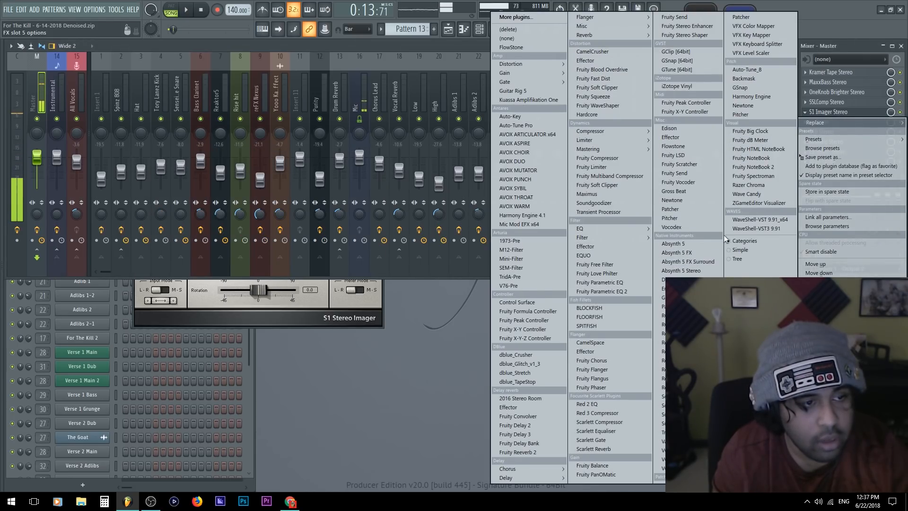
pyautogui.click(738, 219)
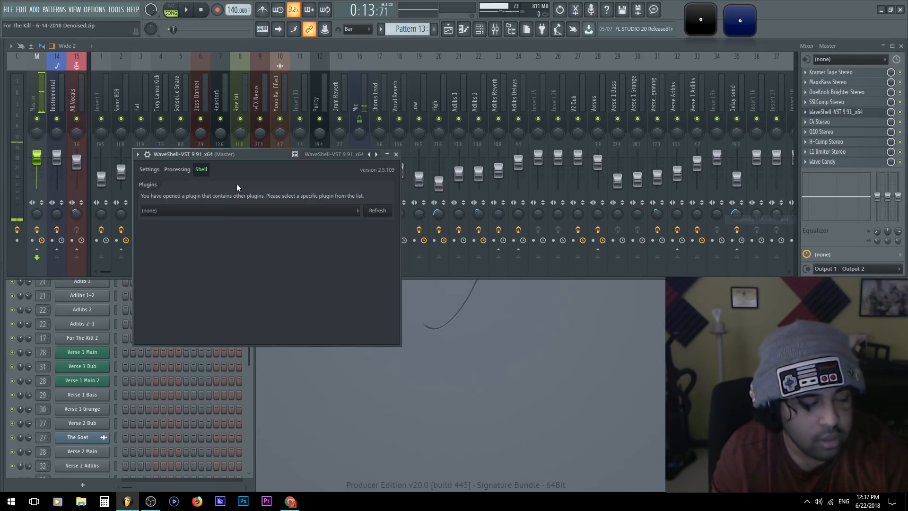
pyautogui.click(260, 210)
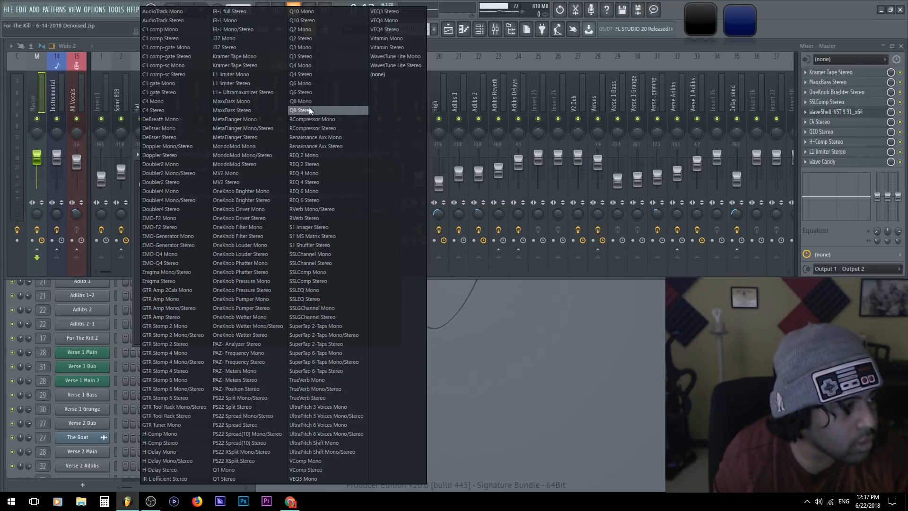
pyautogui.click(328, 246)
pyautogui.moveTo(234, 155); pyautogui.dragTo(253, 110)
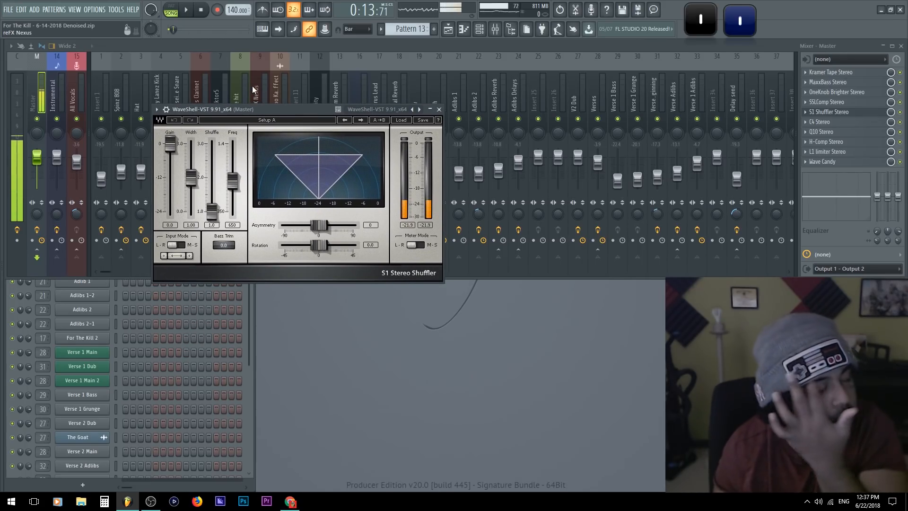
pyautogui.moveTo(245, 111)
pyautogui.mouseDown()
pyautogui.moveTo(251, 132)
pyautogui.moveTo(256, 125)
pyautogui.mouseUp()
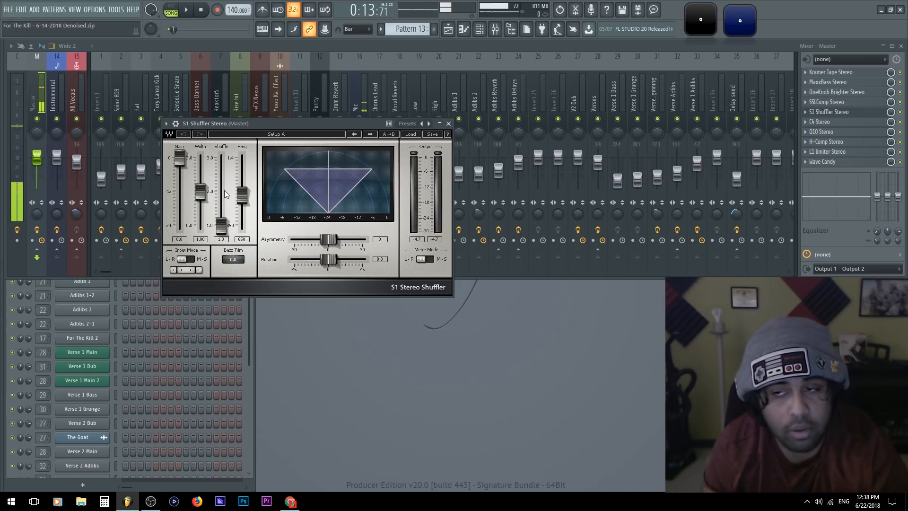
# Play the song with the S1 Shuffler's width at 0.00 and place the enlarged Wave Candy vectorscope beside the plugin
pyautogui.press('space')
pyautogui.moveTo(201, 191); pyautogui.dragTo(201, 226)
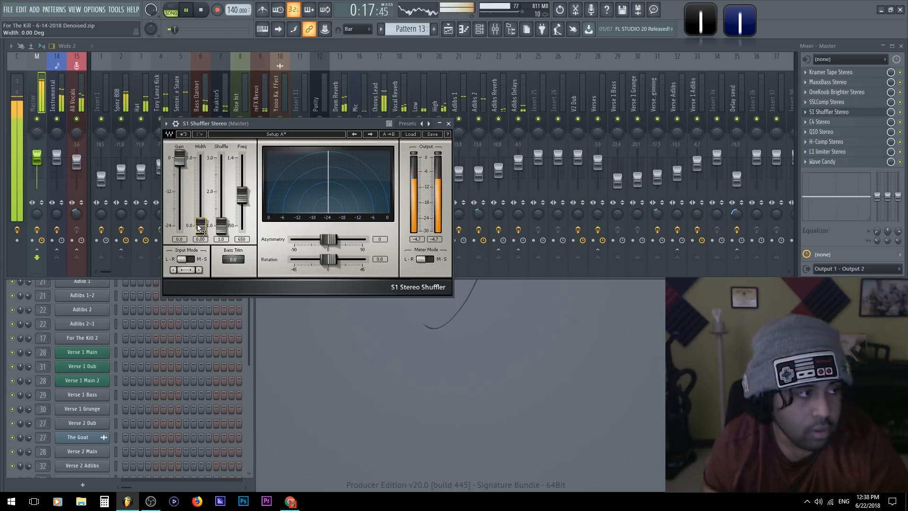
pyautogui.click(740, 19)
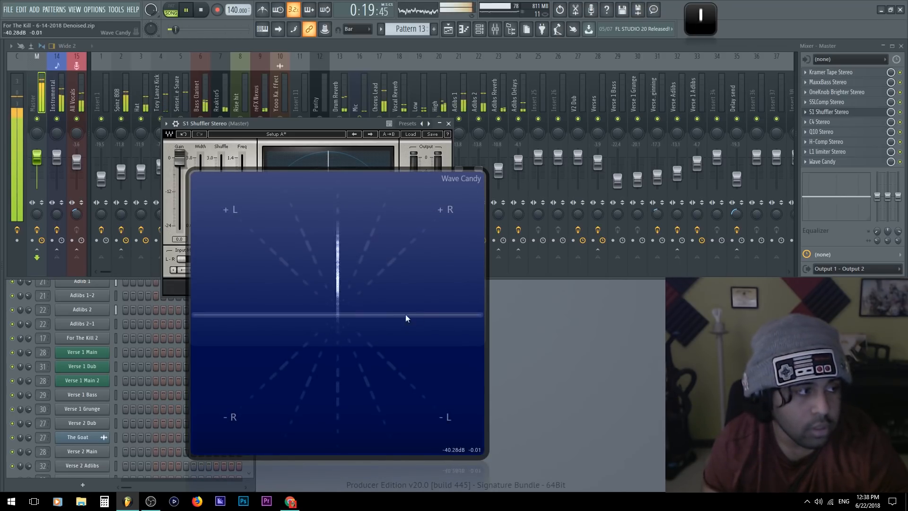
pyautogui.moveTo(319, 299); pyautogui.dragTo(573, 165)
# Widen the S1 Shuffler to 3.00, lower its gain to -3.7 dB and audition the mix
pyautogui.moveTo(201, 226); pyautogui.dragTo(179, 170)
pyautogui.press('space')
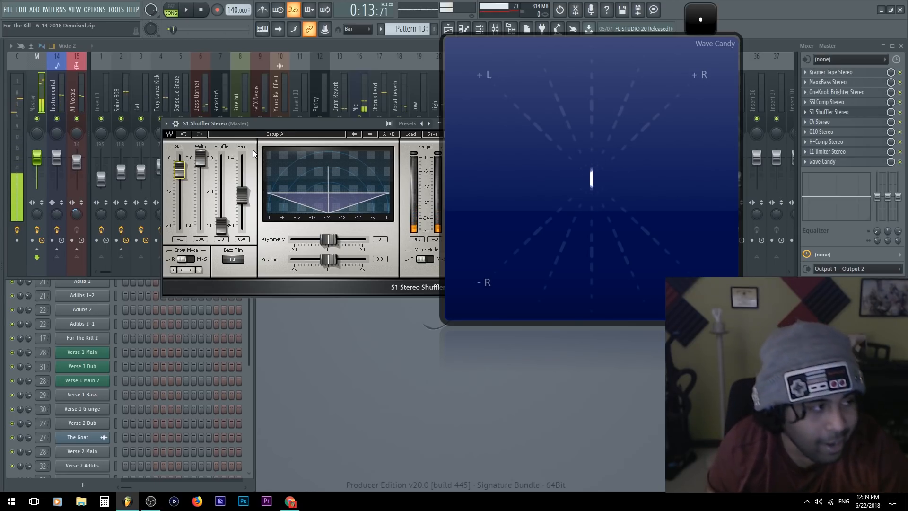
pyautogui.moveTo(265, 123); pyautogui.dragTo(230, 131)
pyautogui.press('space')
pyautogui.moveTo(144, 177); pyautogui.dragTo(143, 175)
pyautogui.press('space')
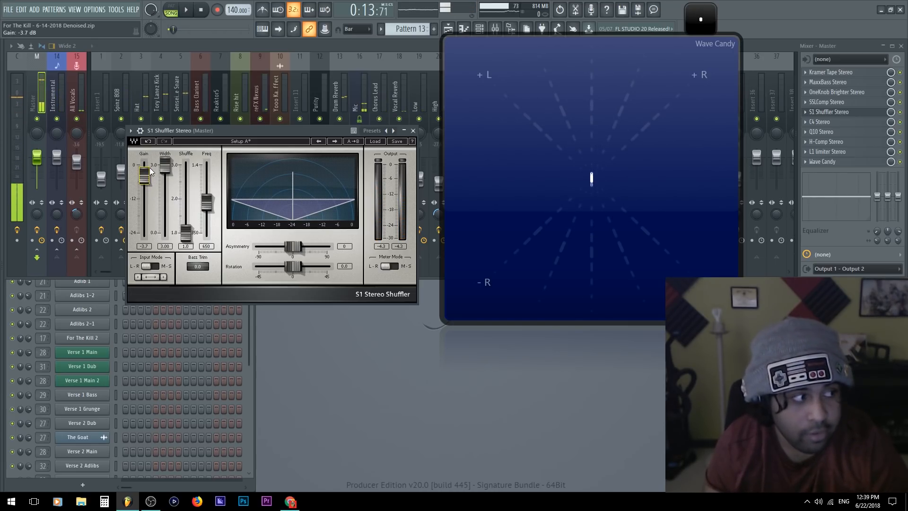
# Set the S1 Shuffler's gain to 0.0 and its width to 1.51, and play the mix while narrowing the width to 0.00
pyautogui.moveTo(165, 165); pyautogui.dragTo(144, 163)
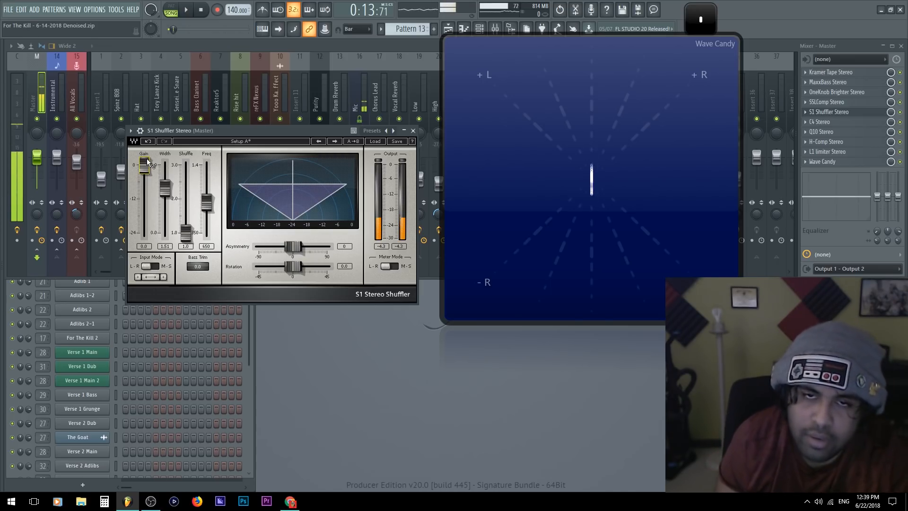
pyautogui.moveTo(208, 131); pyautogui.dragTo(212, 129)
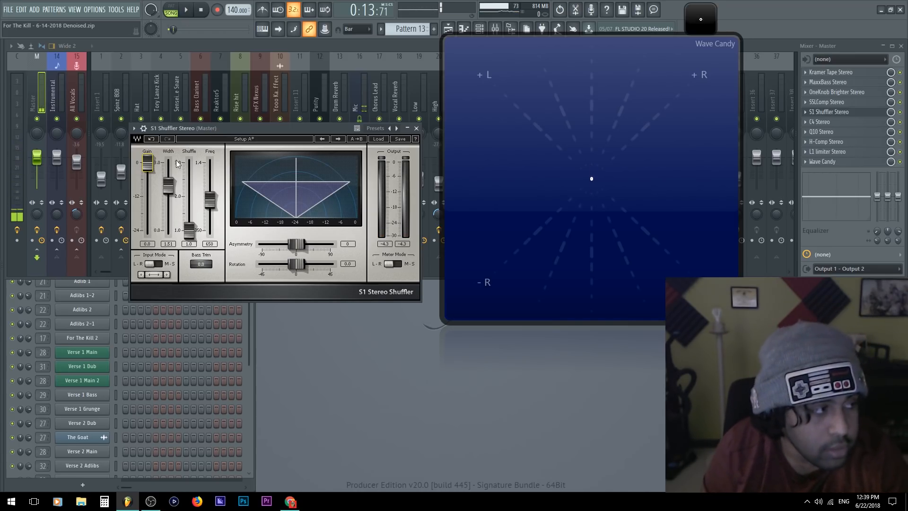
pyautogui.press('space')
pyautogui.moveTo(168, 189); pyautogui.dragTo(168, 231)
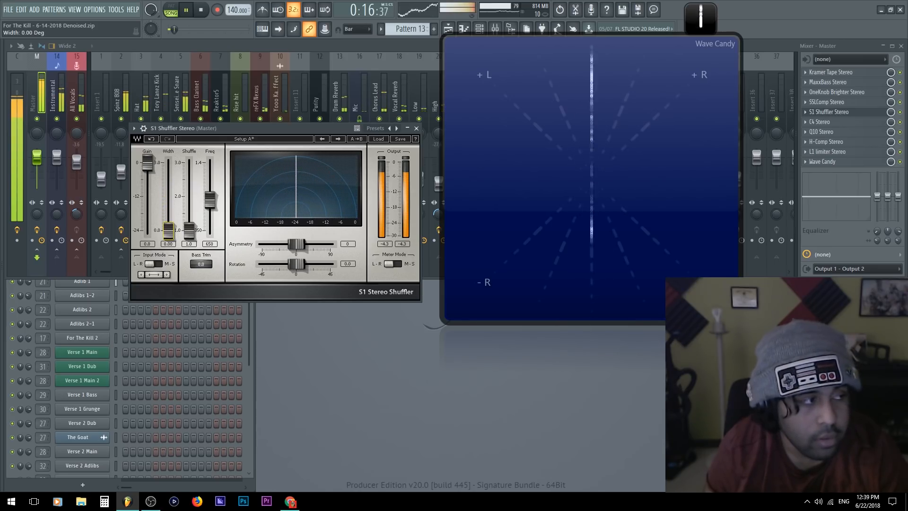
# Set the S1 Shuffler's width to 1.06 and its gain to -1.6 during playback, and close the plugin
pyautogui.moveTo(168, 231); pyautogui.dragTo(169, 202)
pyautogui.moveTo(144, 163); pyautogui.dragTo(144, 167)
pyautogui.moveTo(169, 202); pyautogui.dragTo(168, 196)
pyautogui.click(418, 128)
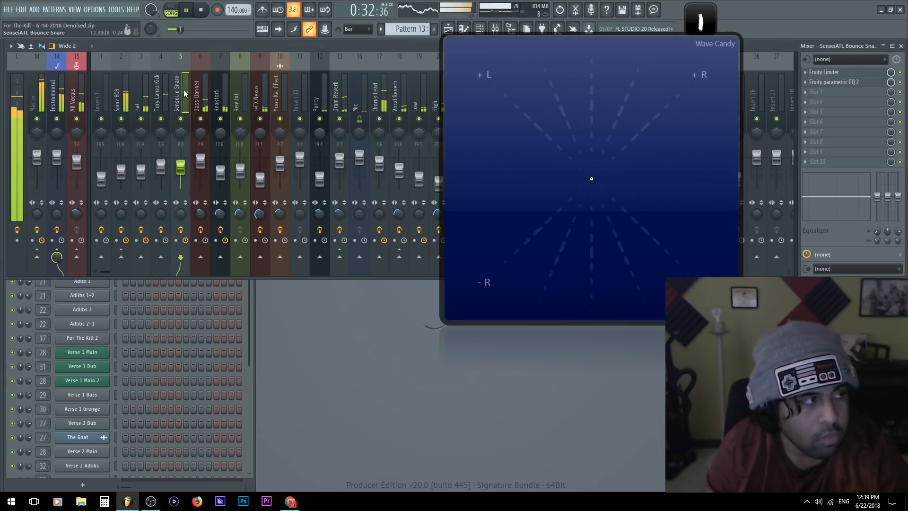
# Inspect the Tory Lanez Kick and Spinz 808 mixer tracks with brief playback and return to the Master track
pyautogui.click(161, 95)
pyautogui.press('space')
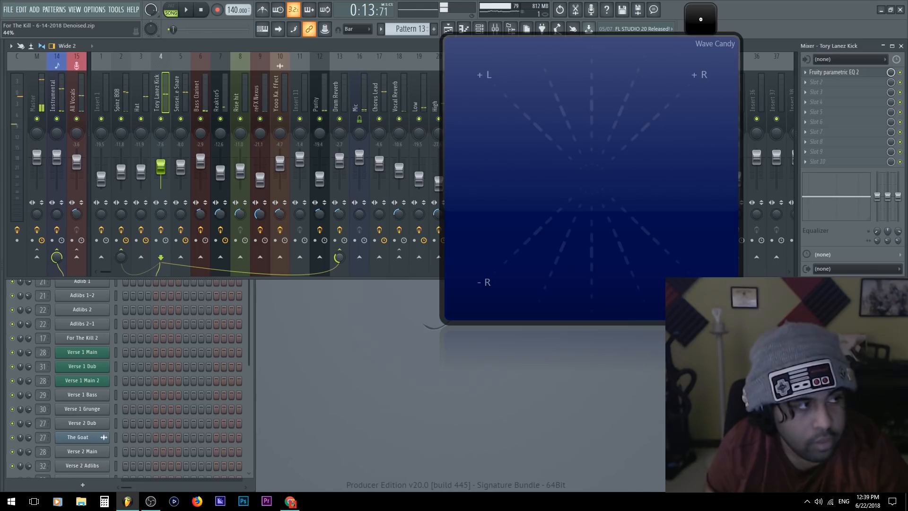
pyautogui.press('space')
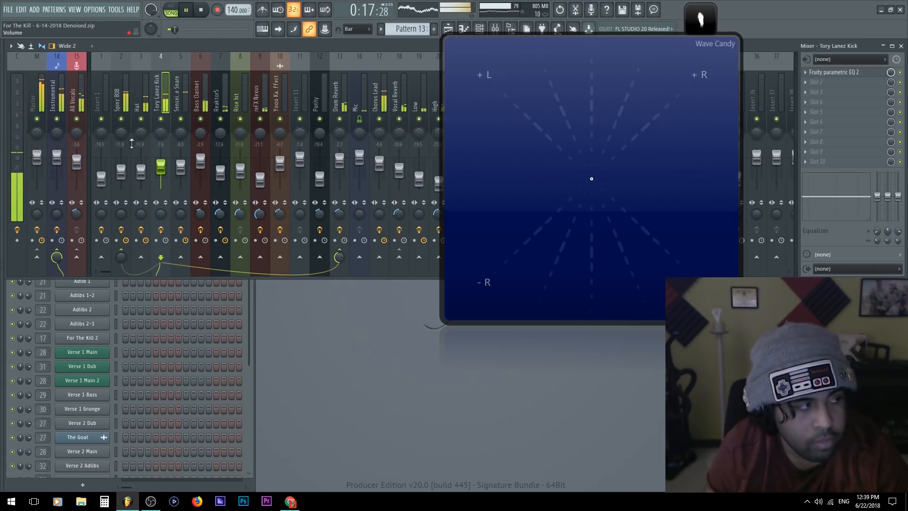
pyautogui.click(35, 100)
pyautogui.press('space')
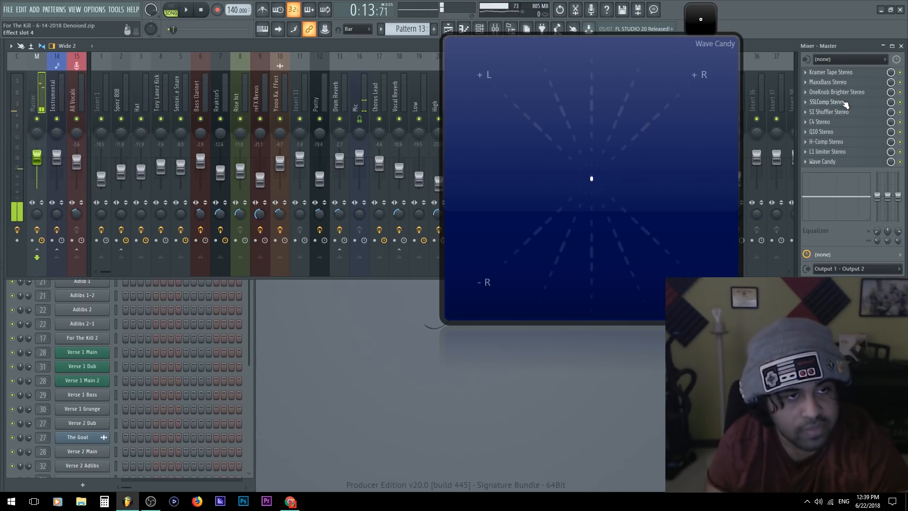
pyautogui.click(124, 89)
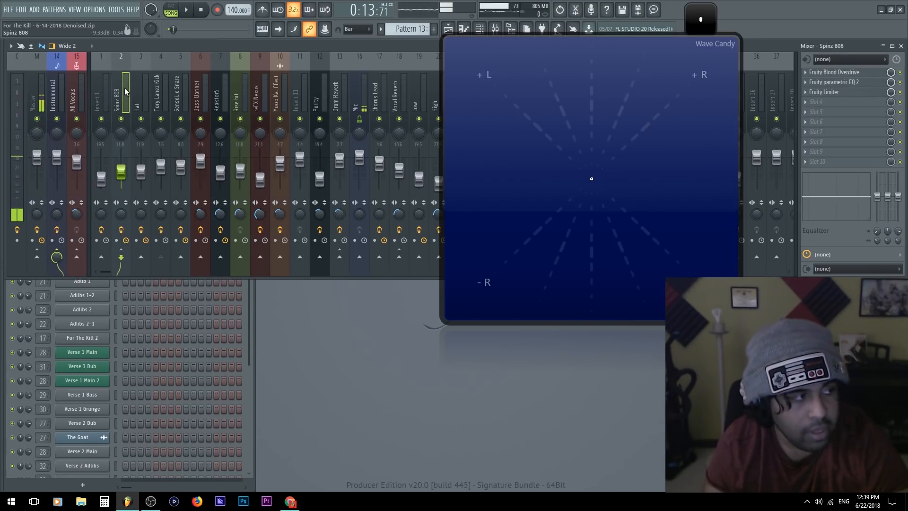
pyautogui.click(34, 92)
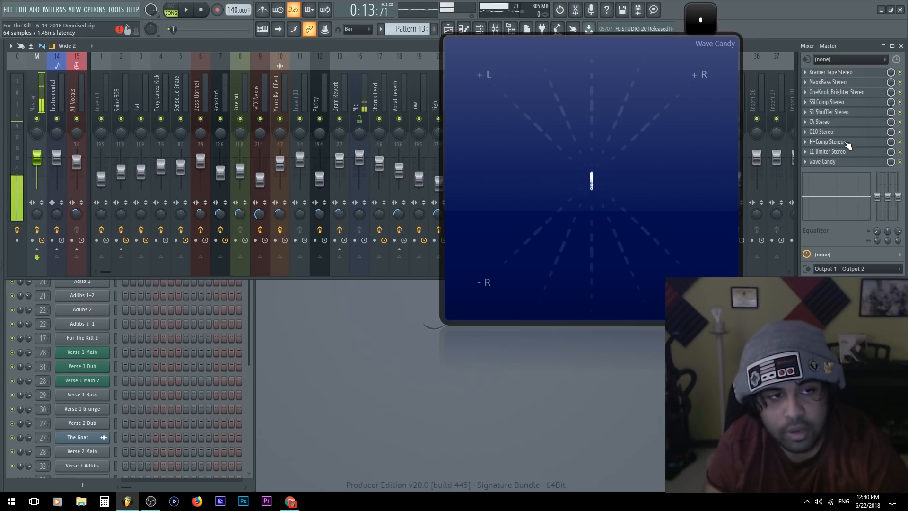
# Reopen S1 Shuffler Stereo on the Master track, reposition it and play the mix to check the vectorscope
pyautogui.click(851, 112)
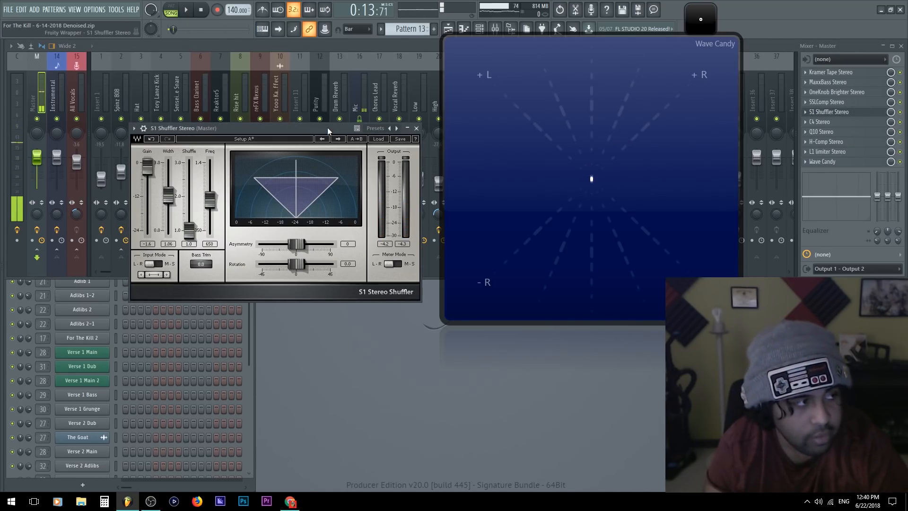
pyautogui.moveTo(212, 128); pyautogui.dragTo(212, 179)
pyautogui.press('space')
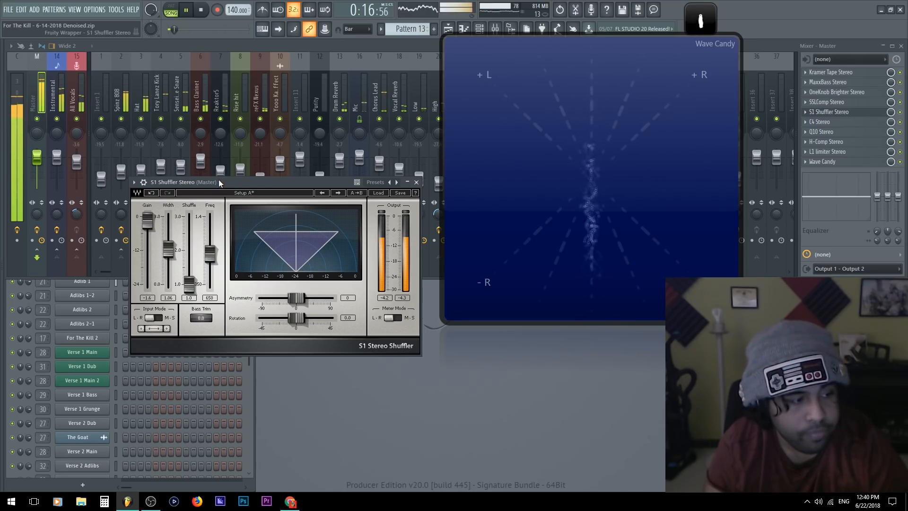
pyautogui.press('space')
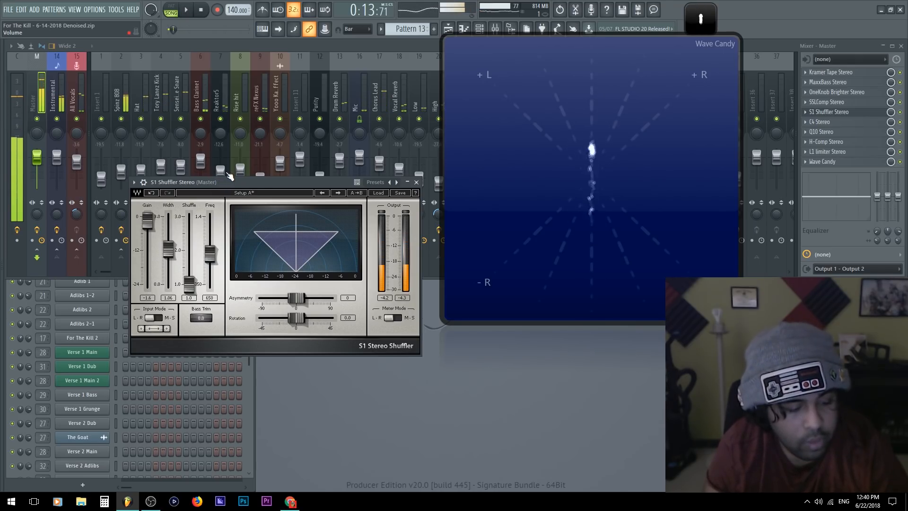
pyautogui.hotkey('ctrl', 'f')
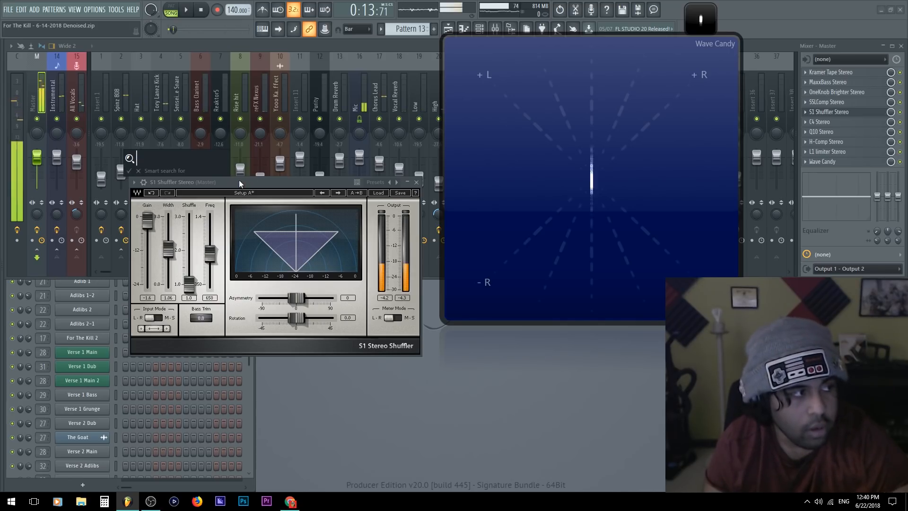
pyautogui.click(240, 181)
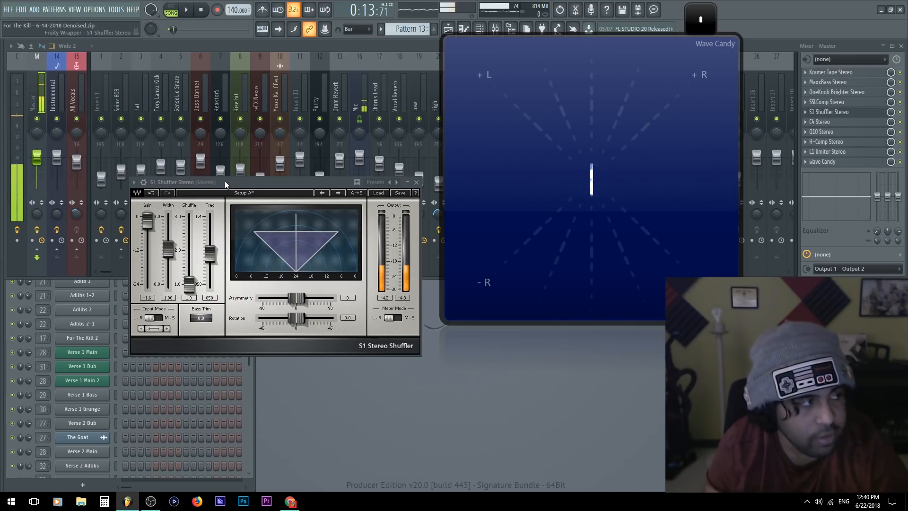
pyautogui.moveTo(222, 189); pyautogui.dragTo(214, 181)
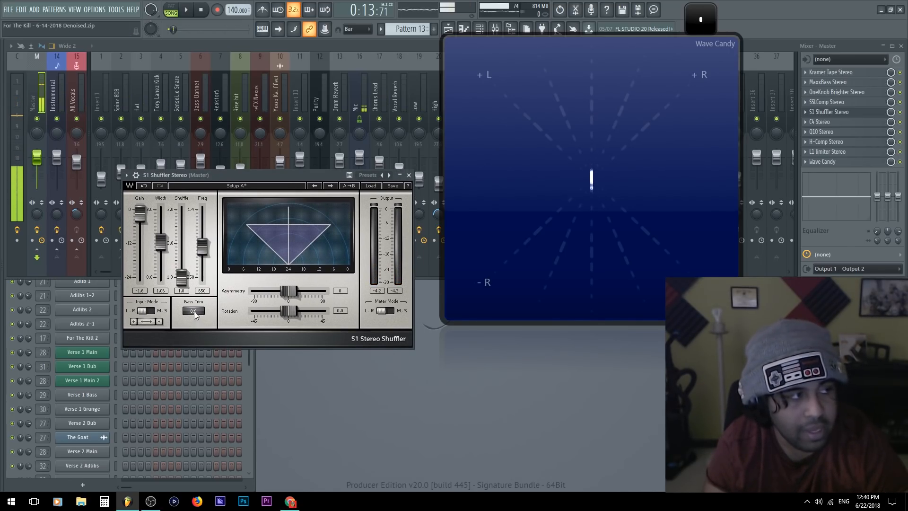
# Review the snare, hat and kick mixer tracks, bring S1 Shuffler back to the front and move it lower
pyautogui.click(177, 97)
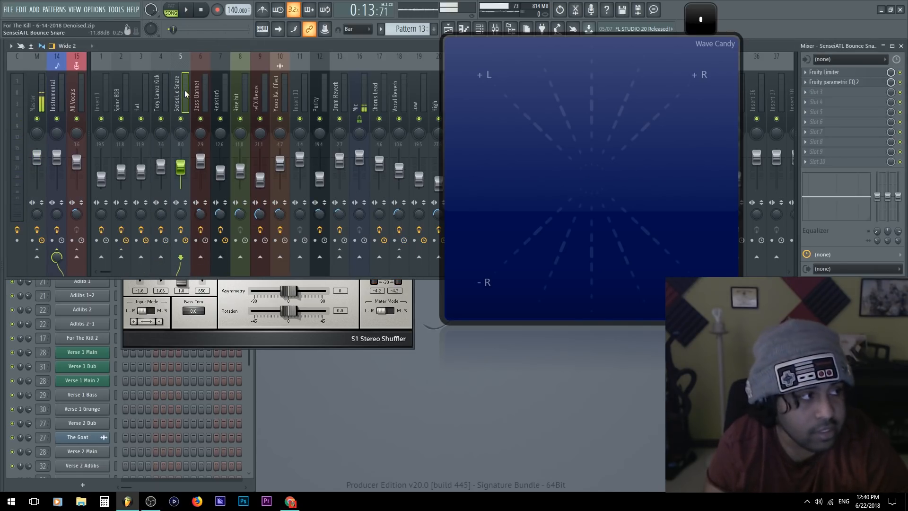
pyautogui.click(135, 81)
pyautogui.click(162, 87)
pyautogui.click(135, 89)
pyautogui.click(155, 89)
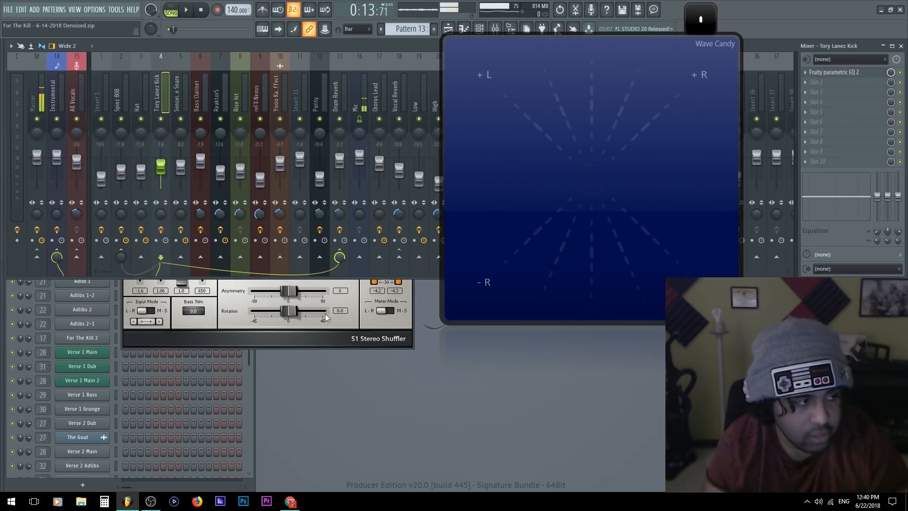
pyautogui.click(297, 336)
pyautogui.moveTo(234, 172); pyautogui.dragTo(253, 189)
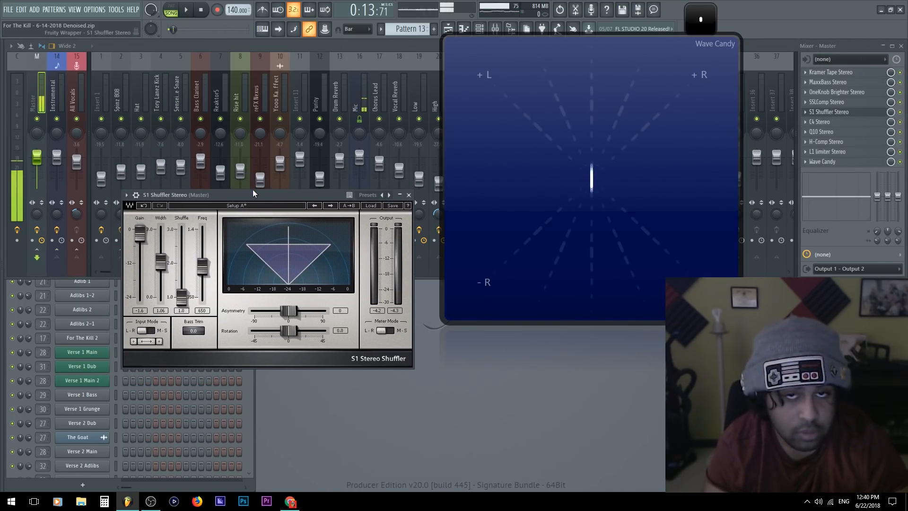
# Play the mix while trying the S1 Shuffler's bass trim between positive and negative values, and set it to -2.5 dB
pyautogui.press('space')
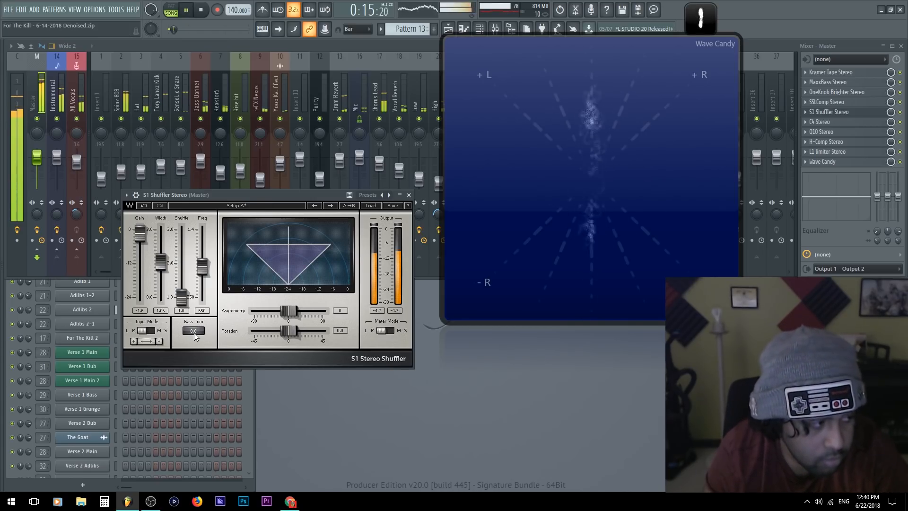
pyautogui.moveTo(195, 335); pyautogui.dragTo(198, 333)
pyautogui.scroll(12, 197, 333)
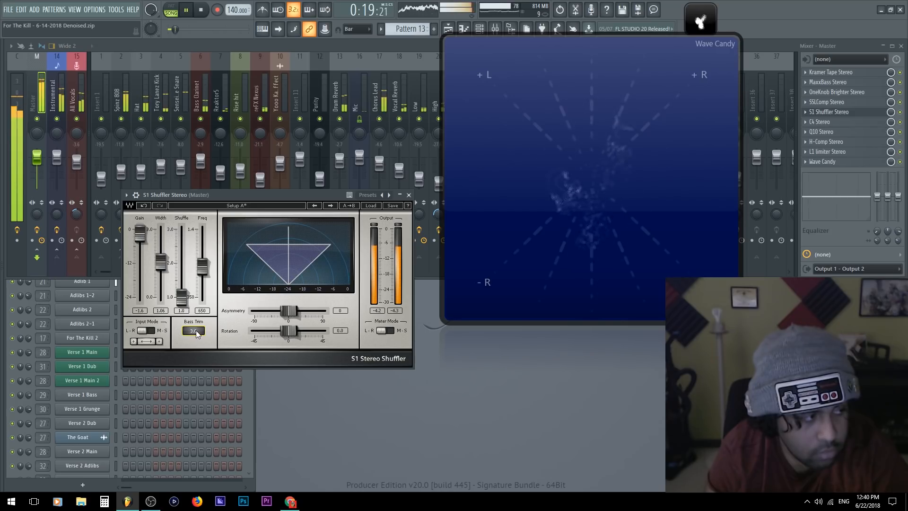
pyautogui.moveTo(197, 330); pyautogui.dragTo(196, 332)
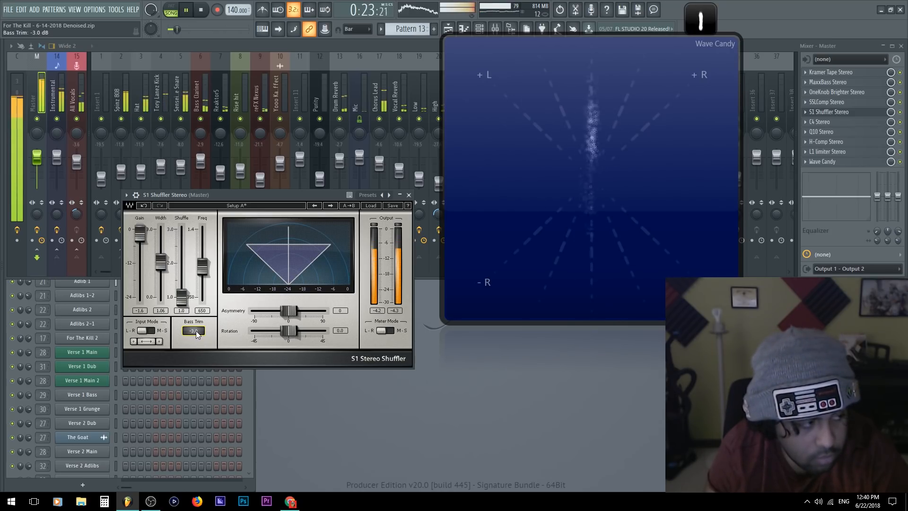
pyautogui.moveTo(198, 335); pyautogui.dragTo(197, 330)
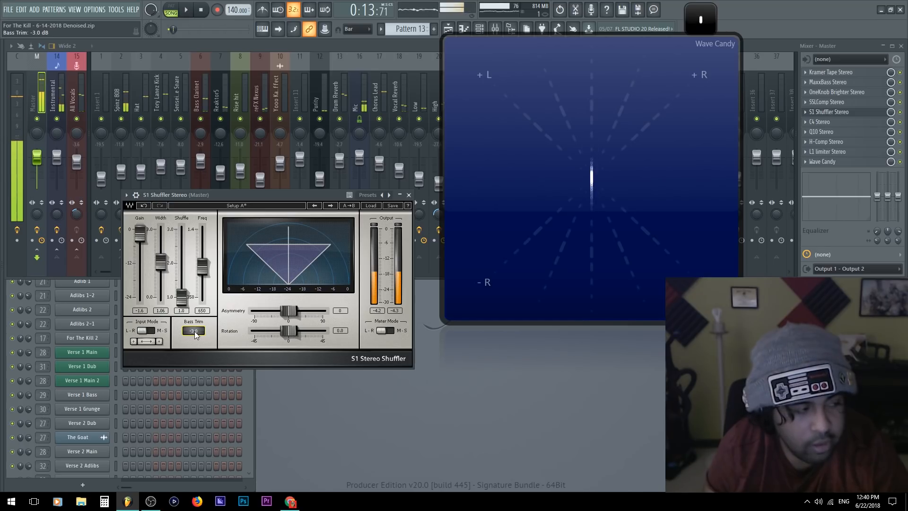
pyautogui.moveTo(195, 331); pyautogui.dragTo(195, 329)
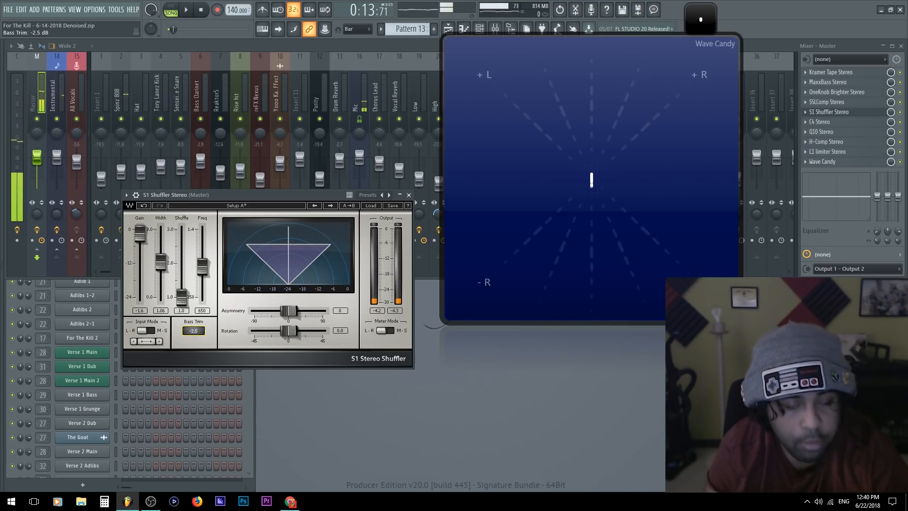
# Set the S1 Shuffler's bass trim to -2.3 dB and check it with a brief playback
pyautogui.moveTo(193, 330); pyautogui.dragTo(195, 330)
pyautogui.press('space')
pyautogui.press('space')
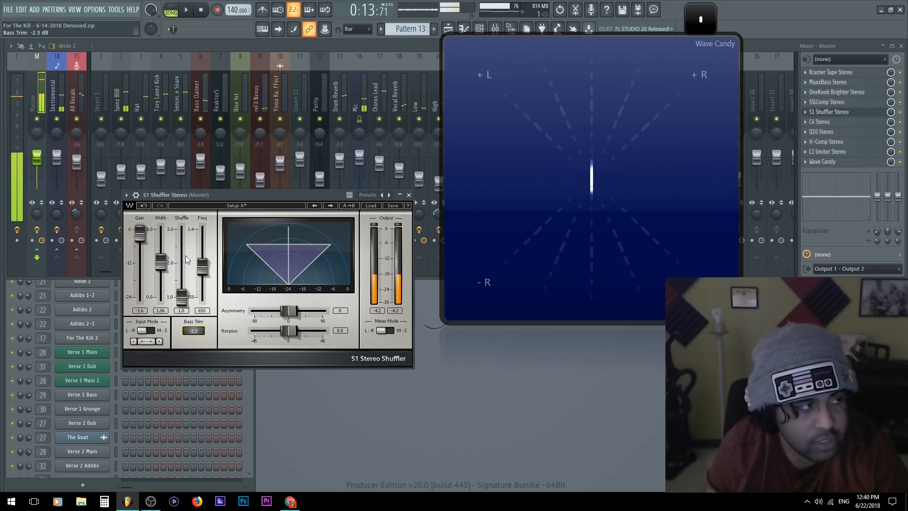
# Inspect the Tory Lanez Kick mixer track, then bring S1 Shuffler back to the front and move it lower
pyautogui.click(161, 109)
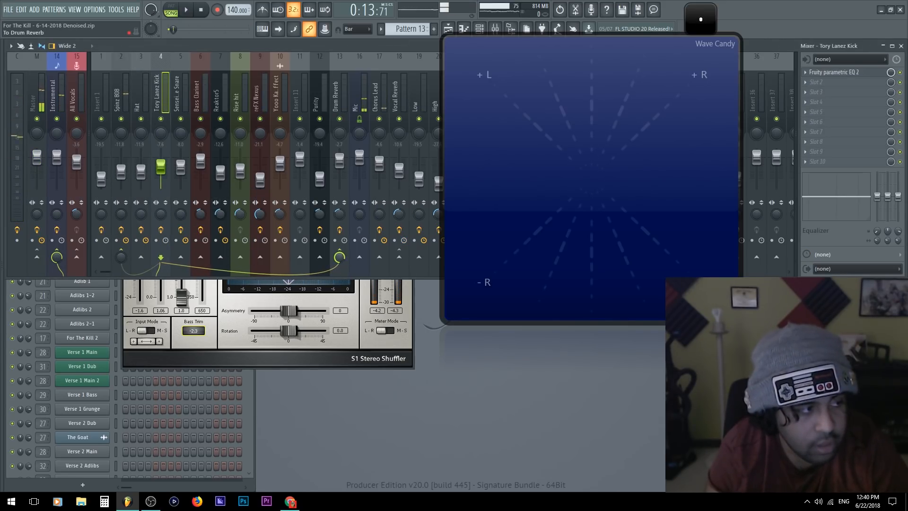
pyautogui.click(308, 361)
pyautogui.moveTo(245, 197); pyautogui.dragTo(228, 245)
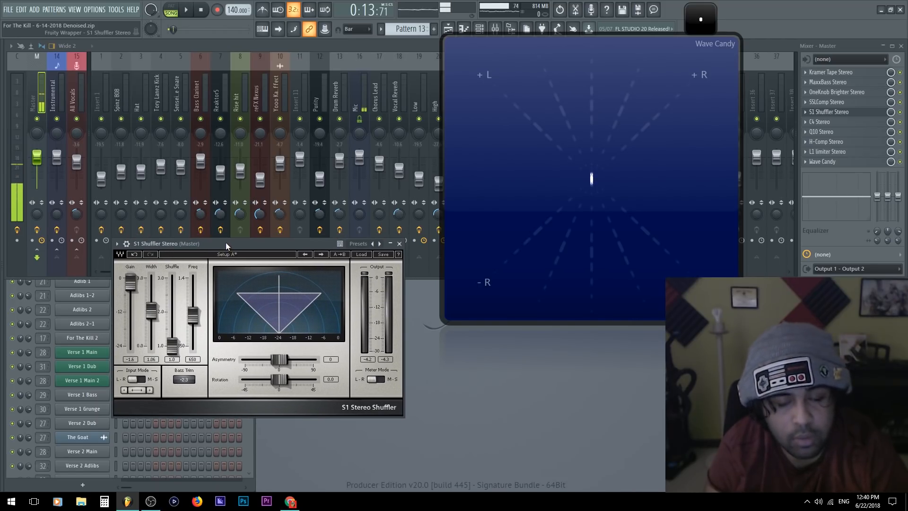
# Raise the S1 Shuffler's shuffle amount to 3.0 between brief playbacks of the mix
pyautogui.press('space')
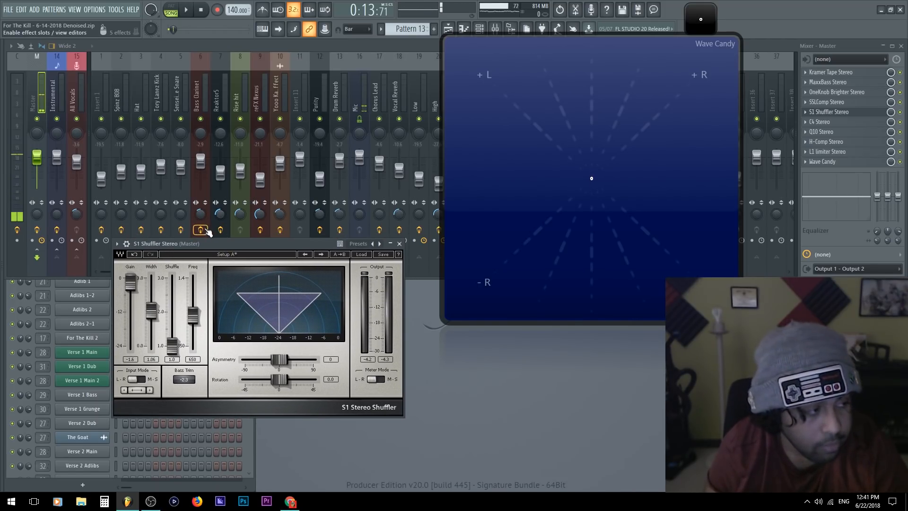
pyautogui.press('space')
pyautogui.moveTo(172, 345); pyautogui.dragTo(172, 278)
pyautogui.press('space')
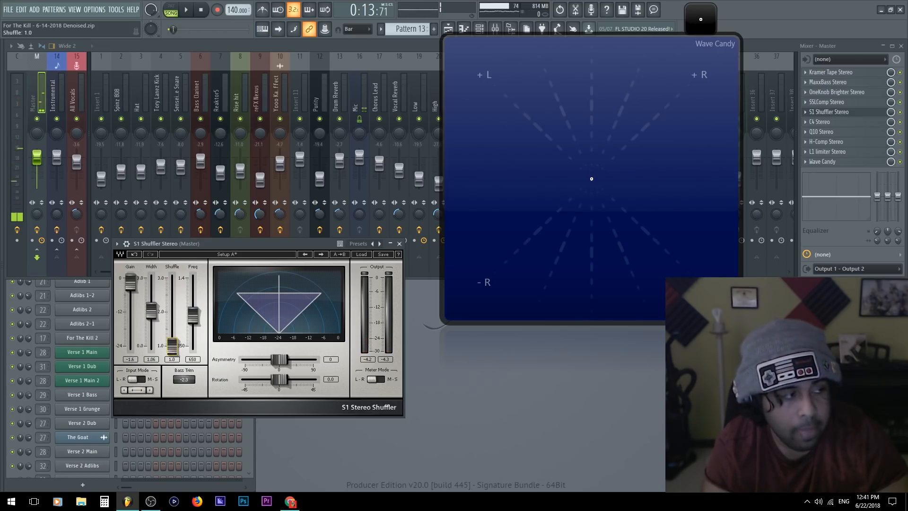
pyautogui.press('space')
pyautogui.moveTo(171, 282)
pyautogui.mouseDown()
pyautogui.moveTo(172, 349)
pyautogui.moveTo(172, 285)
pyautogui.mouseUp()
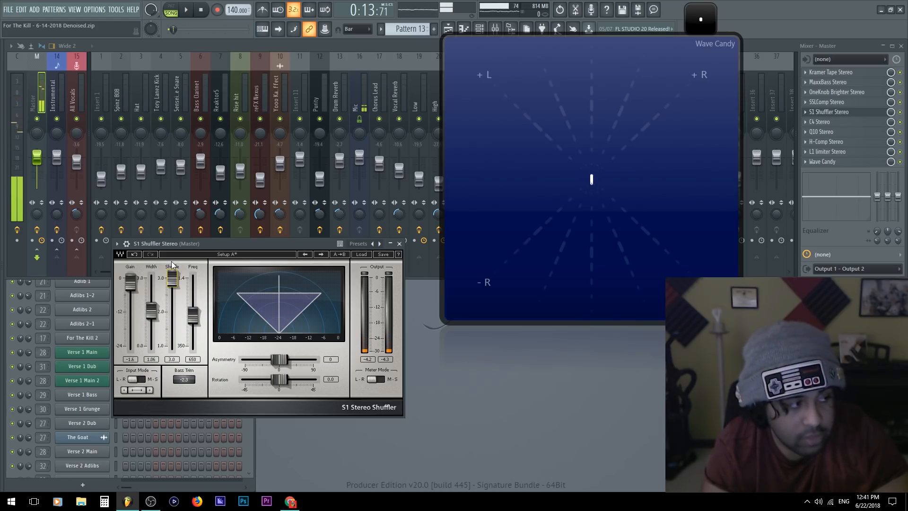
# Play the mix while adjusting the S1 Shuffler to a shuffle of 1.8, a frequency of 846 Hz and a bass trim of 0.0 dB
pyautogui.press('space')
pyautogui.moveTo(190, 327); pyautogui.dragTo(193, 346)
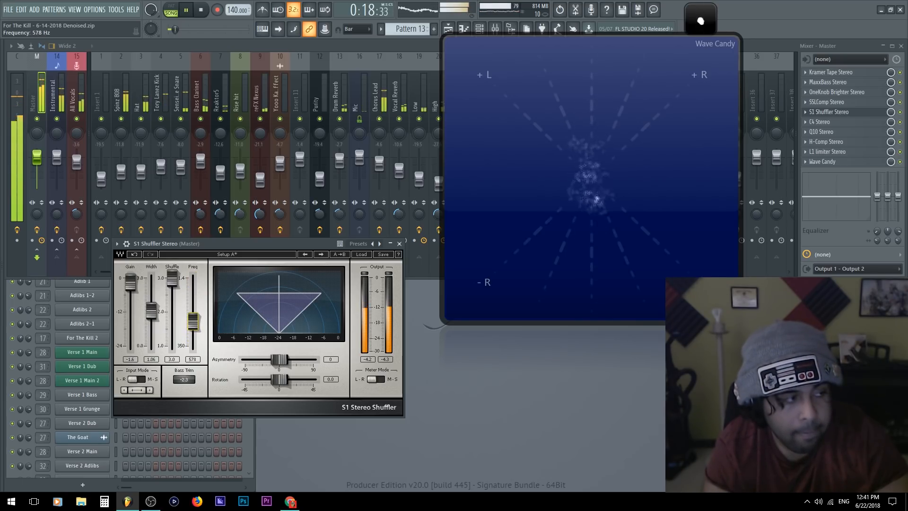
pyautogui.moveTo(172, 284); pyautogui.dragTo(173, 289)
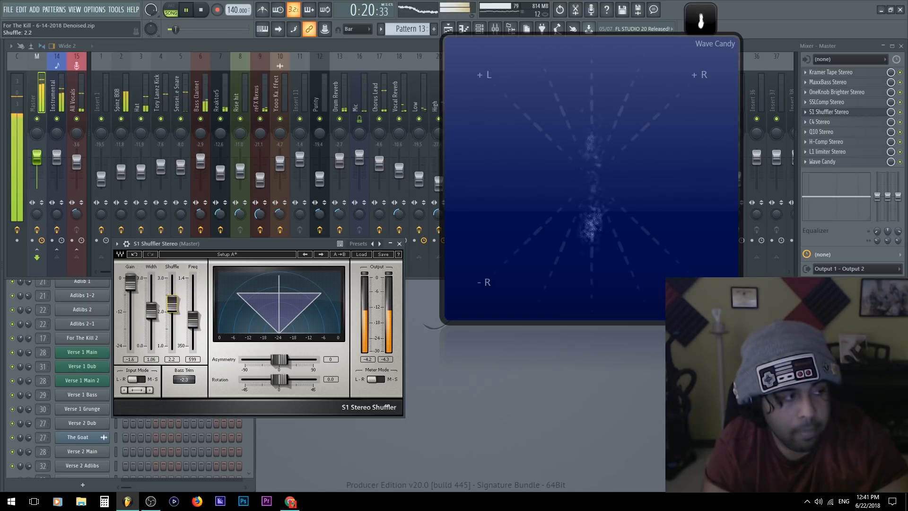
pyautogui.moveTo(192, 320); pyautogui.dragTo(192, 311)
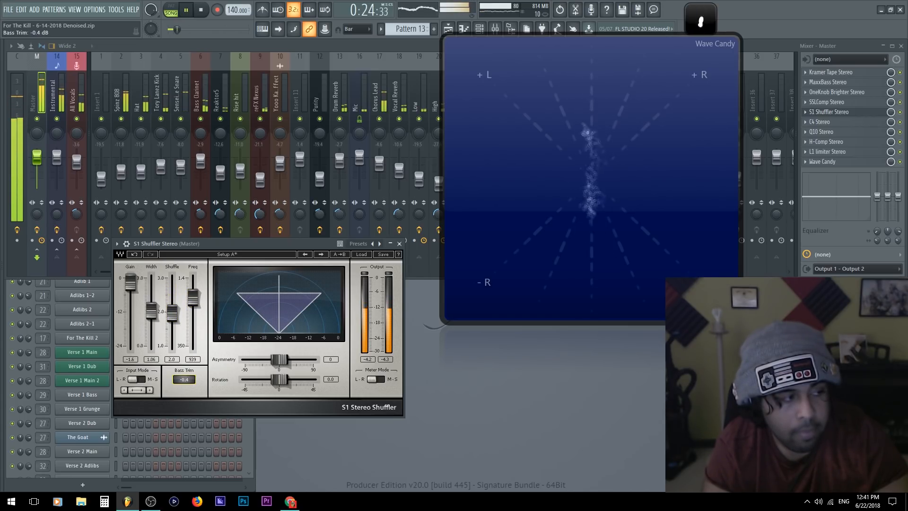
pyautogui.moveTo(192, 297); pyautogui.dragTo(172, 337)
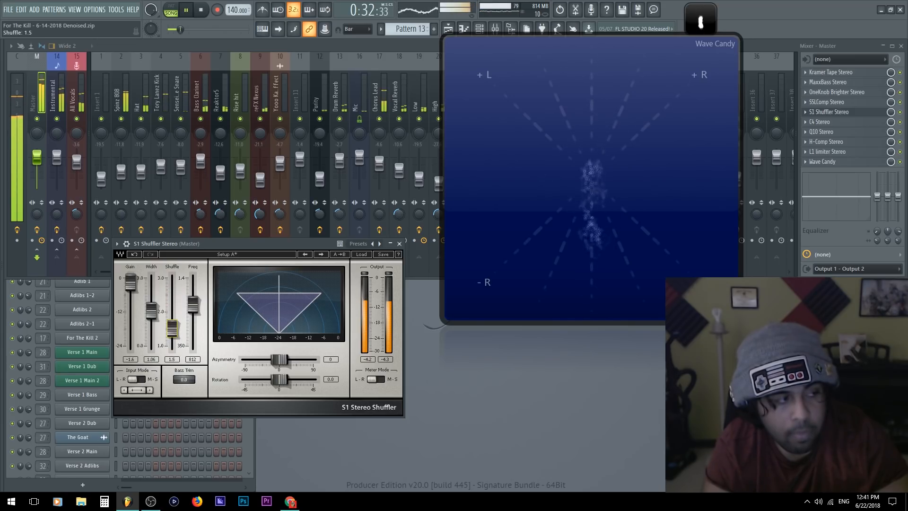
pyautogui.moveTo(193, 305); pyautogui.dragTo(193, 303)
pyautogui.press('space')
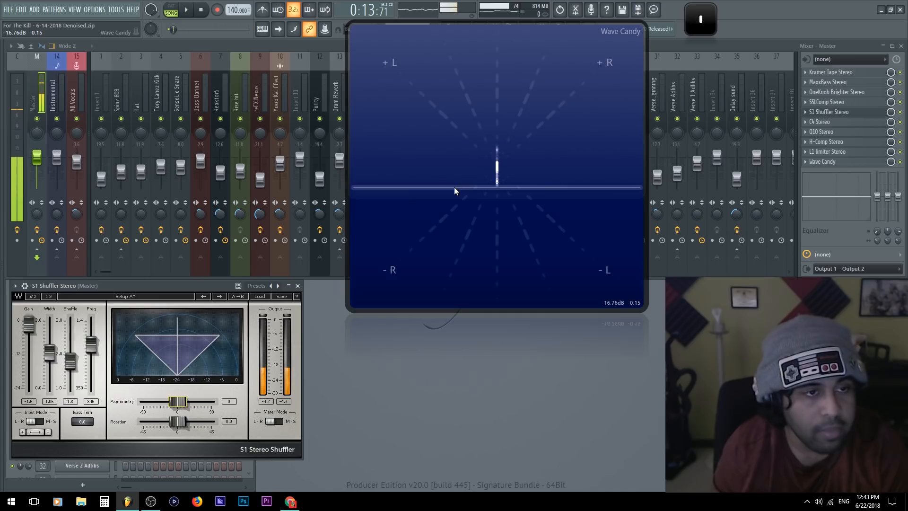
# Move Wave Candy clear of the S1 Shuffler, close the S1 Shuffler and shrink the Wave Candy display
pyautogui.moveTo(454, 186); pyautogui.dragTo(414, 225)
pyautogui.moveTo(413, 303); pyautogui.dragTo(420, 307)
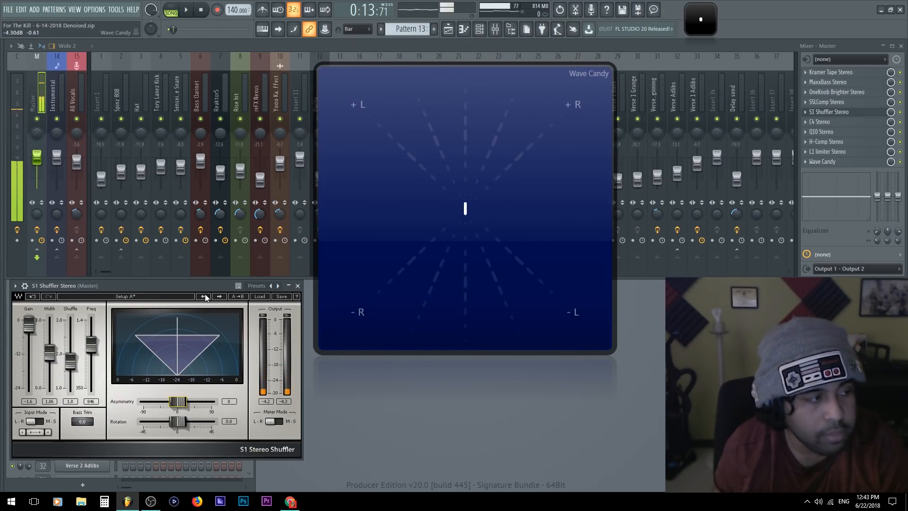
pyautogui.moveTo(204, 286); pyautogui.dragTo(207, 297)
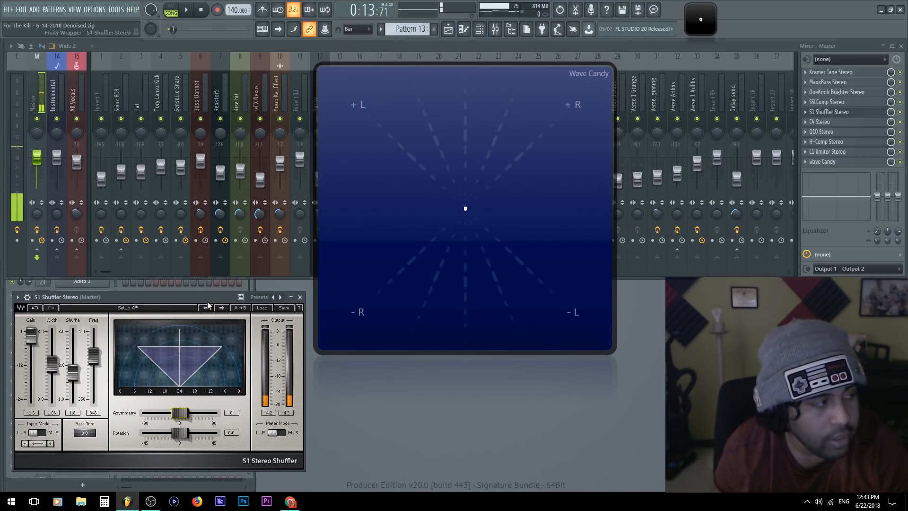
pyautogui.click(300, 297)
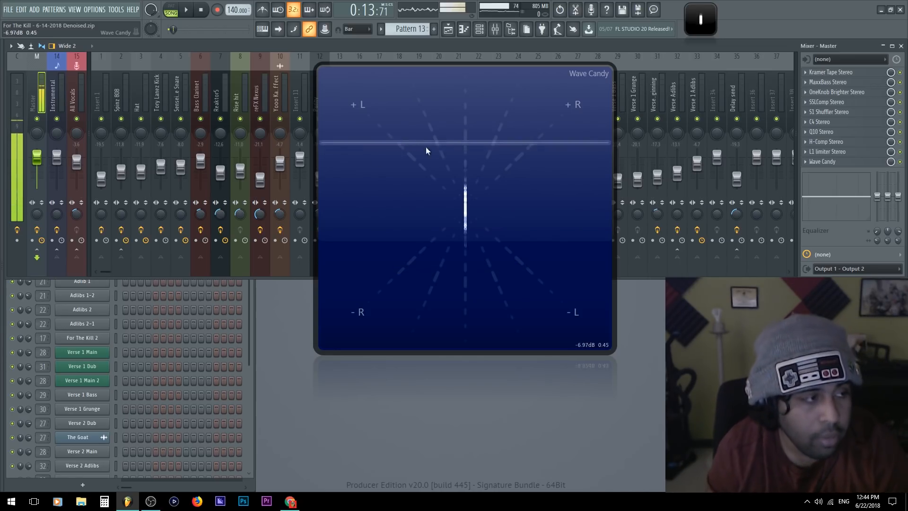
pyautogui.doubleClick(448, 224)
# Open the Playlist, reduce its track height to show the whole arrangement, and move it over the mixer's first tracks
pyautogui.press('F5')
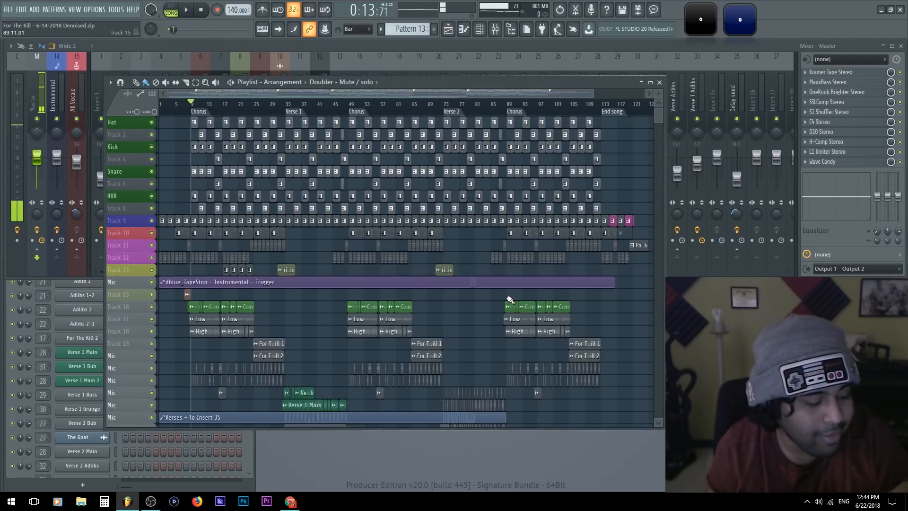
pyautogui.scroll(-2, 496, 298)
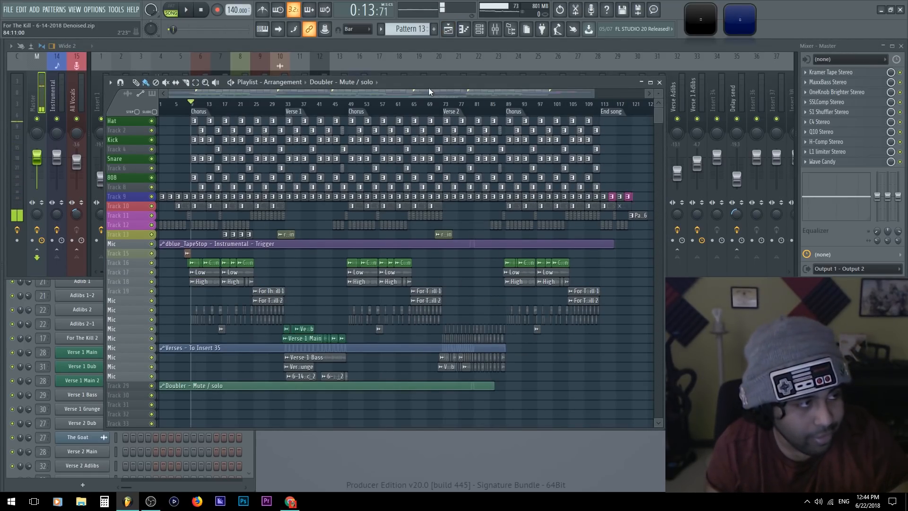
pyautogui.moveTo(428, 90); pyautogui.dragTo(421, 90)
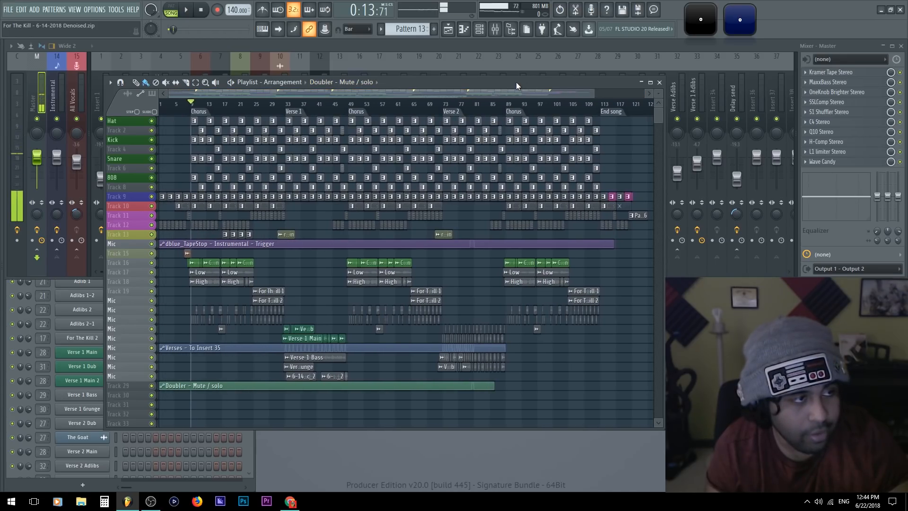
pyautogui.moveTo(516, 82); pyautogui.dragTo(513, 83)
pyautogui.moveTo(614, 88); pyautogui.dragTo(497, 48)
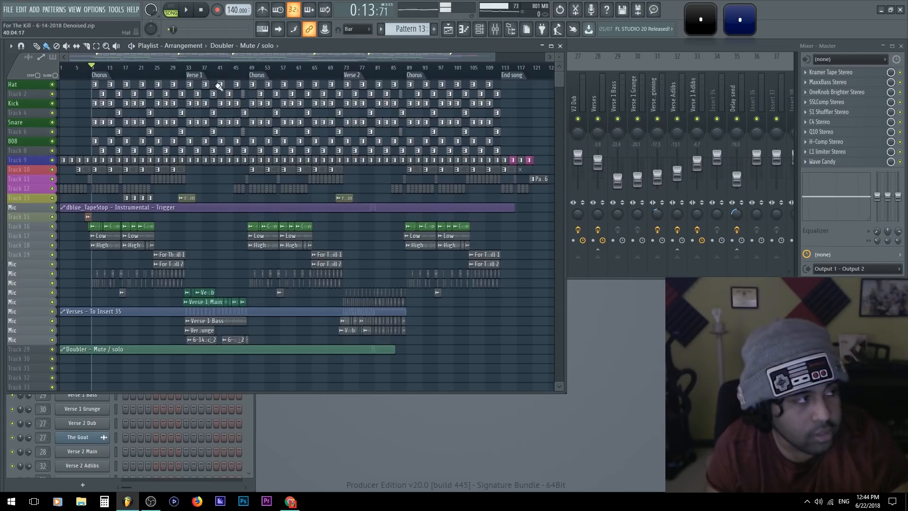
# Play the arrangement from bar 25, where the For The Kill vocals enter, and return to the full song overview
pyautogui.moveTo(164, 69); pyautogui.dragTo(155, 70)
pyautogui.scroll(2, 126, 171)
pyautogui.scroll(8, 137, 176)
pyautogui.press('space')
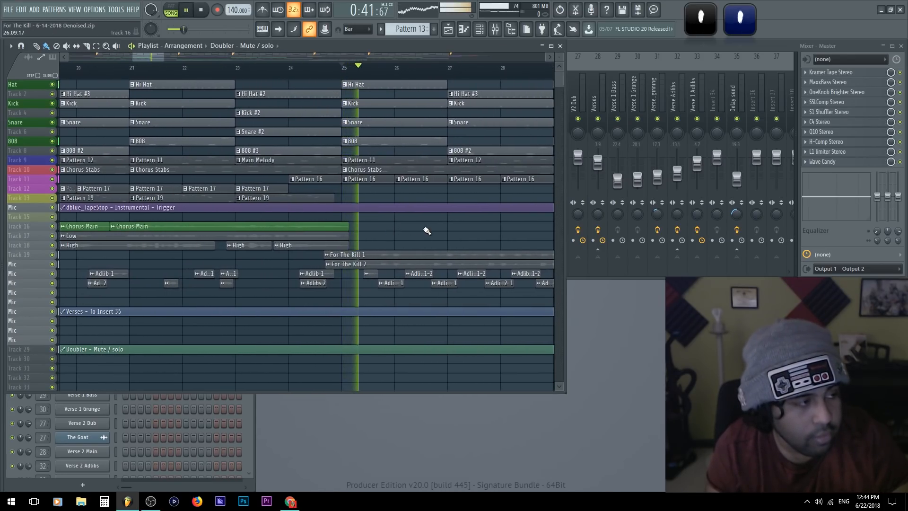
pyautogui.moveTo(397, 239); pyautogui.dragTo(332, 256)
pyautogui.scroll(-4, 332, 256)
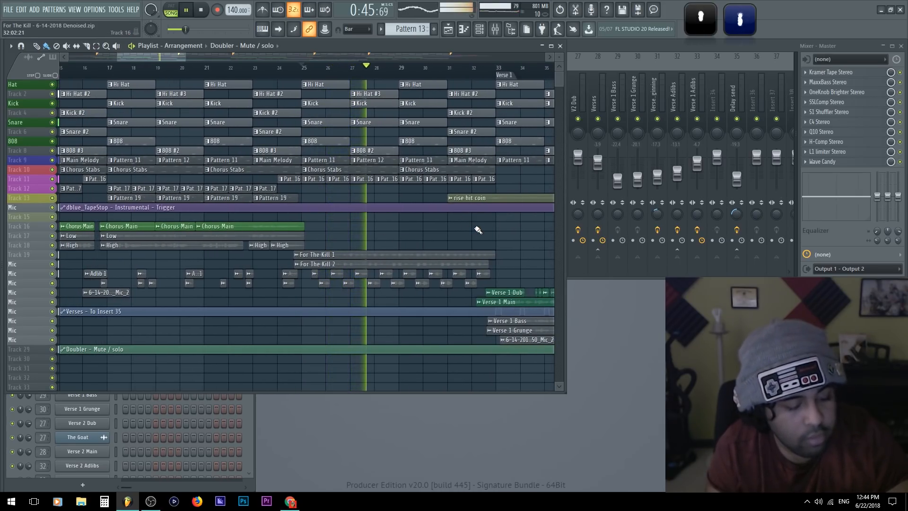
pyautogui.press('space')
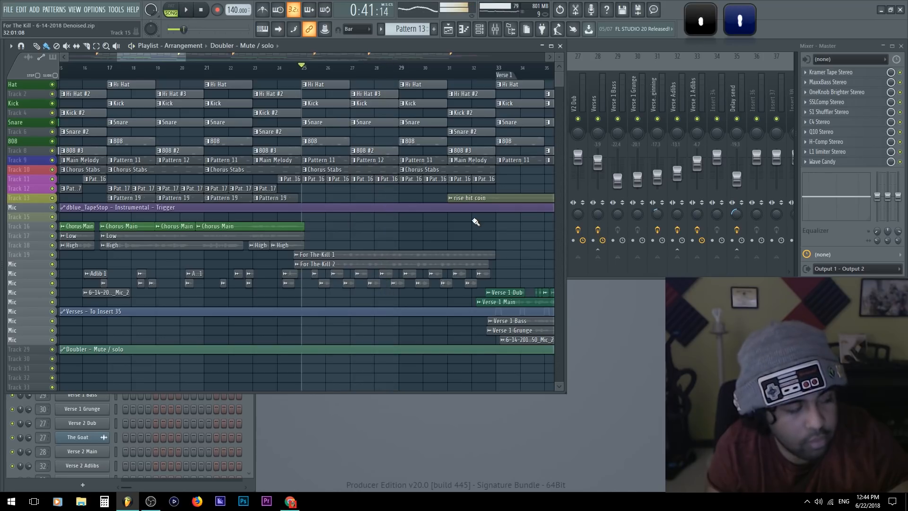
pyautogui.scroll(-10, 344, 239)
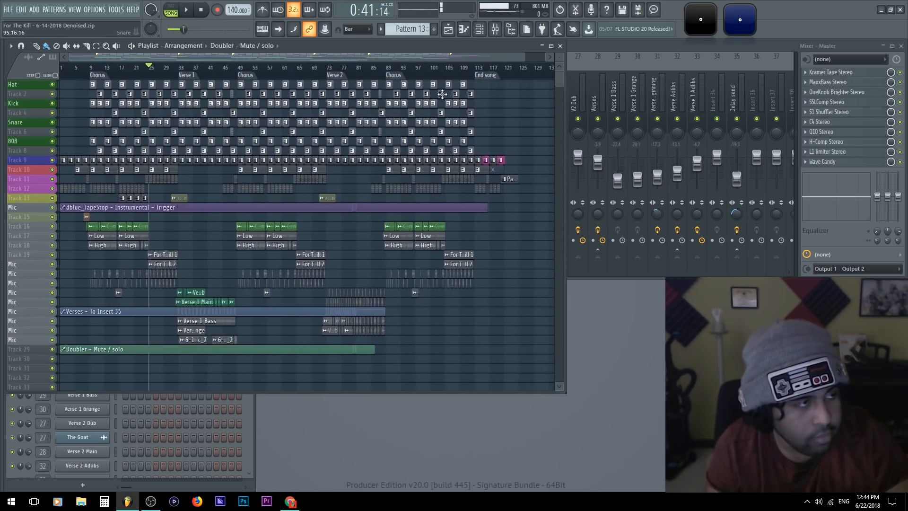